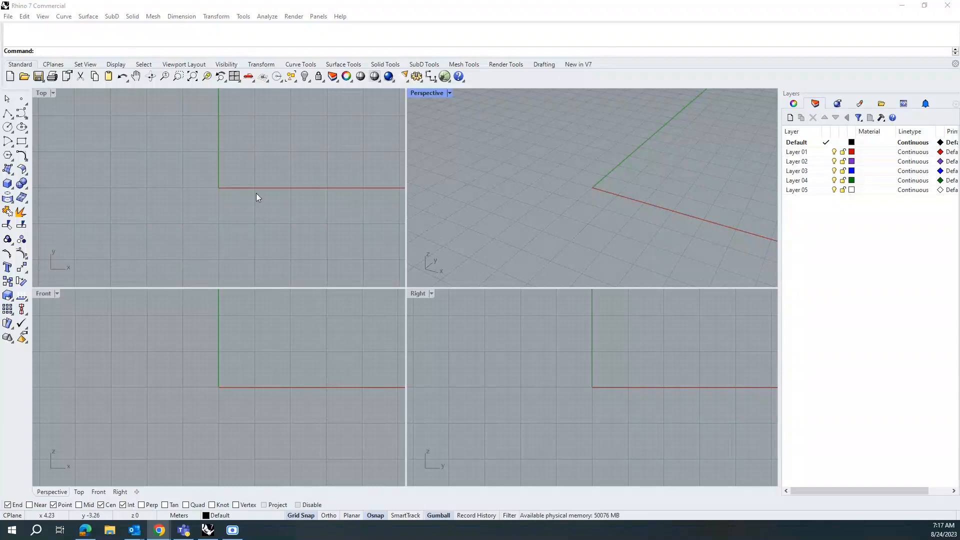
Step: Draw a straight polyline from the origin along the X axis, about 43 m long
click(10, 114)
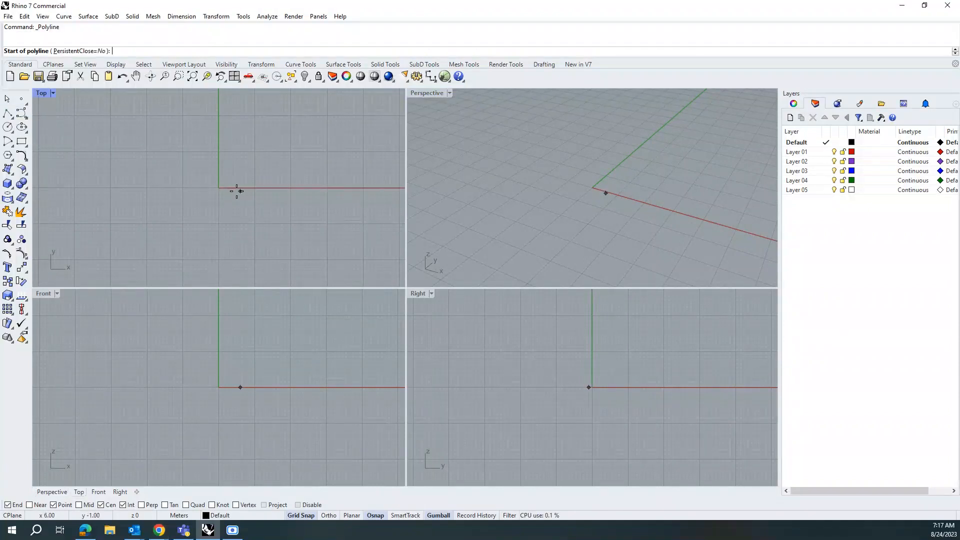
text(0)
key(Return)
scroll(235, 198, down, 4)
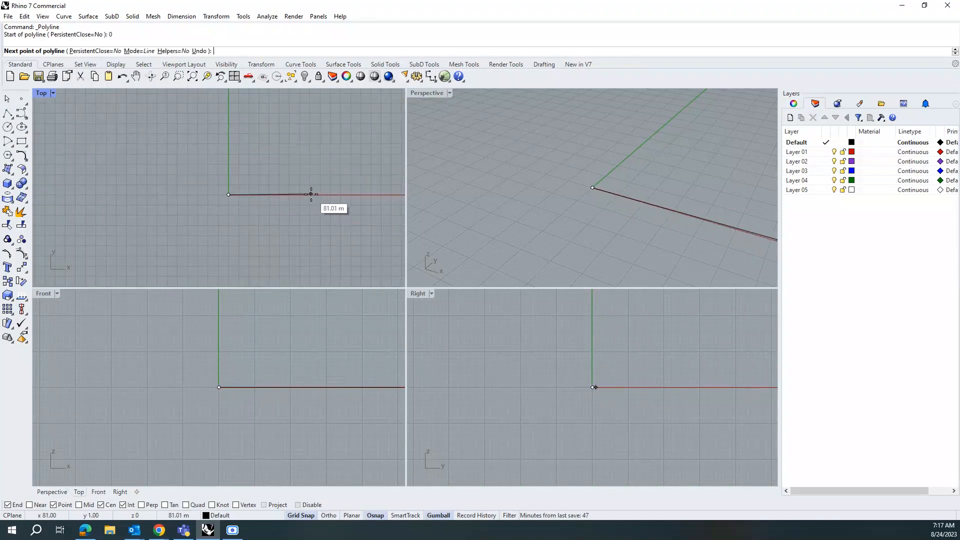
click(279, 195)
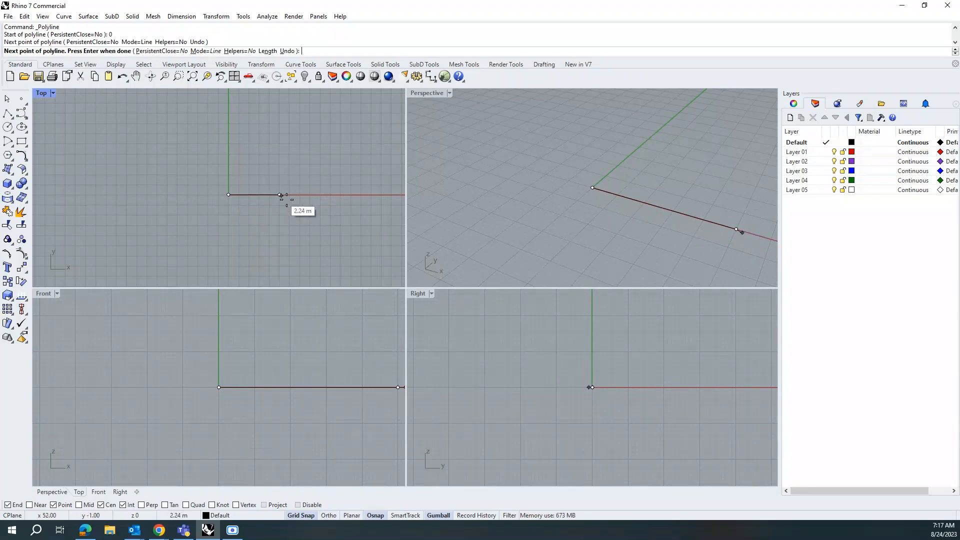
key(Return)
Step: Copy and paste the line, then move the copy upward with the gumball
click(262, 200)
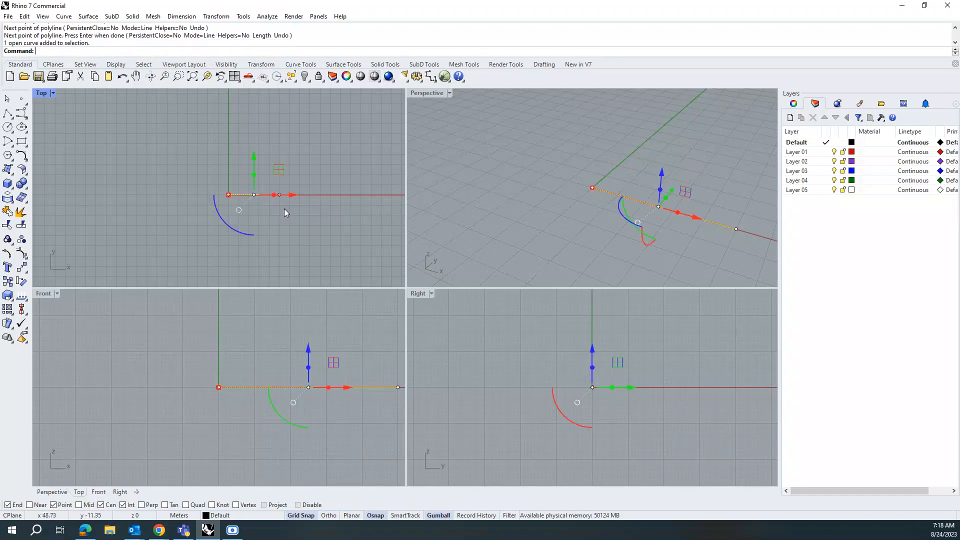
key(ctrl+c)
key(ctrl+v)
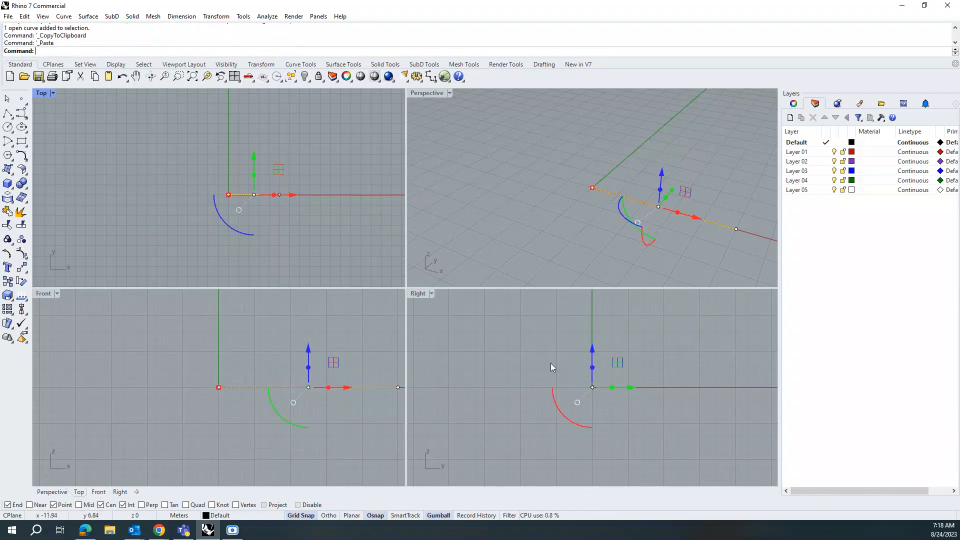
drag(590, 360, 598, 313)
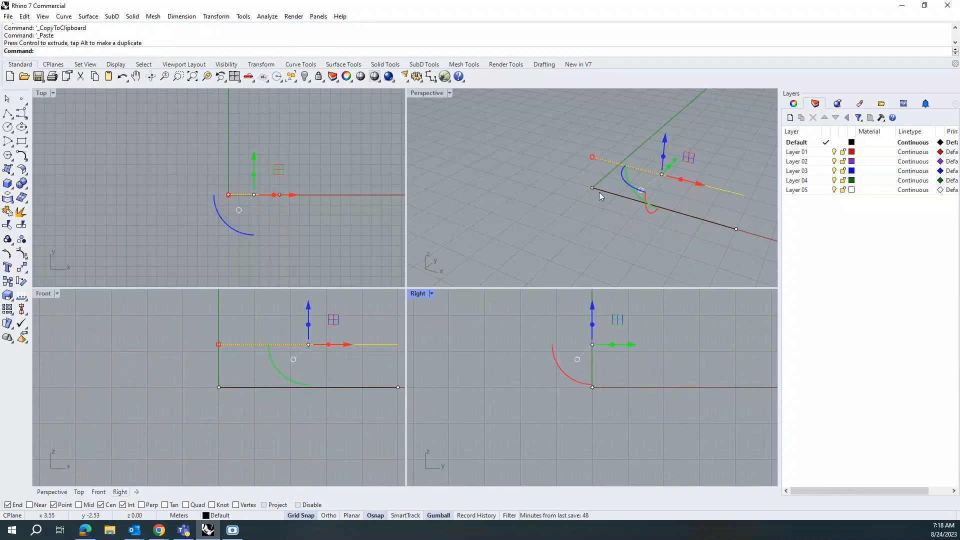
Step: Maximize the Perspective view, select both lines and rebuild them with 10 points and degree 3
double_click(427, 93)
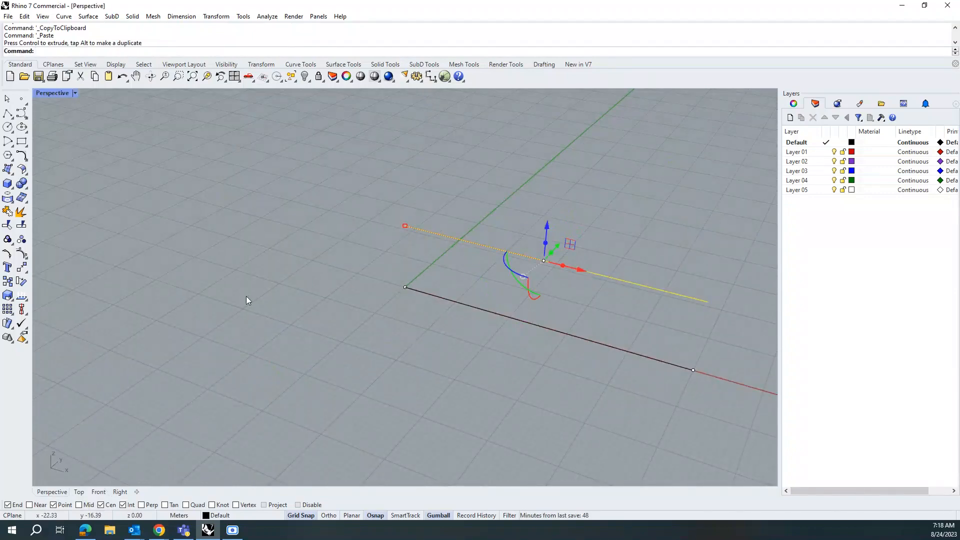
scroll(246, 296, down, 2)
click(444, 365)
right_drag(444, 364, 274, 334)
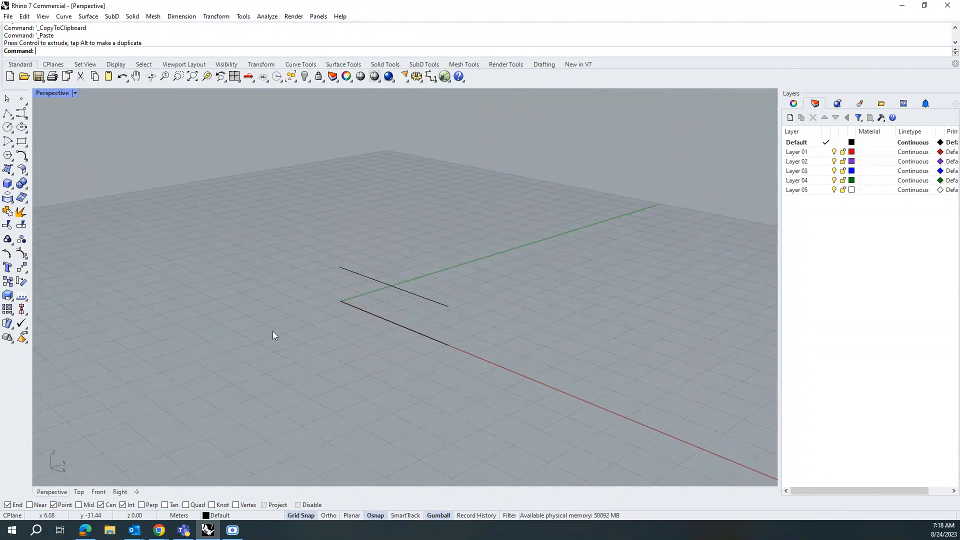
right_drag(465, 349, 400, 332)
mouse_move(295, 318)
right_down()
mouse_move(291, 302)
mouse_move(313, 295)
mouse_move(280, 317)
right_up()
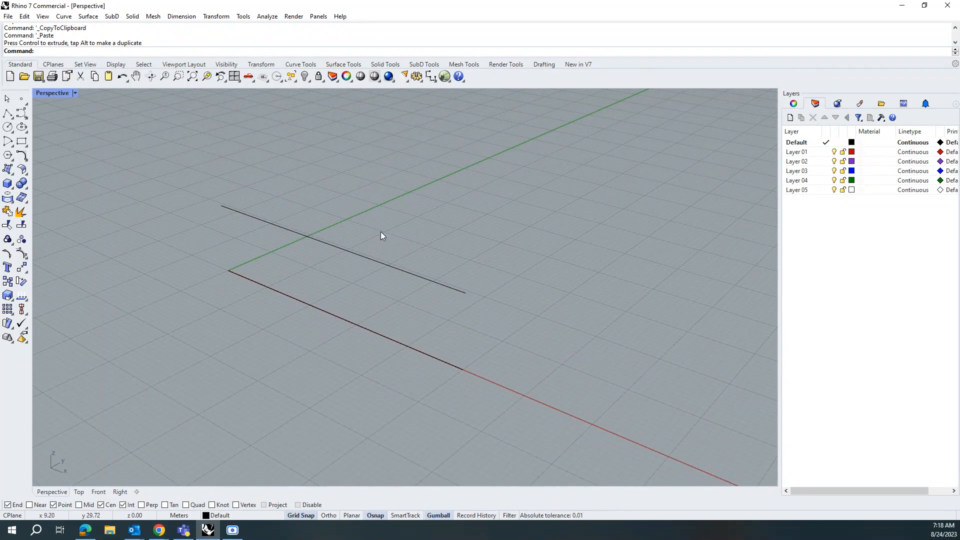
drag(376, 231, 338, 323)
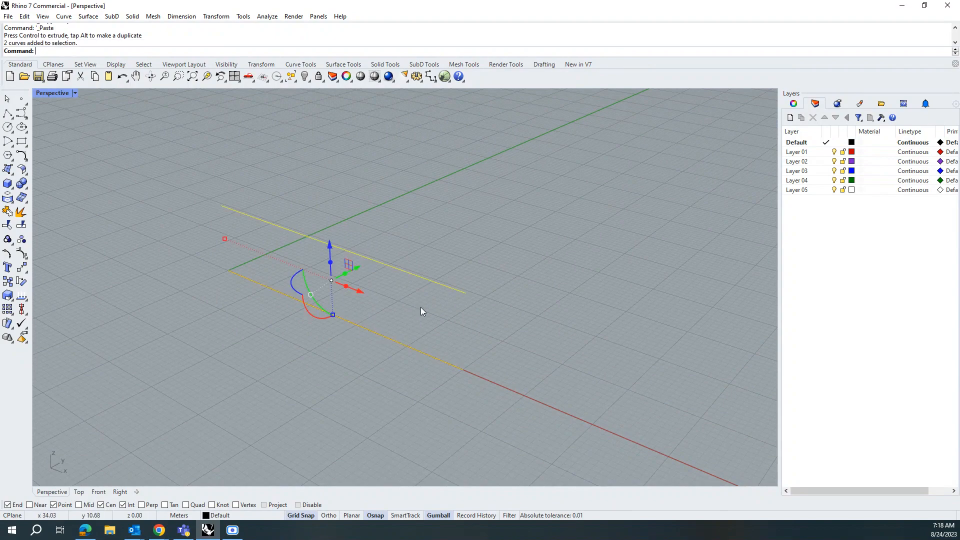
text(Re)
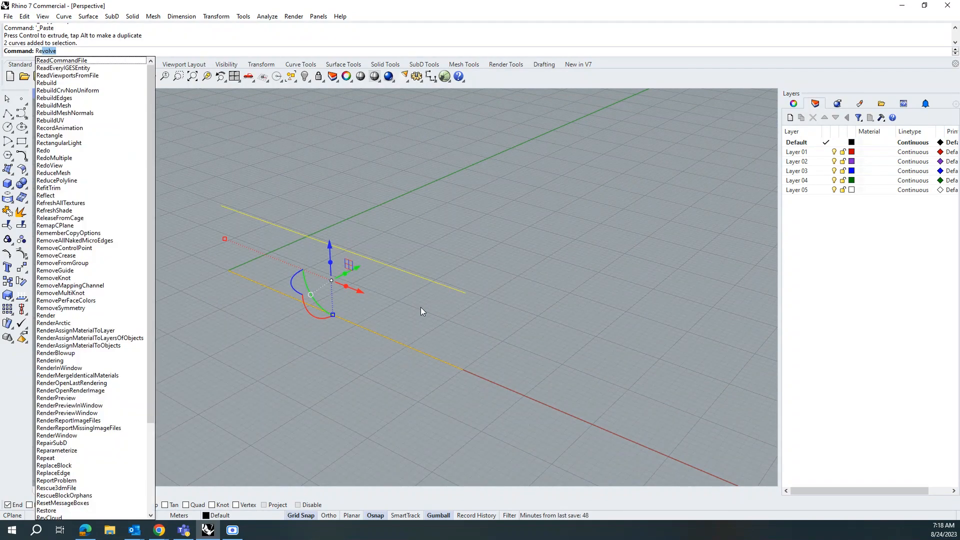
text(bu)
key(Return)
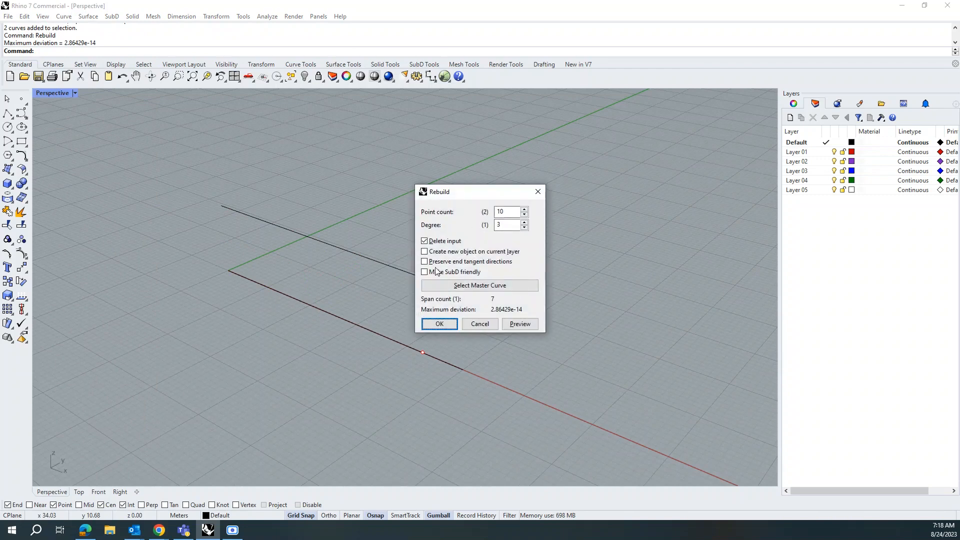
click(448, 324)
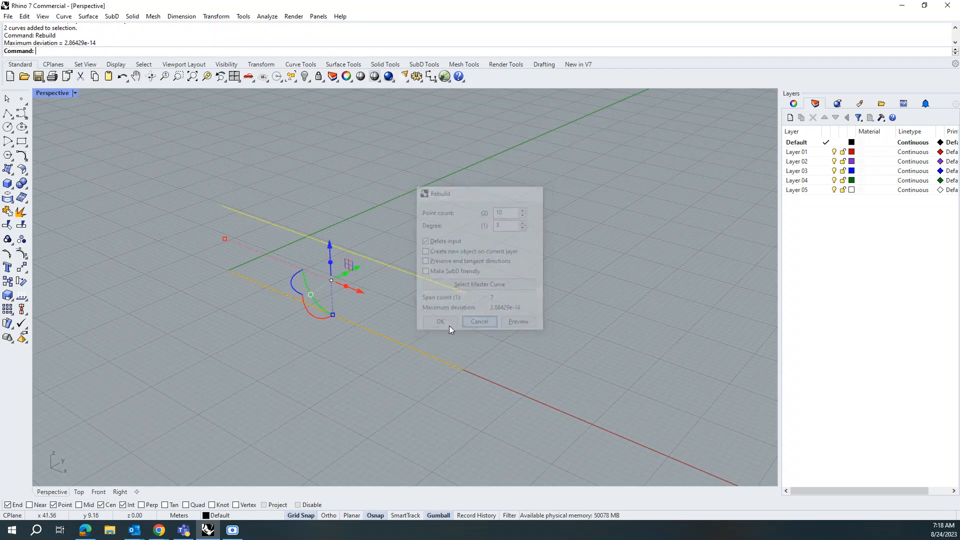
Step: Rebuild each line separately again with 10 points and degree 3
click(367, 319)
click(364, 327)
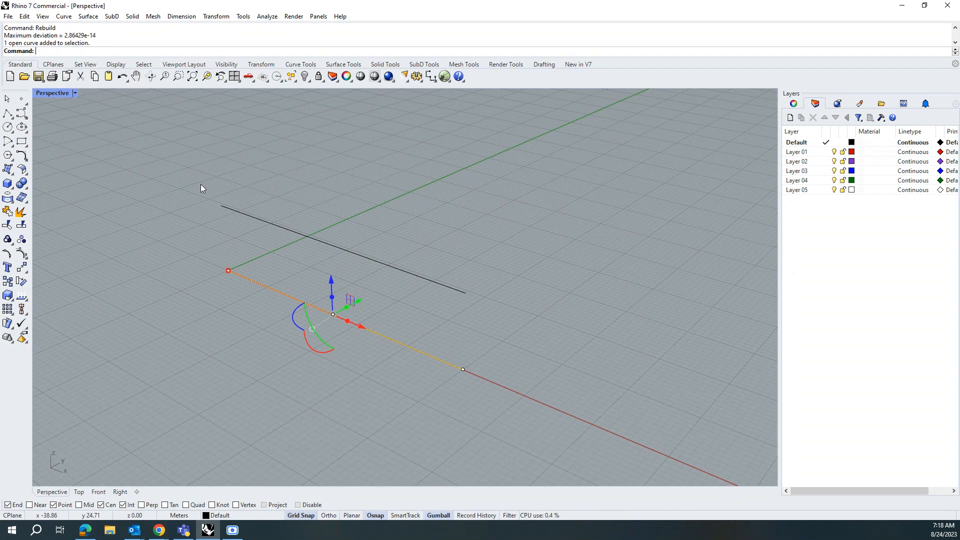
text(Rebuild)
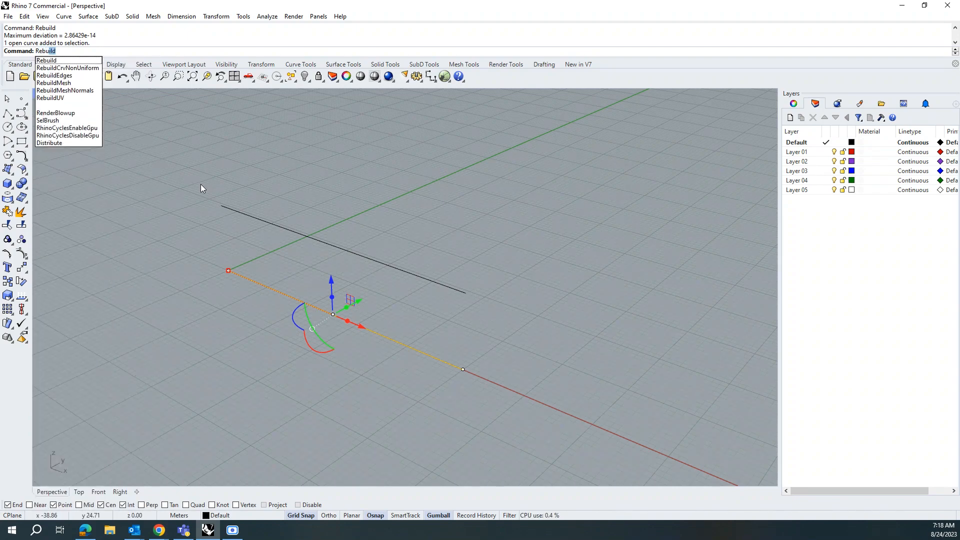
key(Return)
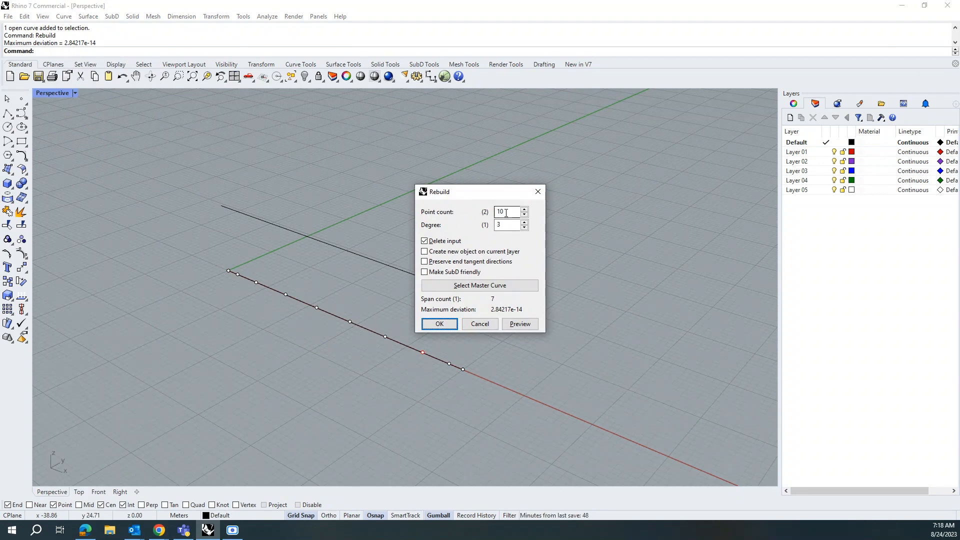
click(524, 215)
click(525, 210)
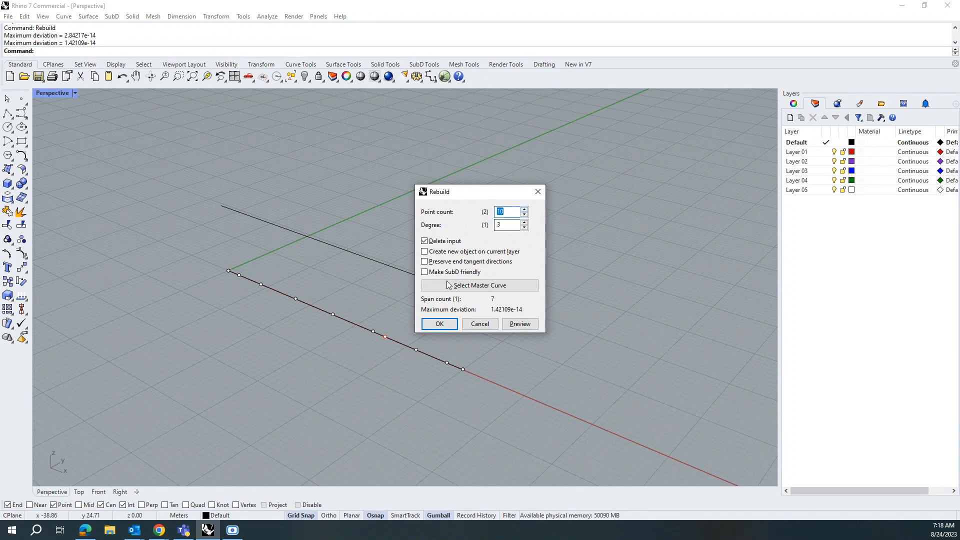
click(440, 325)
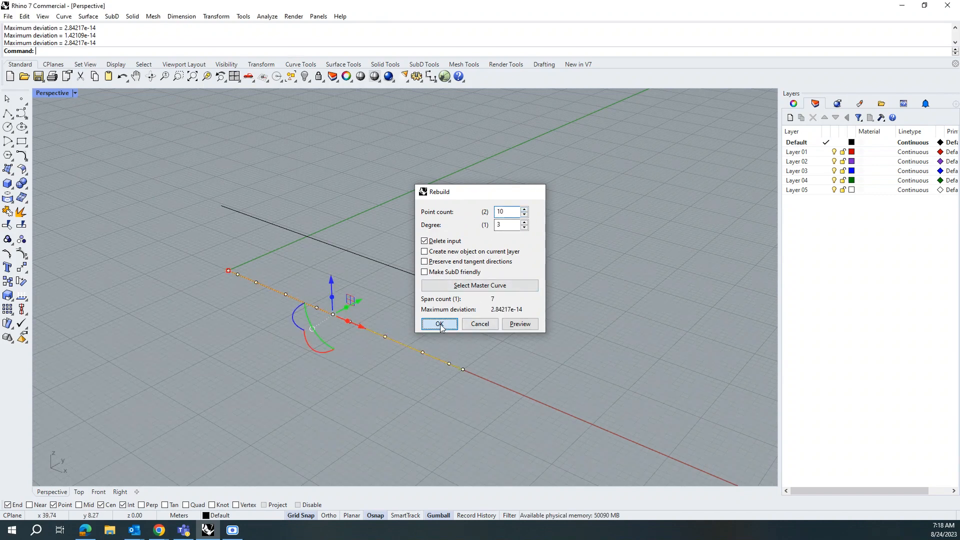
click(378, 262)
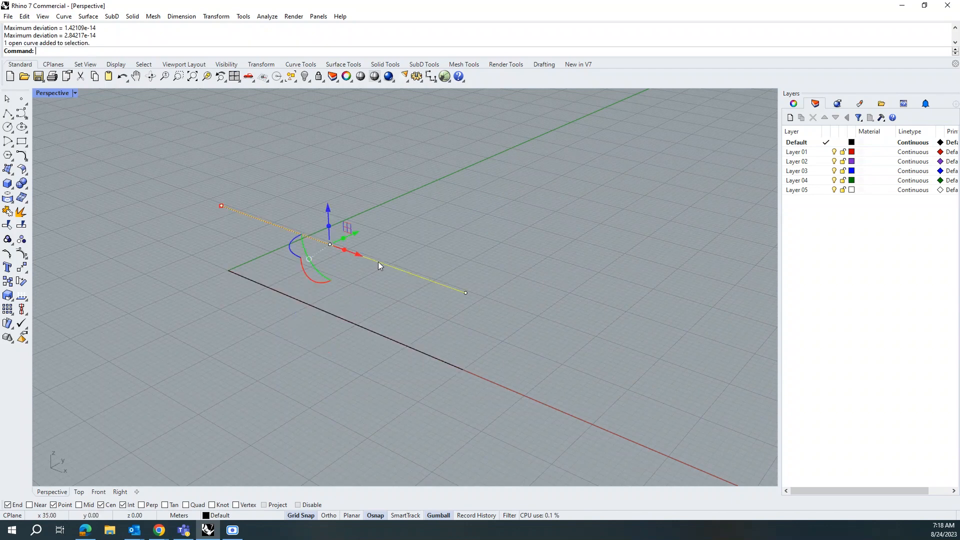
text(Rebuild)
key(Return)
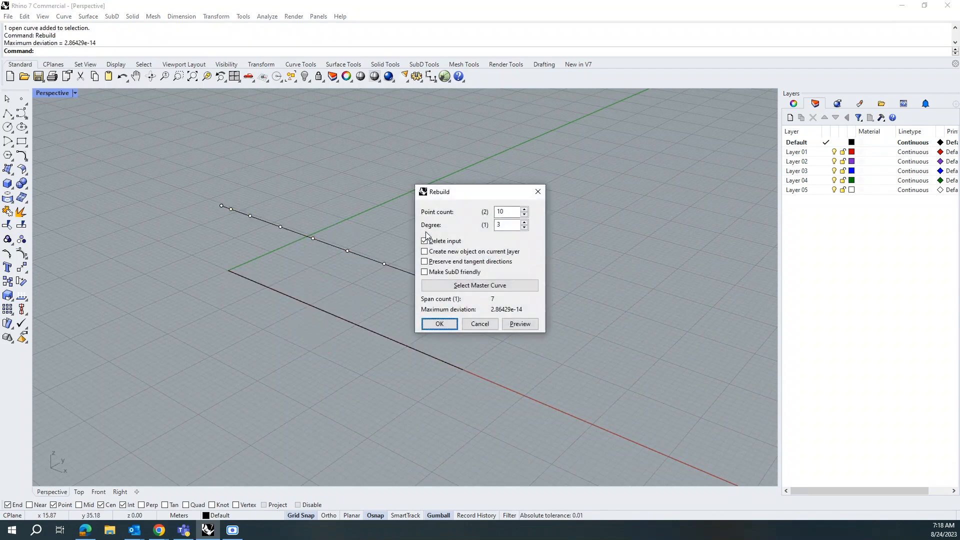
click(439, 324)
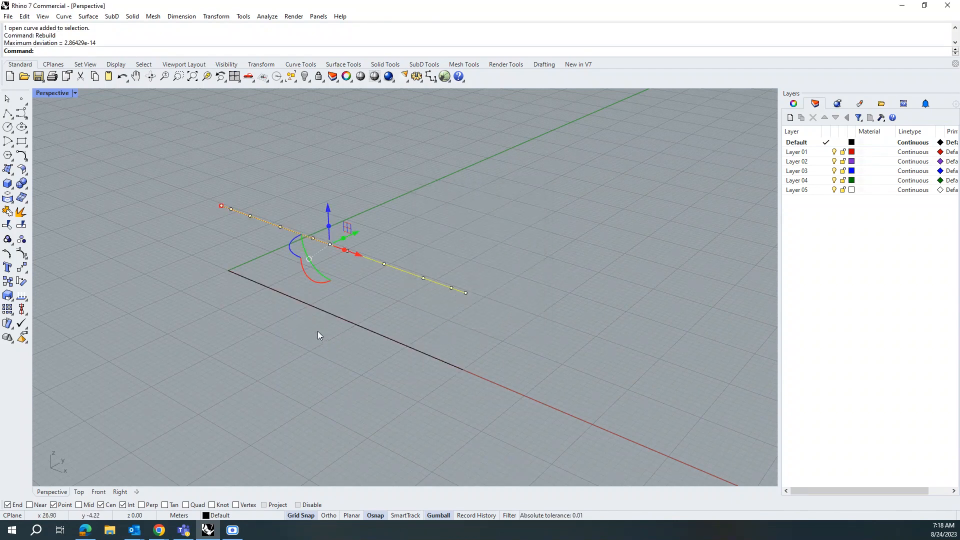
Step: Launch Grasshopper and close its getting-started window
click(310, 318)
right_drag(309, 315, 435, 317)
text(G)
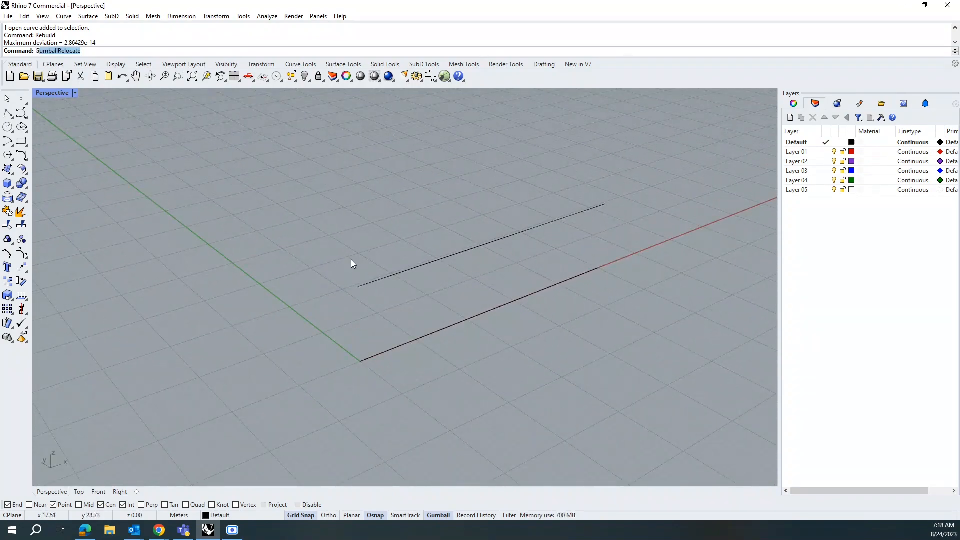
text(ra)
key(Return)
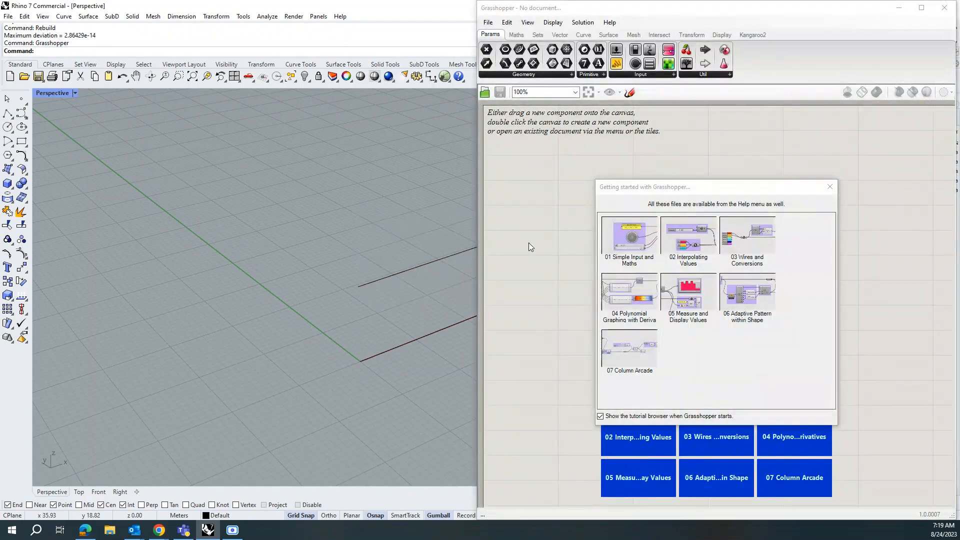
click(830, 187)
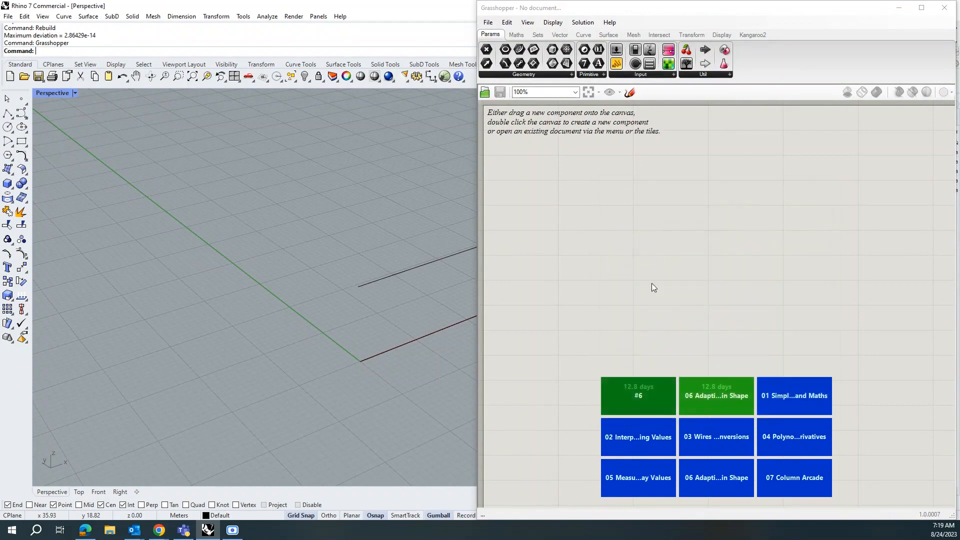
Step: Place a Curve parameter on the Grasshopper canvas
scroll(162, 283, down, 3)
scroll(162, 284, down, 4)
scroll(272, 273, up, 10)
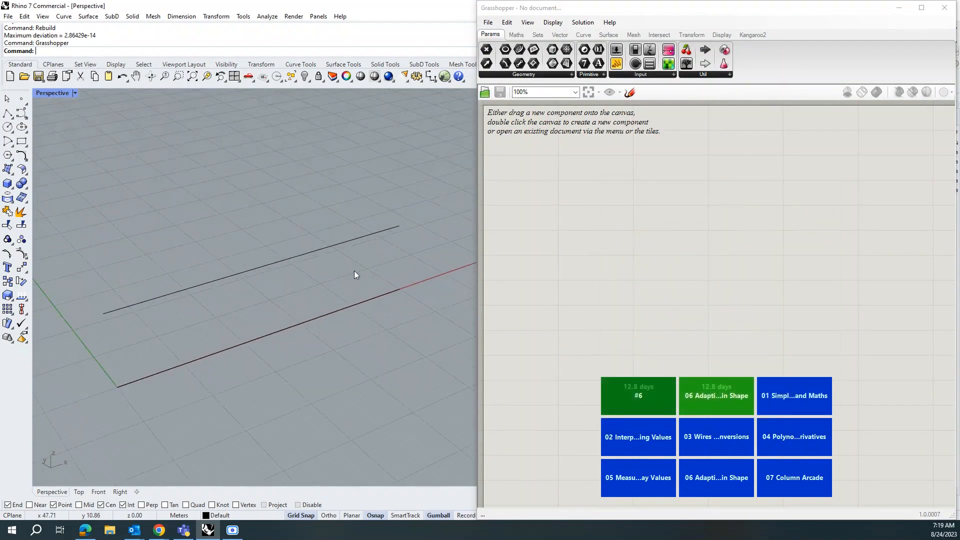
double_click(608, 199)
text(cr)
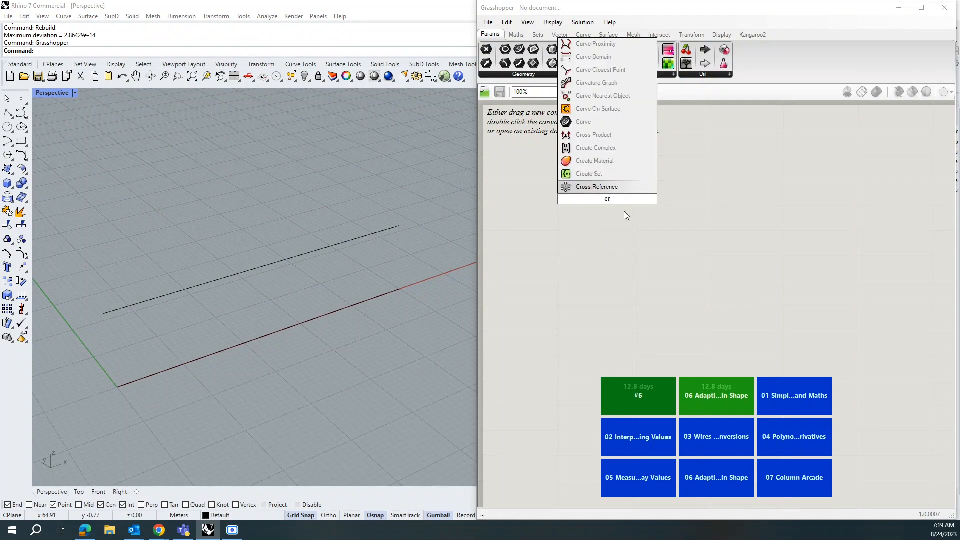
click(595, 134)
Step: Set the Curve parameter to reference multiple curves, picking both lines in the viewport
right_click(608, 198)
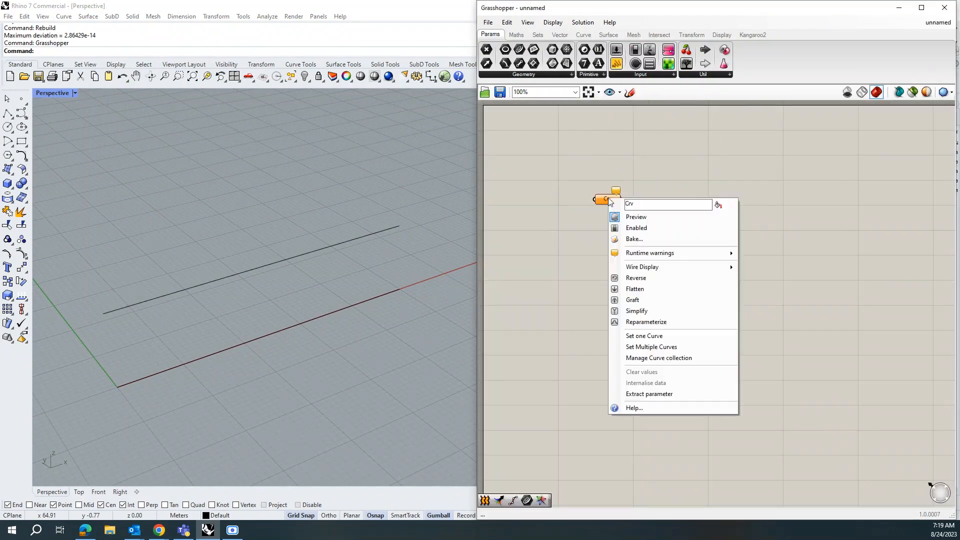
click(653, 348)
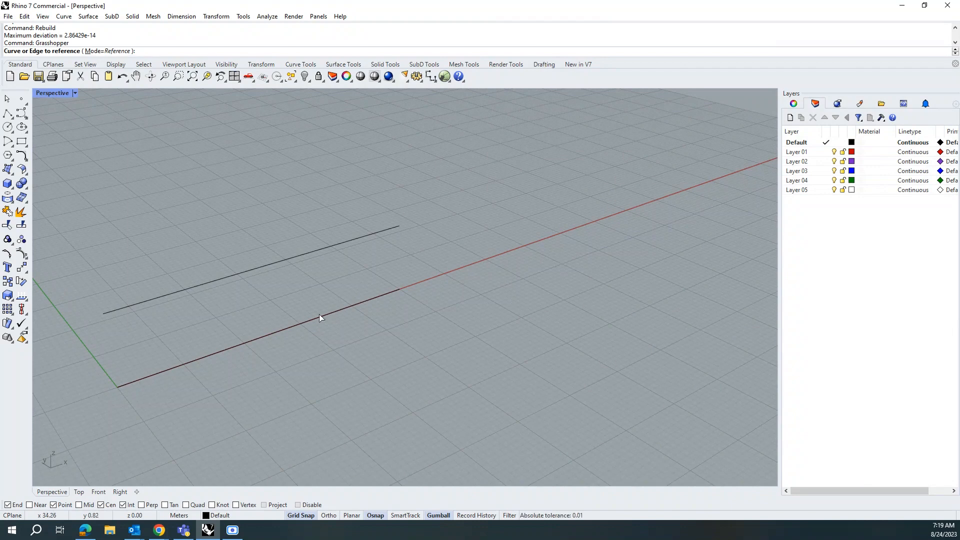
click(296, 328)
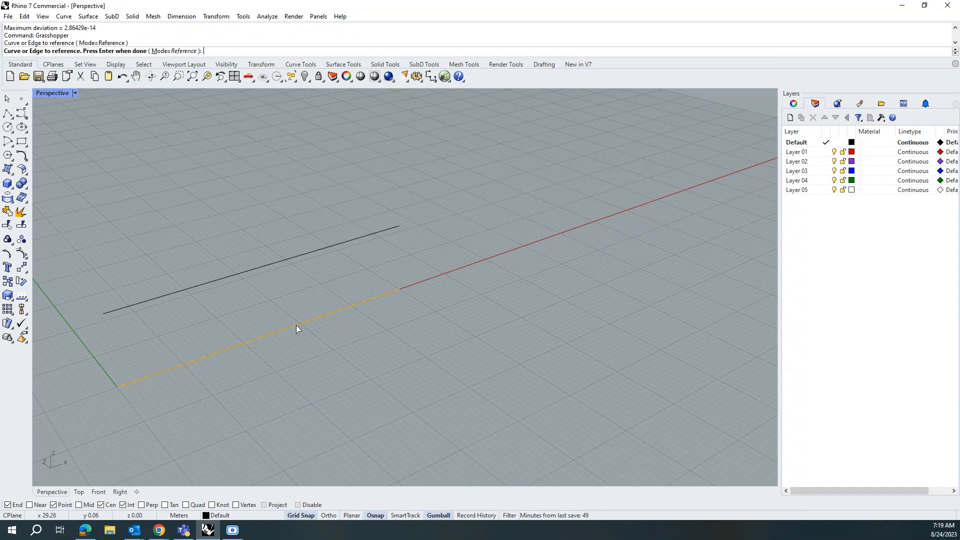
click(298, 258)
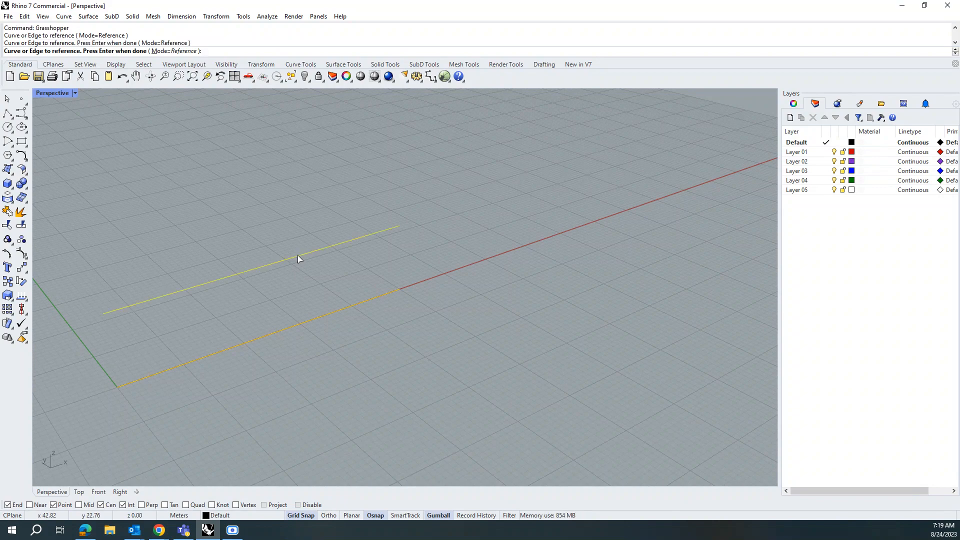
key(Return)
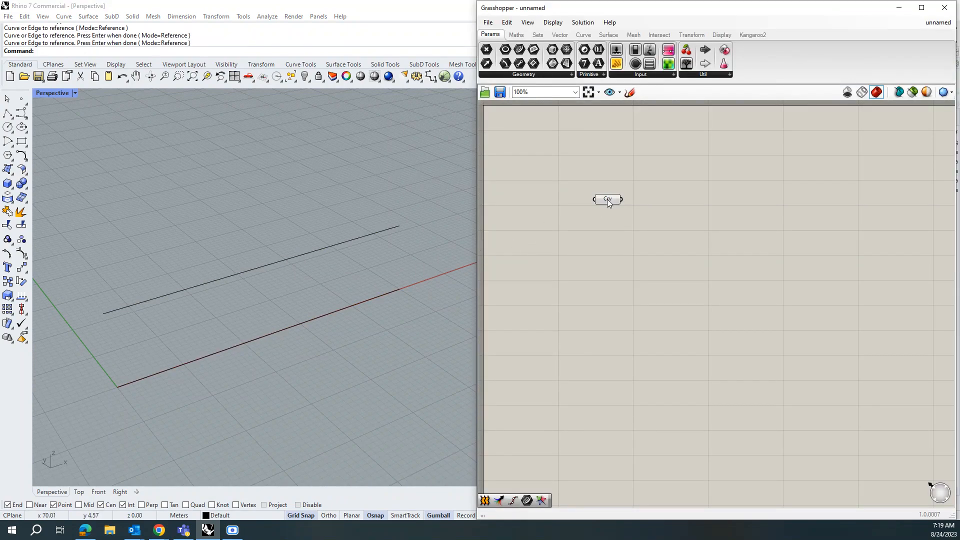
Step: Add a Loft component and connect the Curve parameter to its curves input
mouse_move(612, 200)
double_click(692, 202)
text(lof)
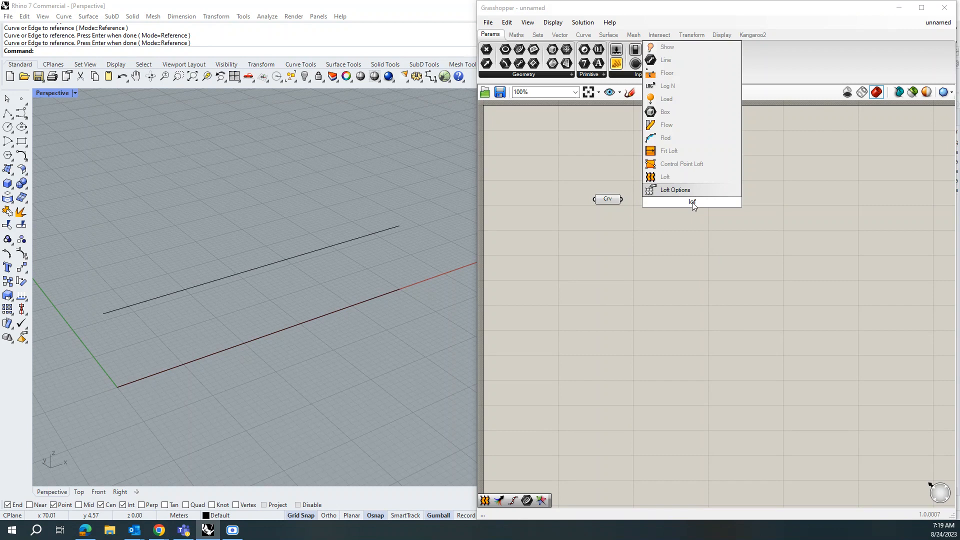
click(685, 178)
drag(687, 202, 697, 220)
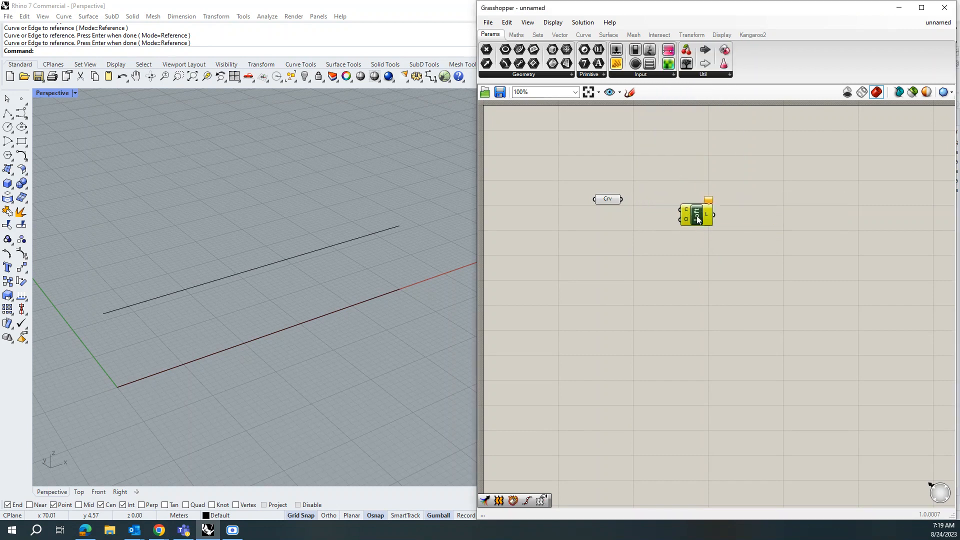
drag(622, 199, 679, 210)
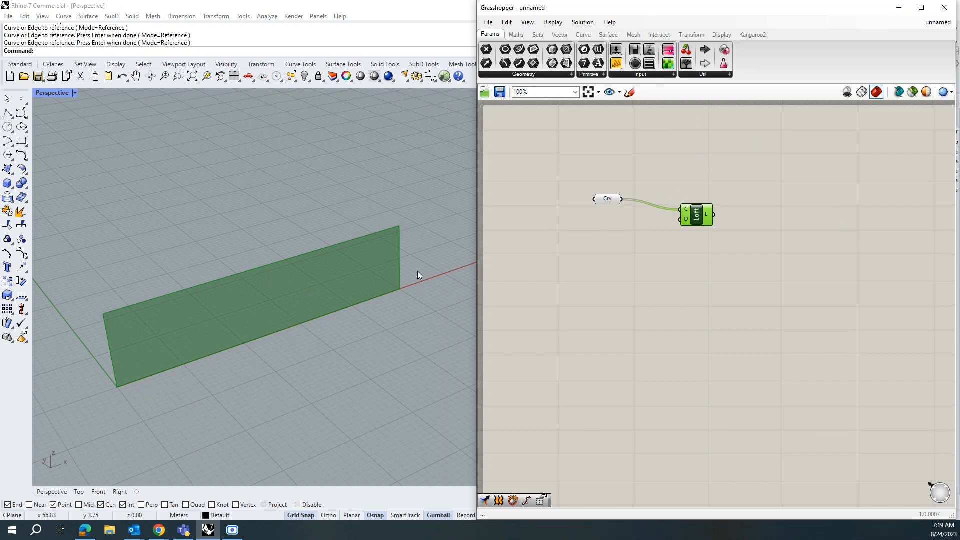
Step: Select the lower line and move its control points with the gumball to bend it into a wave
click(236, 349)
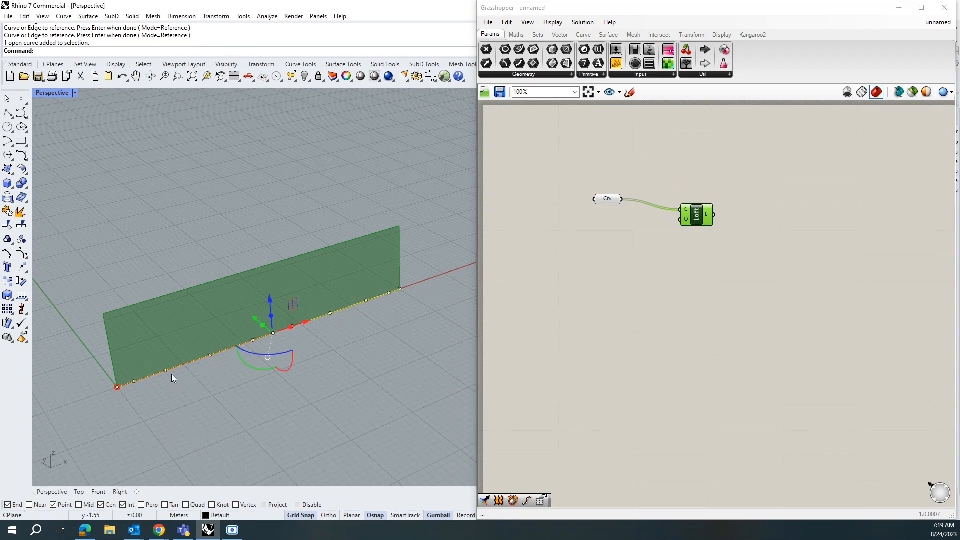
scroll(335, 324, down, 2)
right_drag(335, 325, 311, 363)
scroll(184, 391, up, 7)
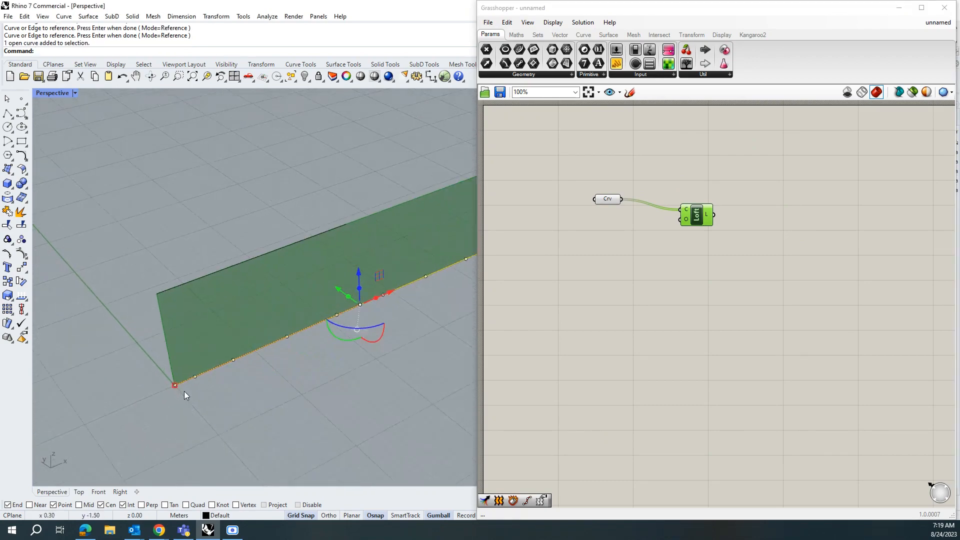
click(232, 358)
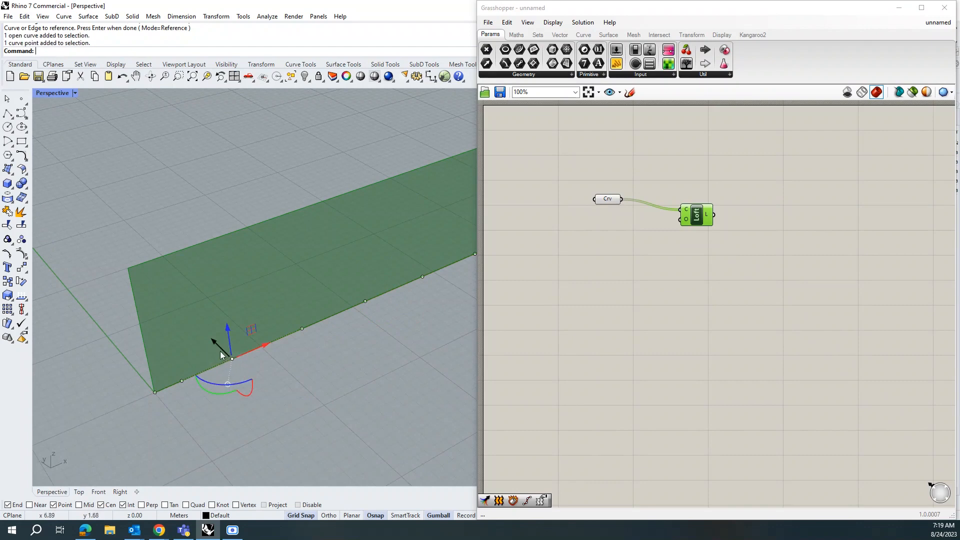
mouse_move(224, 354)
mouse_down()
mouse_move(242, 353)
mouse_move(233, 360)
mouse_up()
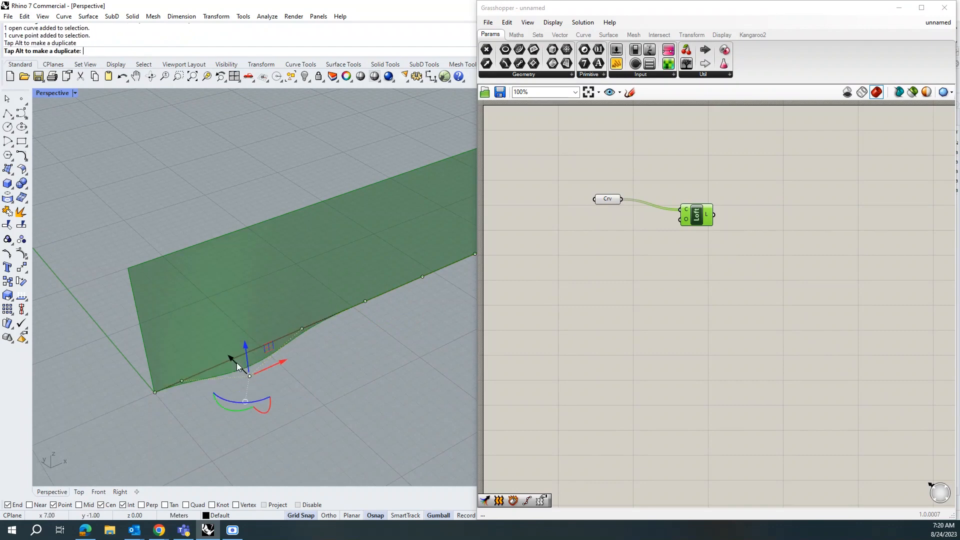
right_drag(257, 395, 231, 395)
Step: Select the upper line and move several of its control points to deform the lofted surface further
click(282, 187)
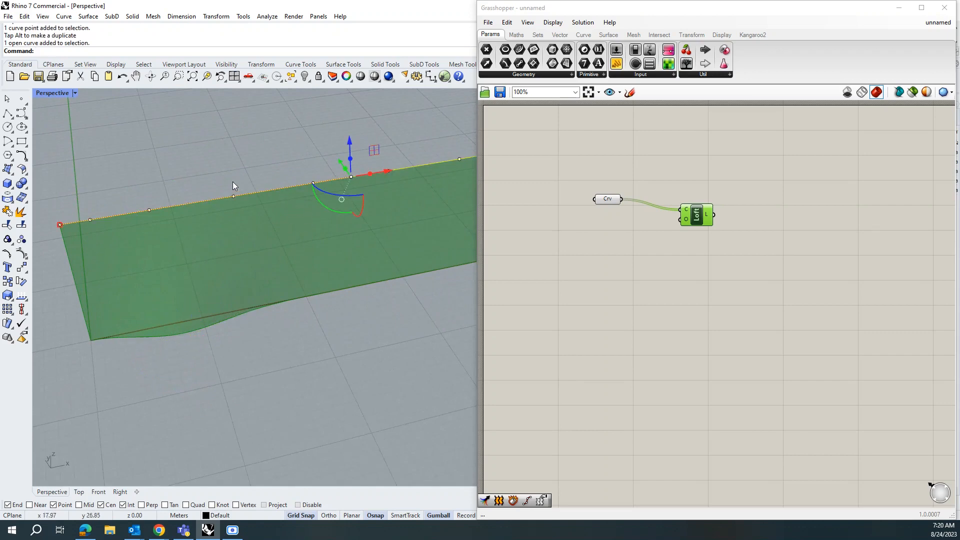
drag(232, 186, 258, 205)
right_drag(258, 205, 254, 230)
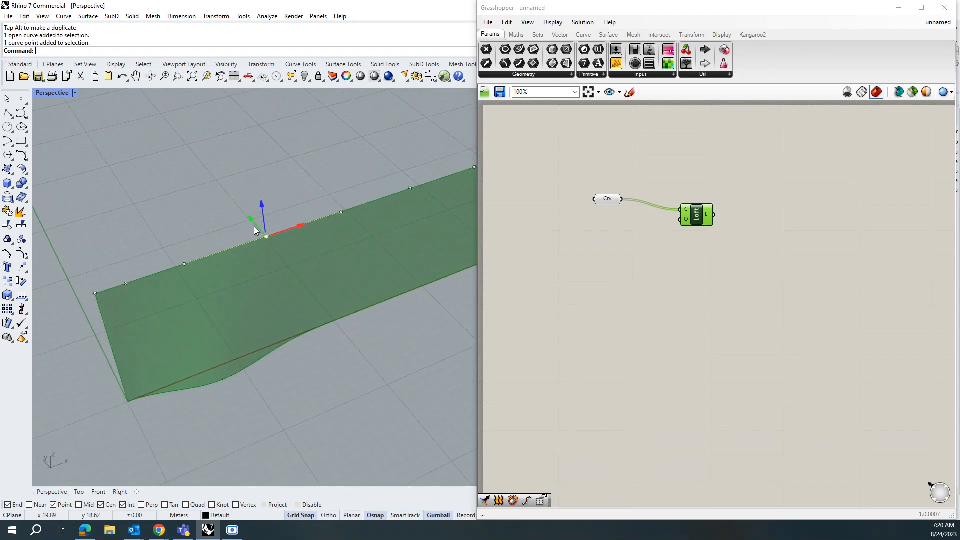
drag(251, 221, 236, 201)
scroll(190, 310, down, 5)
right_drag(345, 287, 315, 294)
click(317, 288)
drag(345, 269, 365, 280)
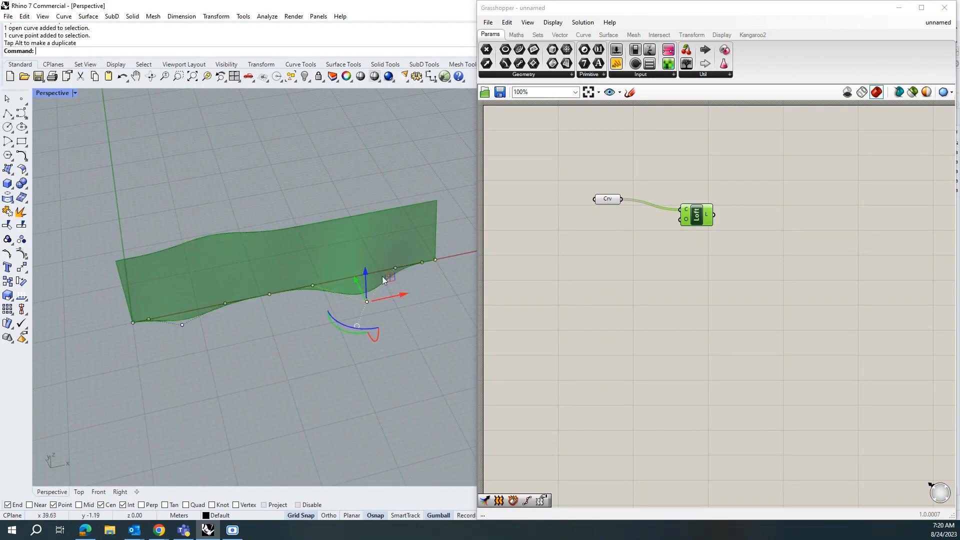
right_drag(382, 277, 394, 208)
Step: Drag more control points of the upper line up and down to make its edge wavy
click(401, 198)
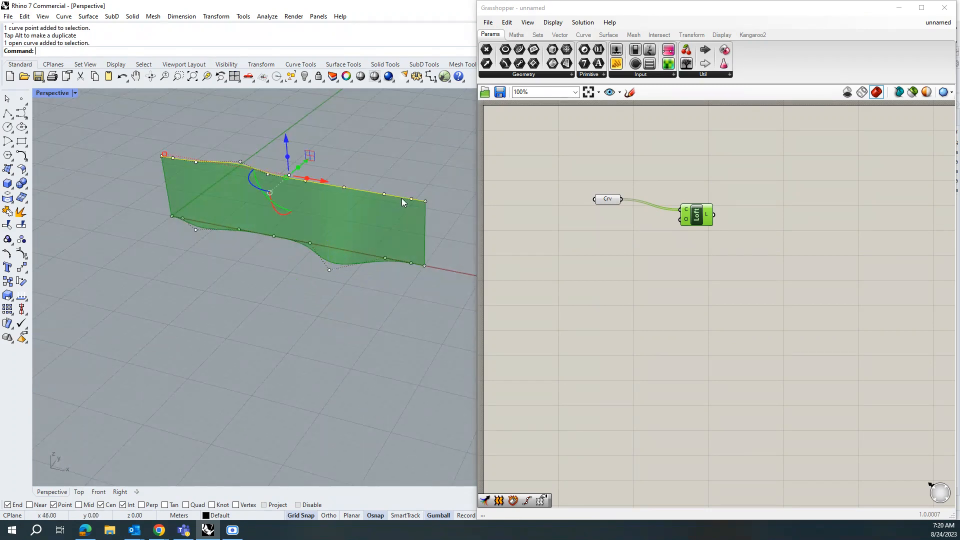
click(384, 194)
drag(395, 187, 373, 246)
right_drag(373, 246, 452, 262)
right_drag(338, 271, 326, 304)
click(334, 299)
drag(336, 302, 310, 279)
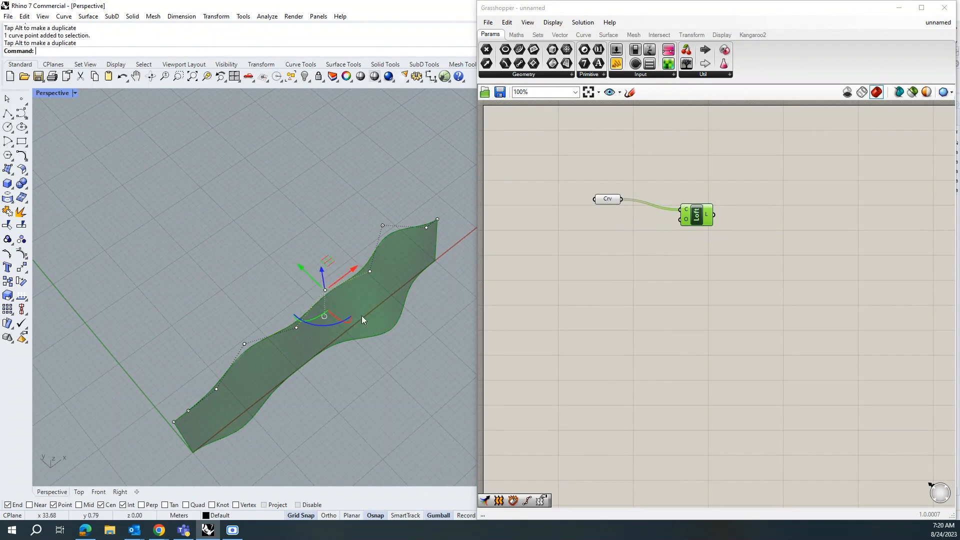
Step: Move one more control point near the surface's left end, then clear the selection
right_drag(361, 316, 148, 256)
click(171, 233)
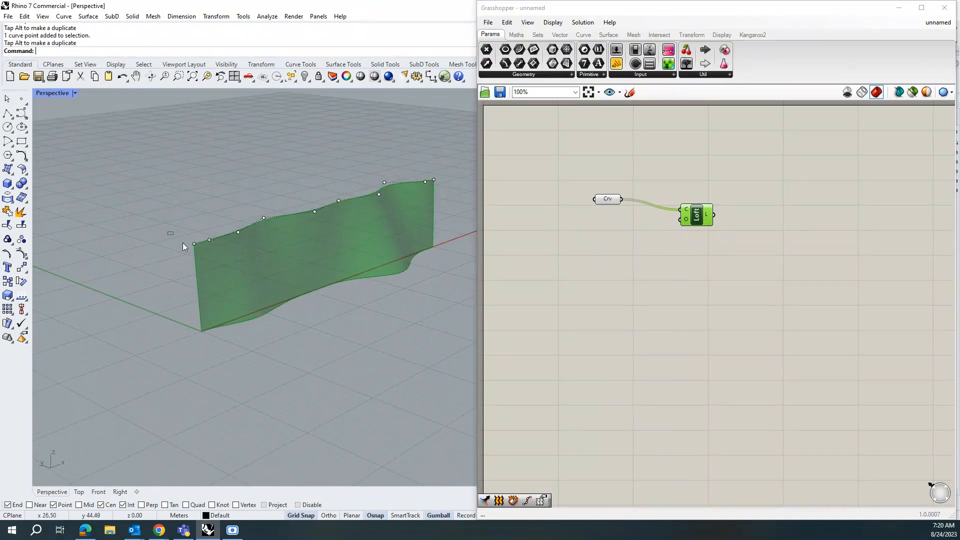
drag(202, 260, 183, 243)
key(Escape)
key(Escape)
scroll(128, 379, down, 4)
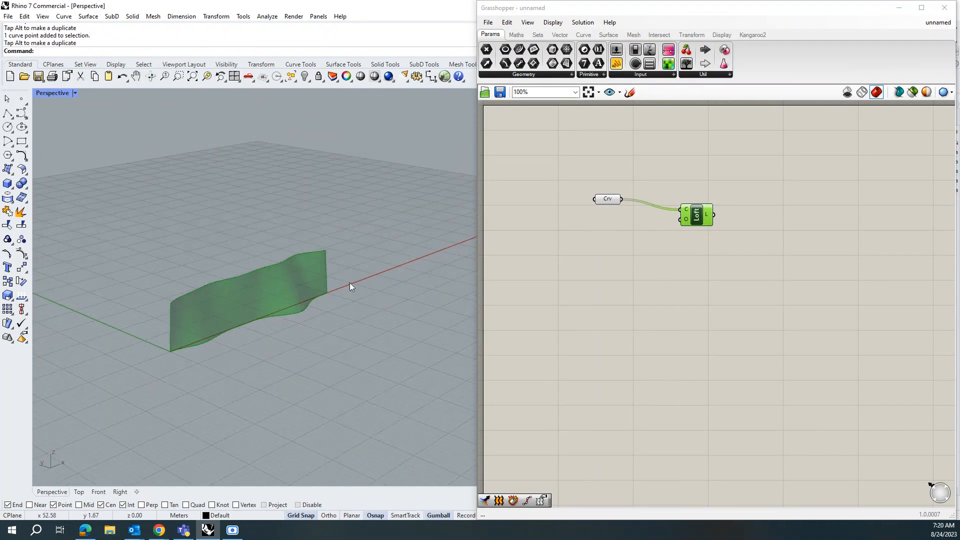
Step: Set the Grasshopper preview mesh quality to High Quality
click(944, 92)
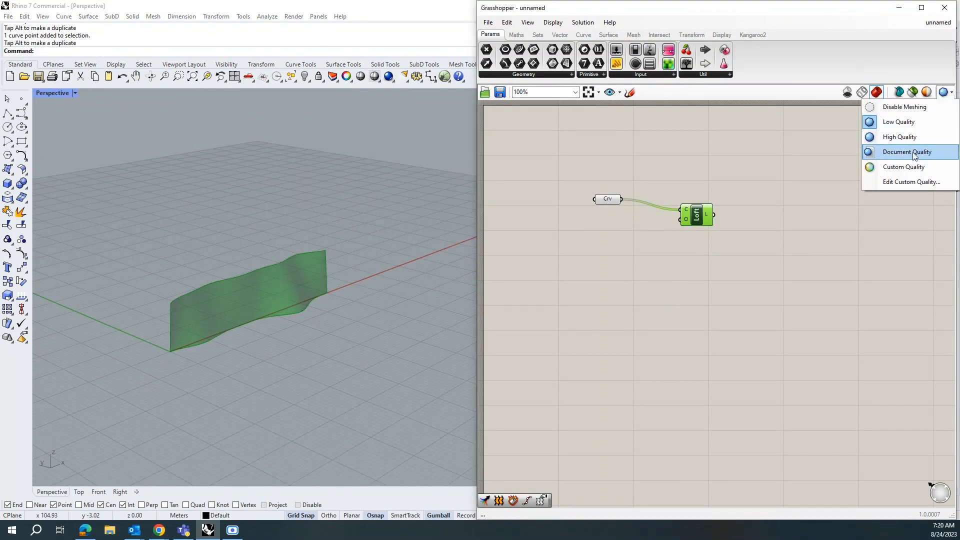
click(899, 137)
scroll(213, 301, up, 5)
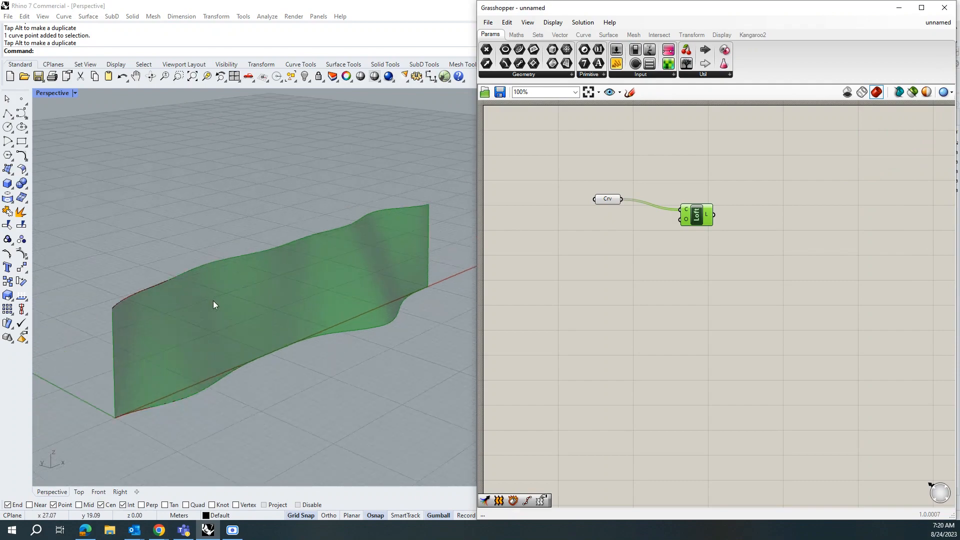
right_drag(216, 304, 205, 324)
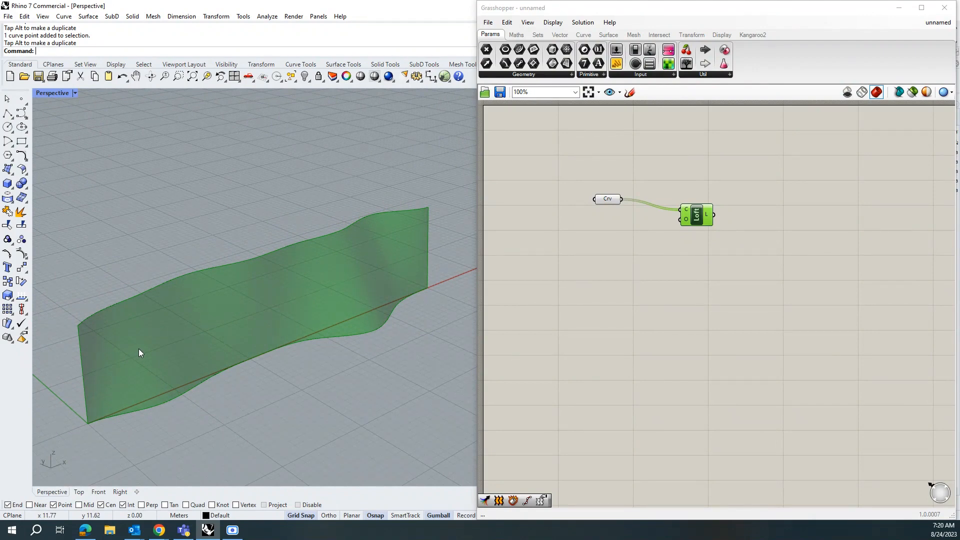
Step: Add a Deconstruct Brep component and connect the Loft output to its brep input
double_click(779, 218)
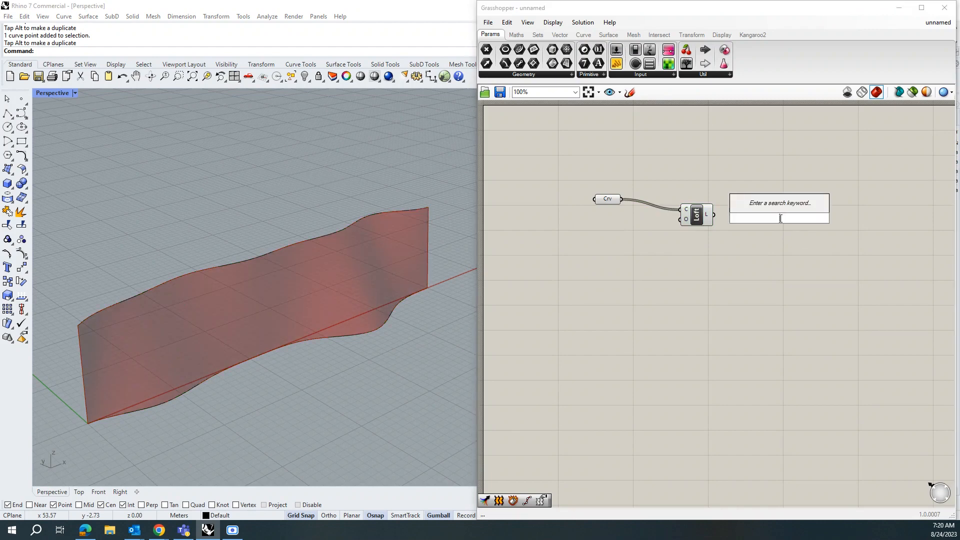
text(de)
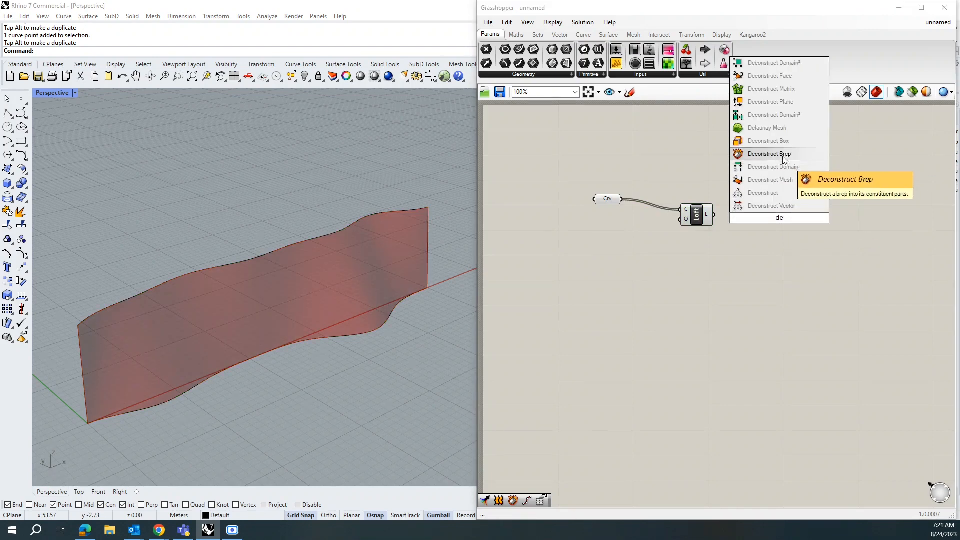
click(776, 155)
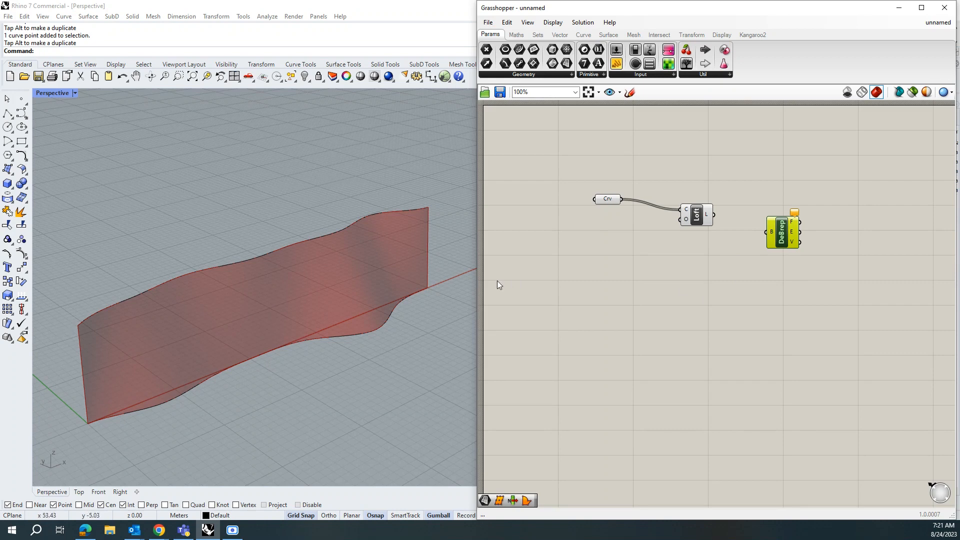
drag(714, 215, 765, 222)
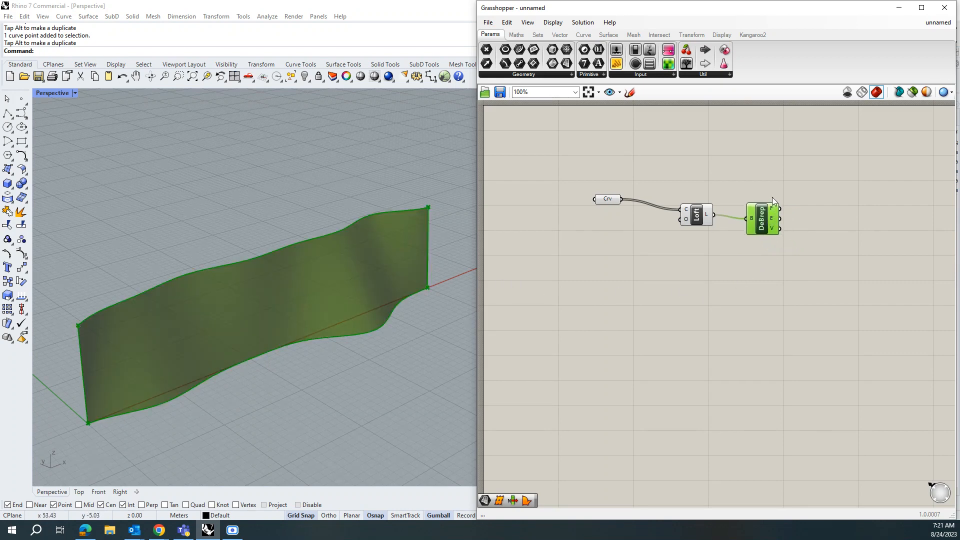
Step: Search for and place an Isotrim (SubSrf) component on the canvas
mouse_move(773, 209)
scroll(601, 265, down, 2)
scroll(770, 240, up, 2)
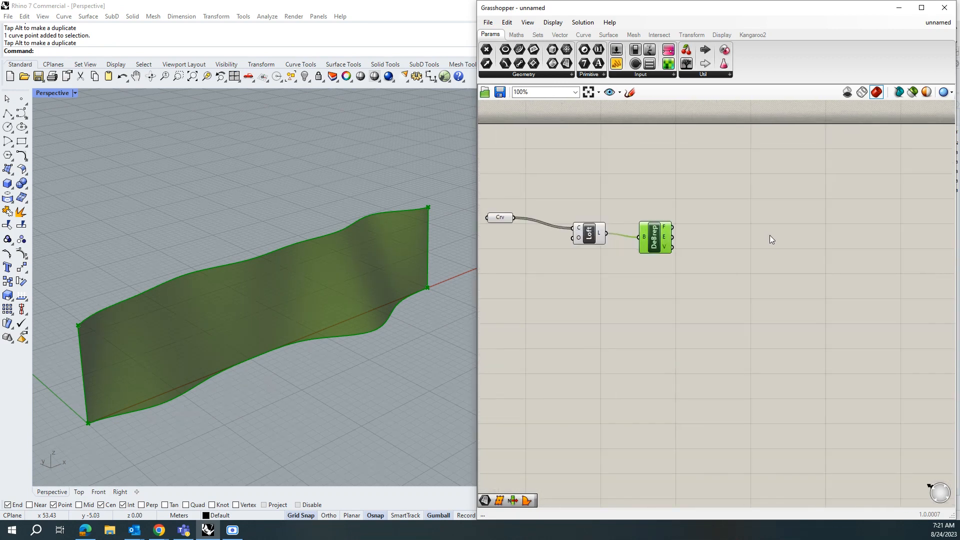
double_click(769, 235)
text(iso)
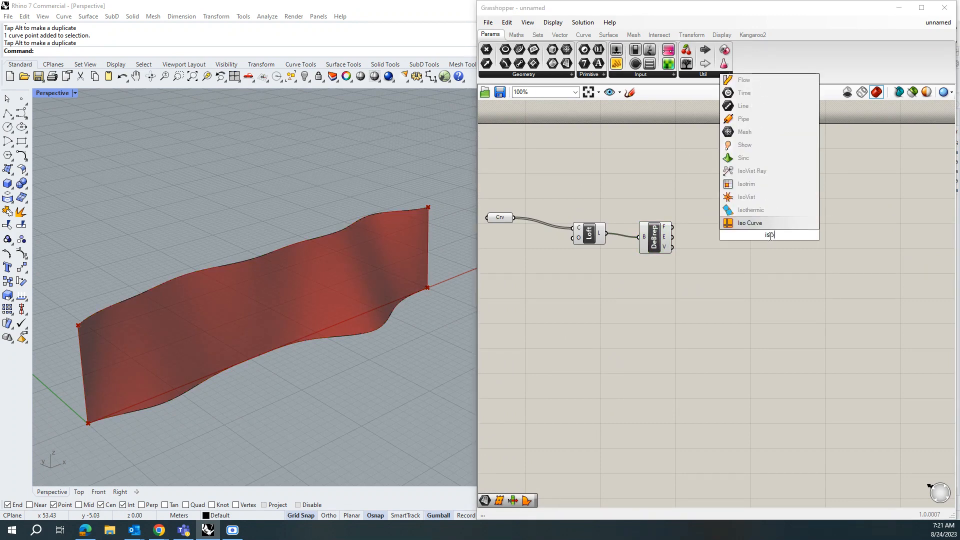
click(760, 184)
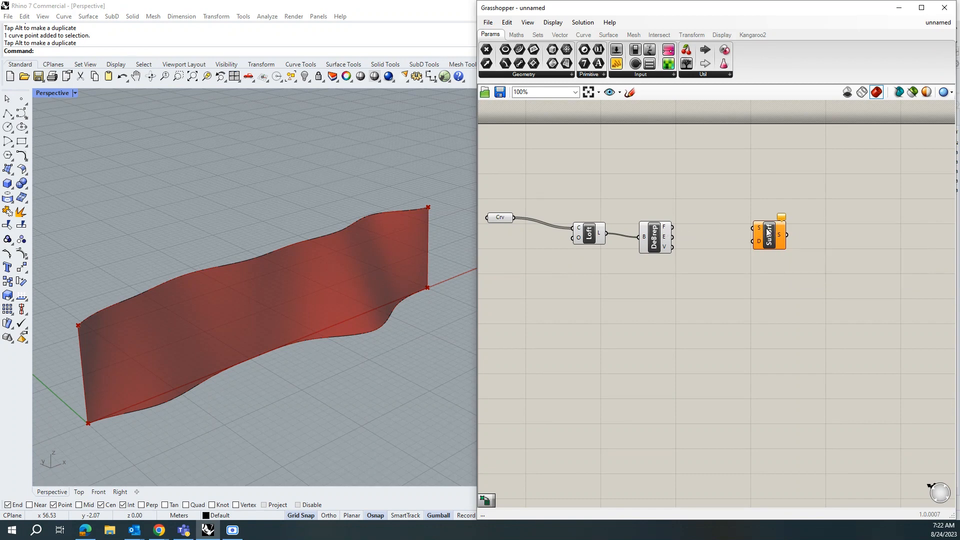
drag(768, 232, 840, 243)
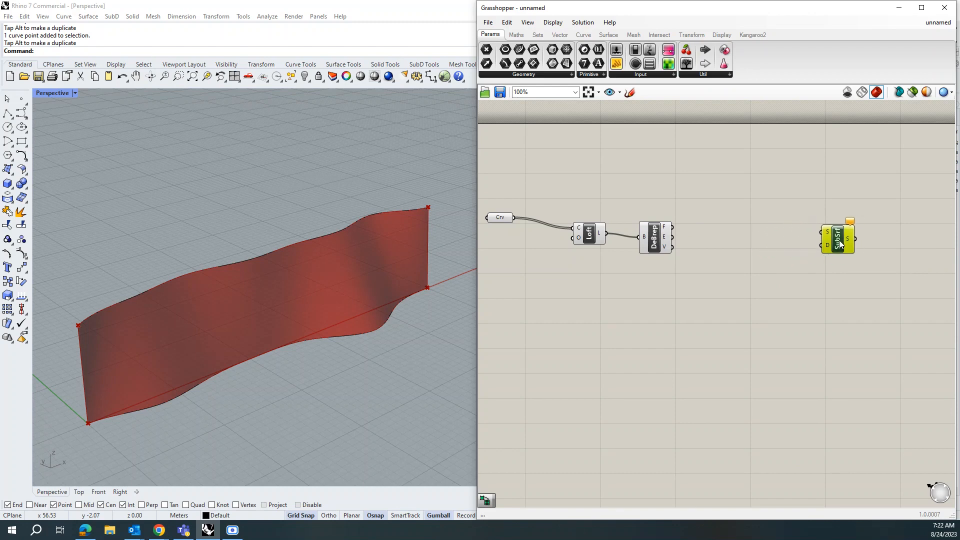
Step: Add a Surface parameter and connect the Deconstruct Brep faces output to it
double_click(723, 226)
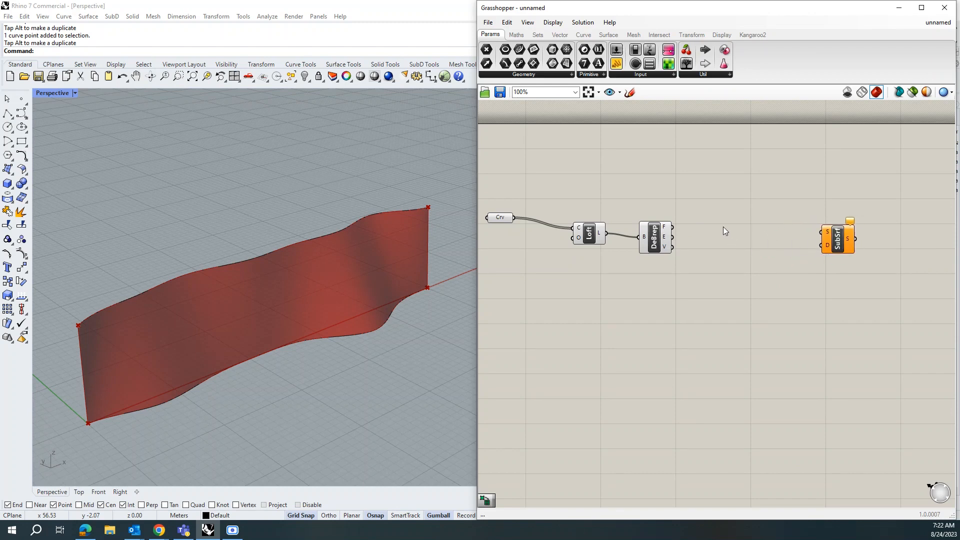
text(surf)
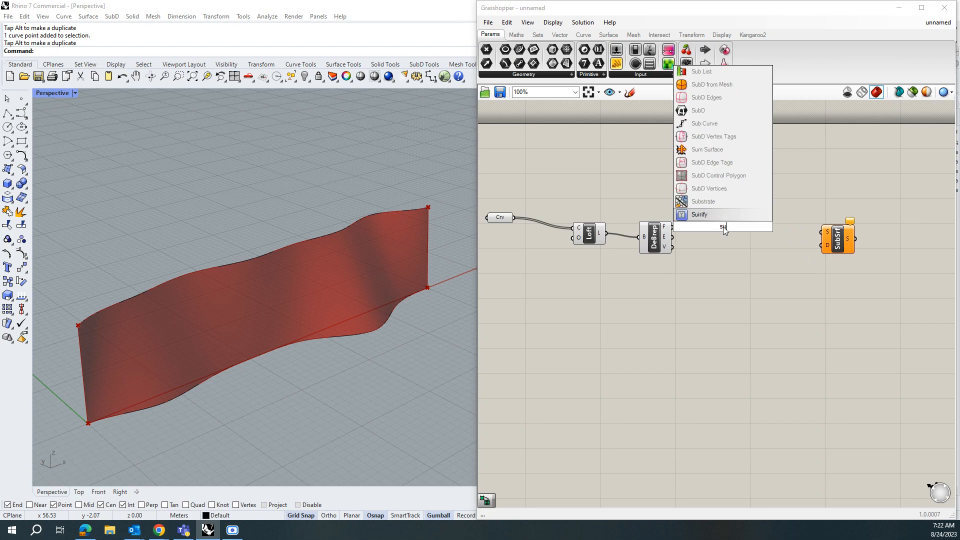
click(716, 189)
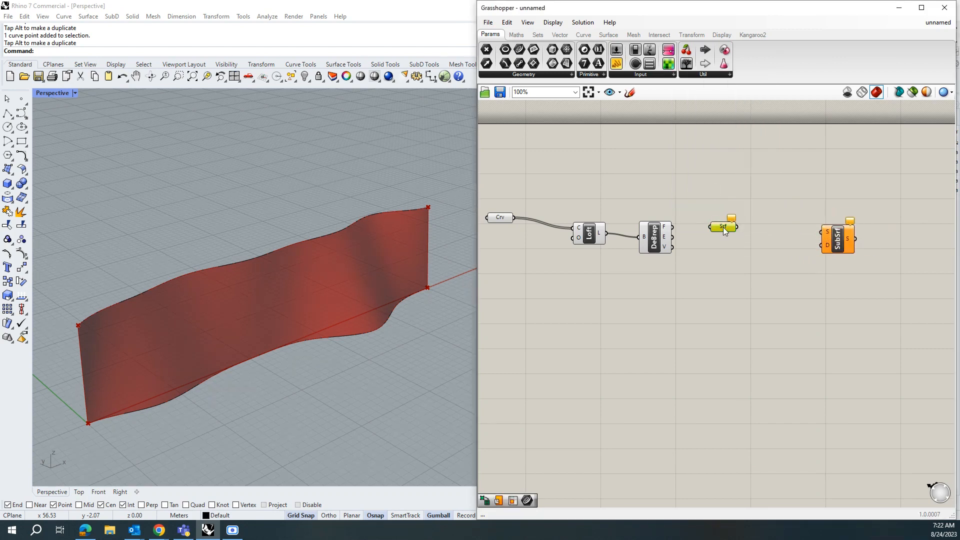
mouse_move(715, 226)
mouse_down()
mouse_move(699, 234)
mouse_move(712, 234)
mouse_up()
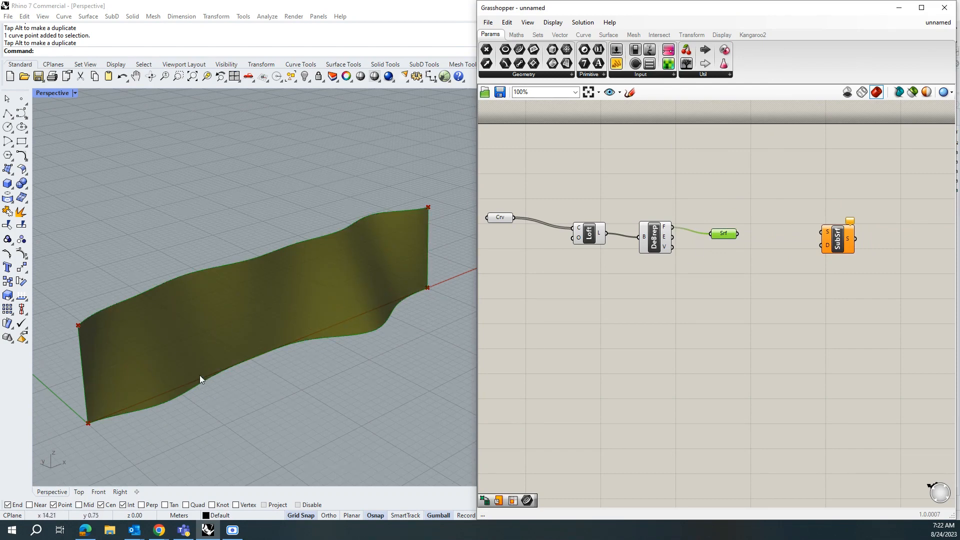
Step: Rearrange the components and connect the Surface parameter to the Isotrim's surface input
scroll(573, 325, down, 2)
scroll(586, 264, up, 2)
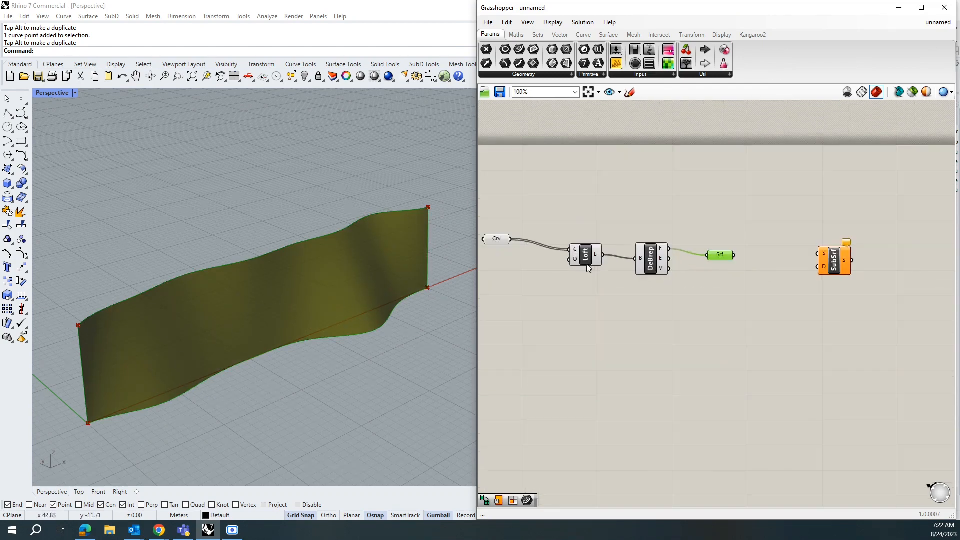
drag(589, 259, 565, 249)
drag(640, 250, 610, 235)
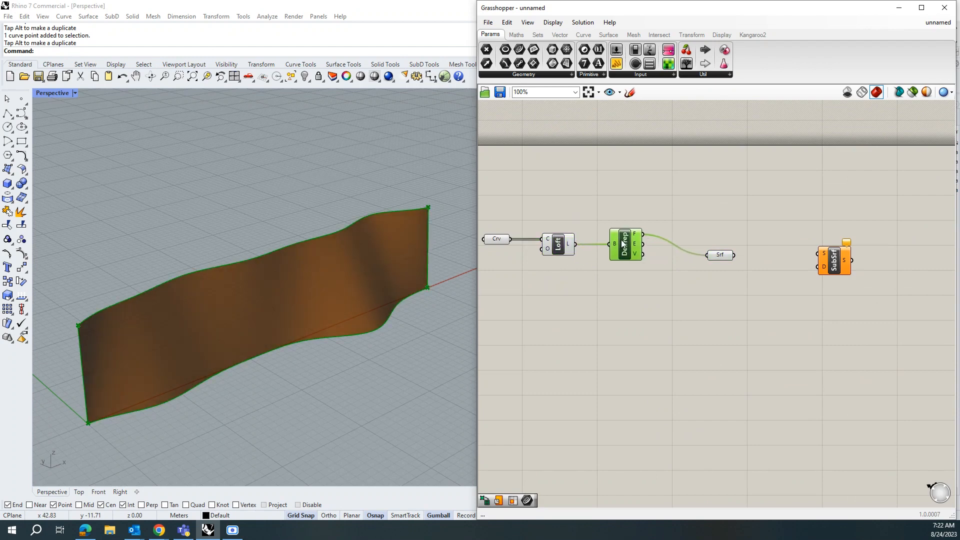
drag(725, 257, 680, 235)
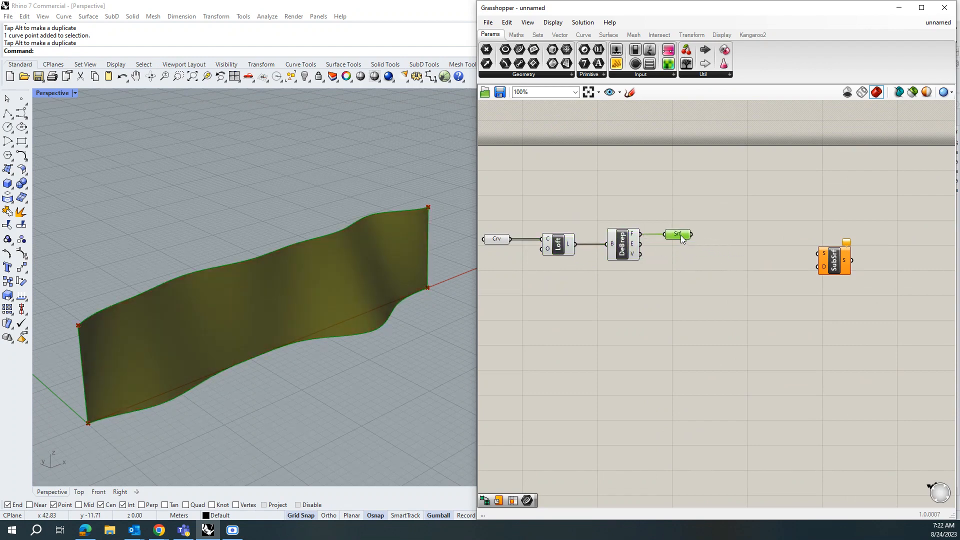
drag(823, 260, 738, 235)
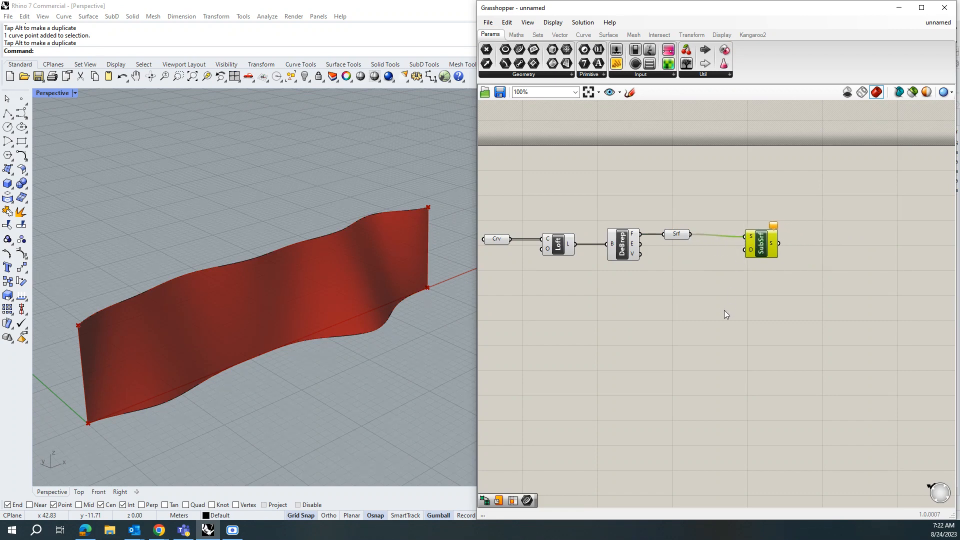
drag(752, 255, 772, 257)
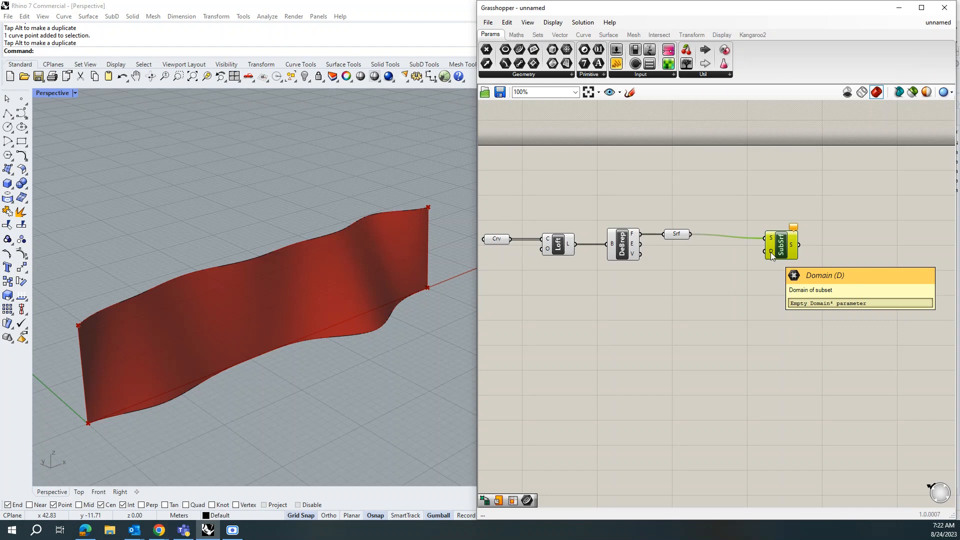
Step: Add a Divide Domain² component, feed it the surface, and connect its segments to the Isotrim's domain input
double_click(710, 278)
text(divi)
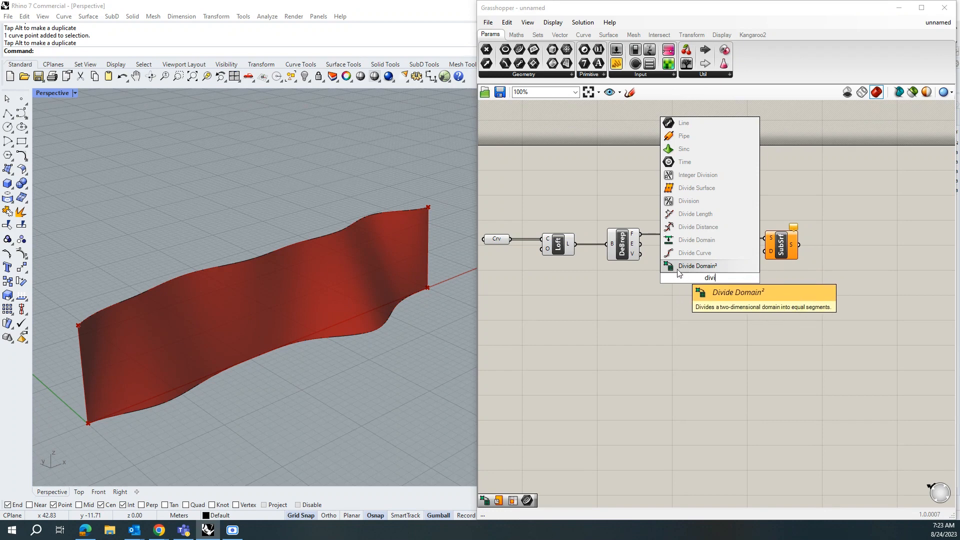
click(708, 267)
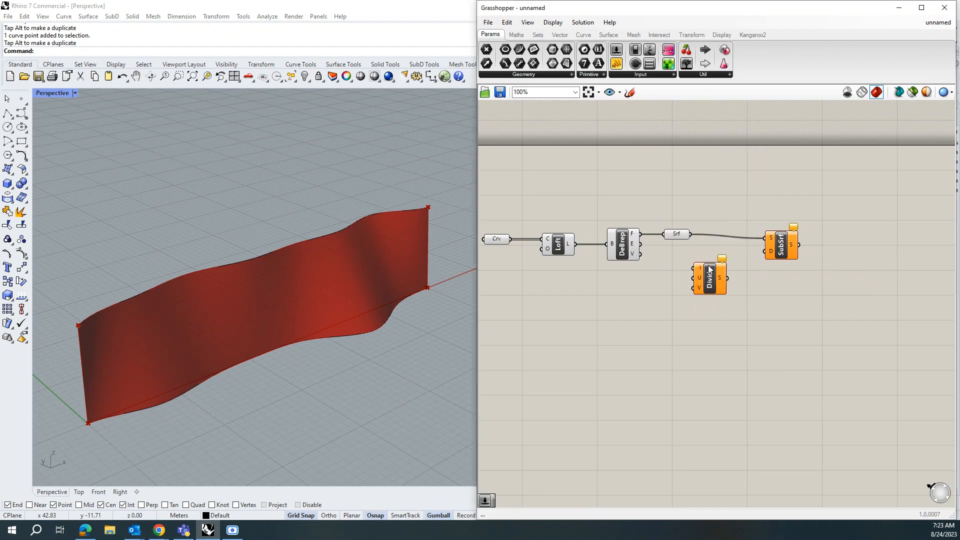
mouse_move(716, 285)
mouse_down()
mouse_move(710, 293)
mouse_move(724, 285)
mouse_up()
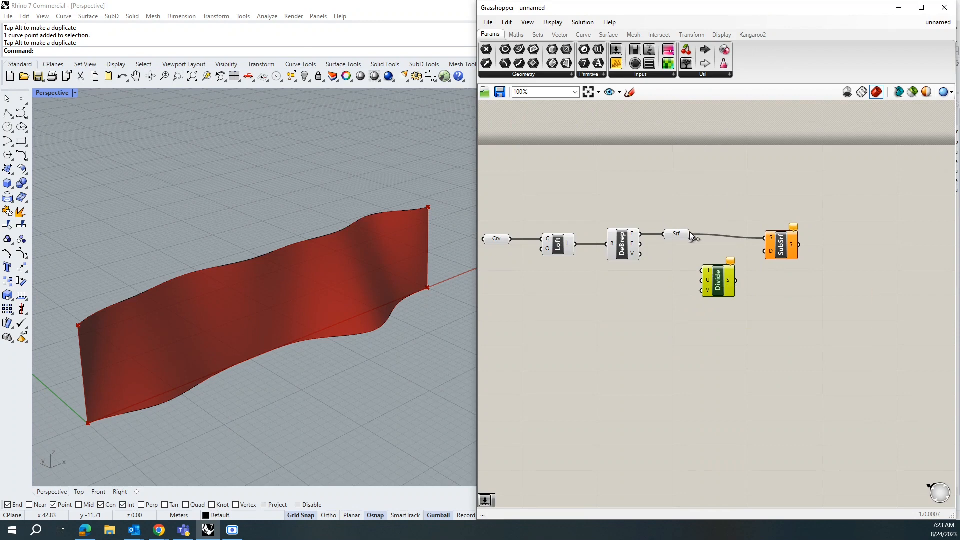
drag(691, 233, 729, 280)
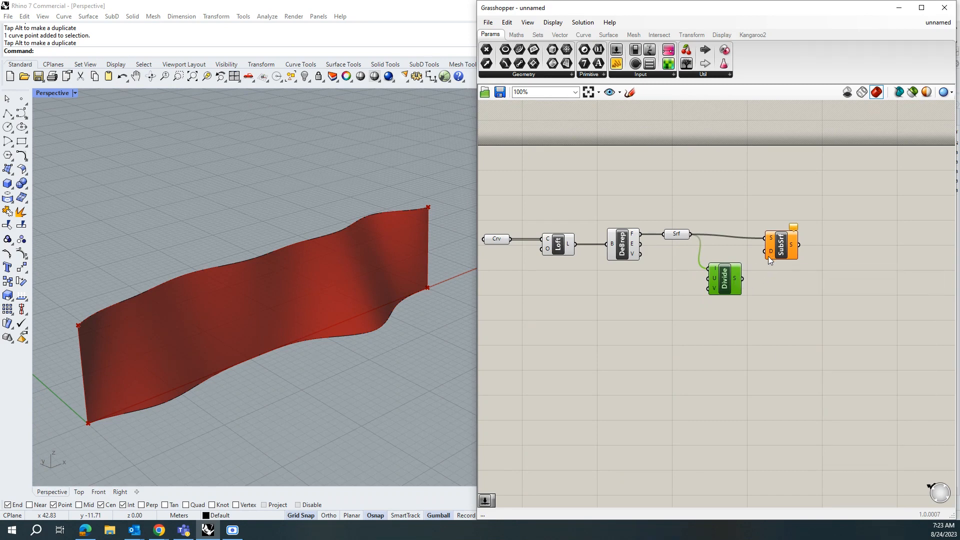
drag(762, 255, 765, 251)
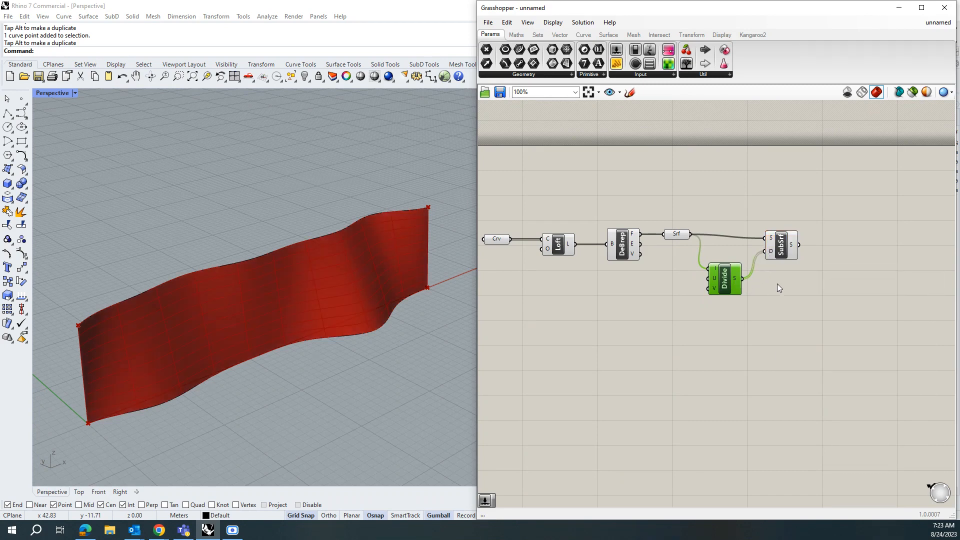
Step: Add a number slider set to 50 beside the Divide Domain² component
right_drag(254, 355, 439, 334)
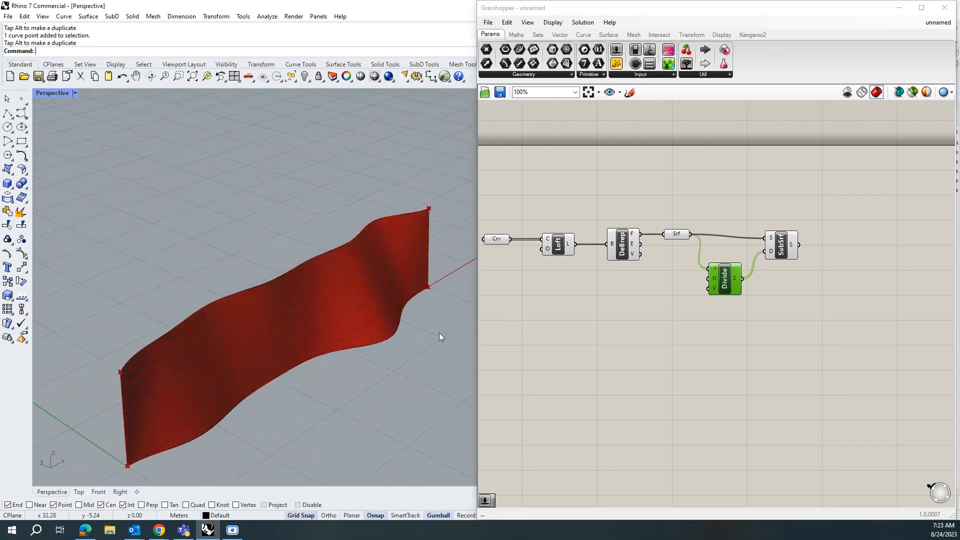
mouse_move(715, 278)
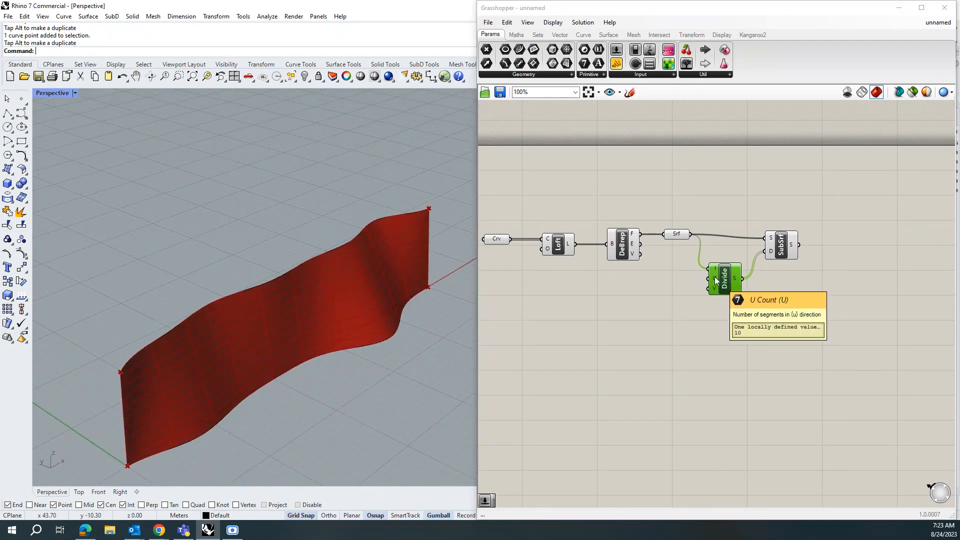
right_drag(271, 378, 271, 360)
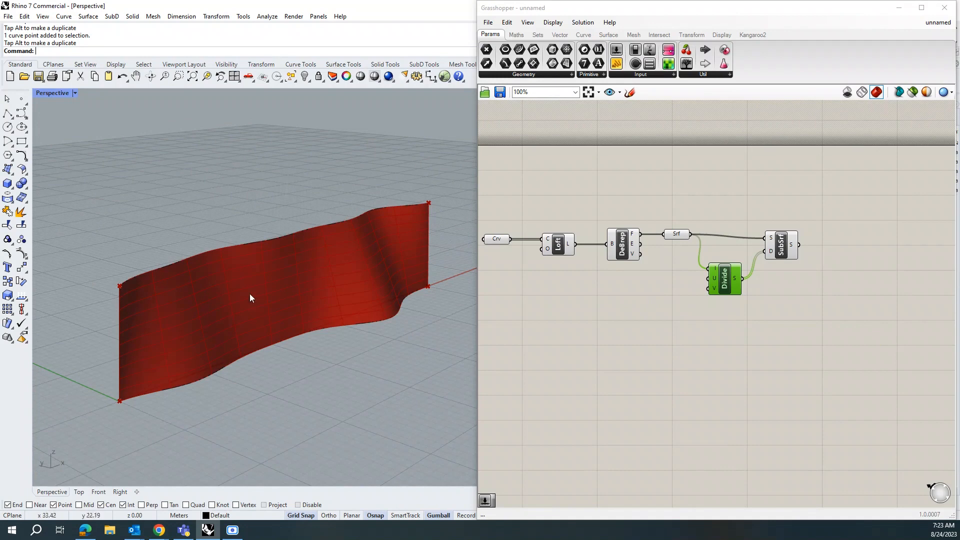
click(655, 291)
double_click(655, 287)
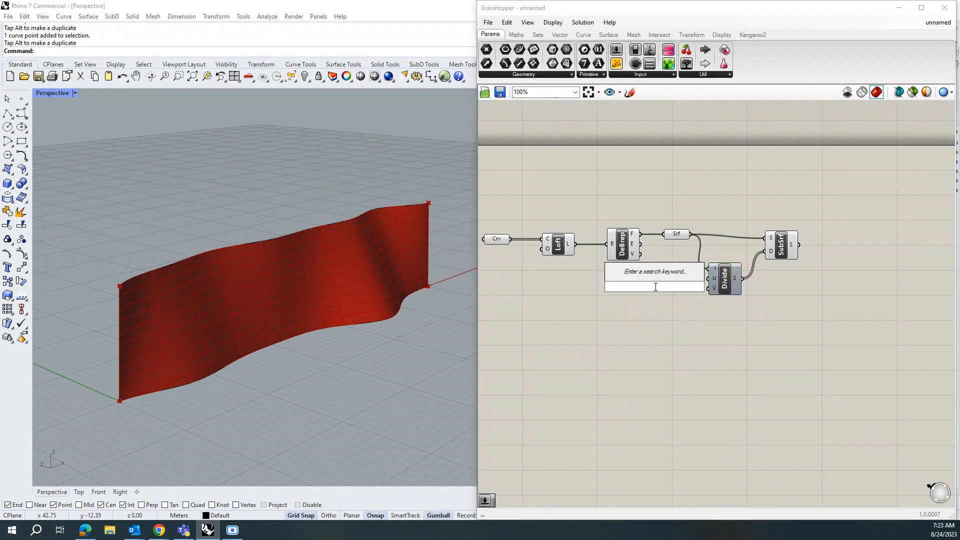
text(50)
key(Return)
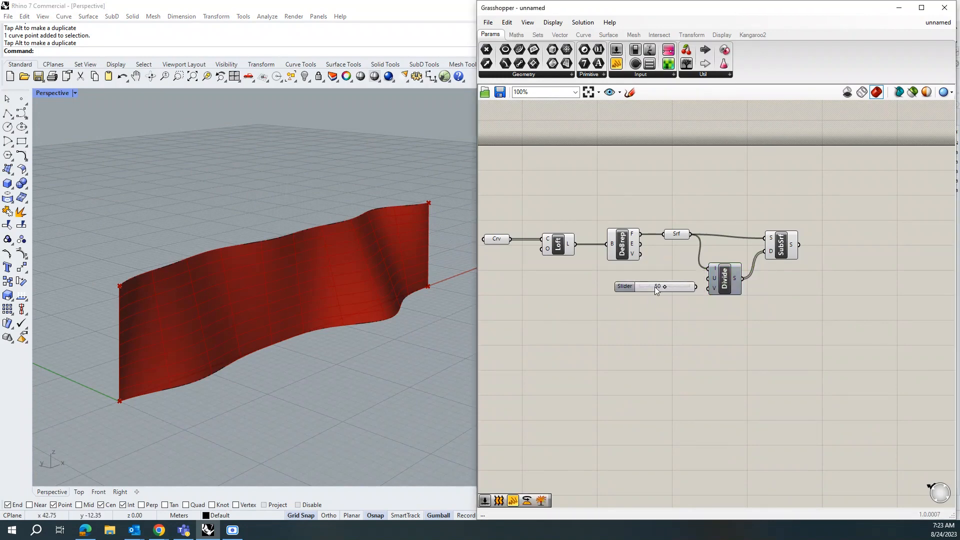
Step: Duplicate the slider and connect the two sliders to the Divide Domain² U and V count inputs
mouse_move(631, 286)
mouse_down()
mouse_move(594, 281)
mouse_move(590, 304)
mouse_move(637, 301)
mouse_up()
key(ctrl+c)
key(ctrl+v)
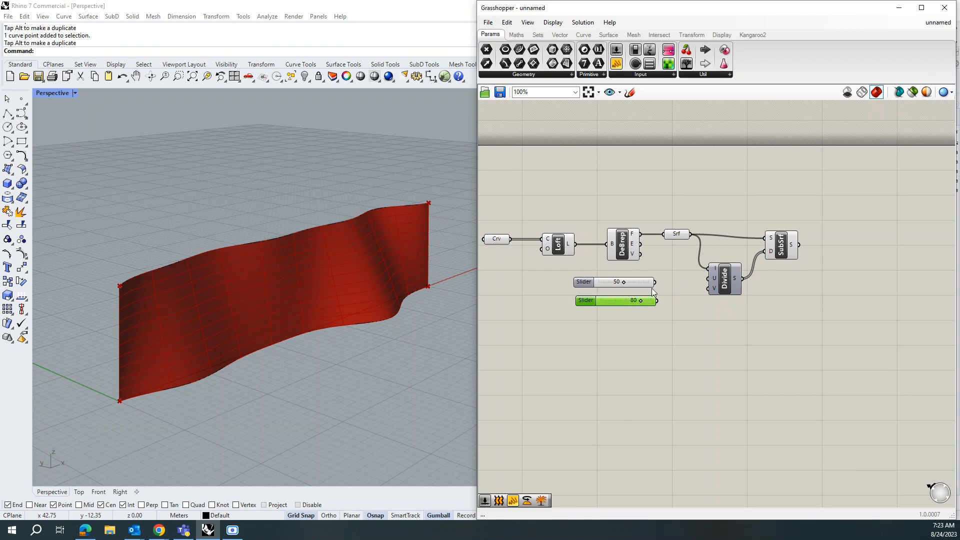
drag(656, 282, 708, 278)
drag(658, 302, 708, 289)
Step: Examine the subdivided surface panels up close in the Perspective viewport
scroll(151, 298, up, 3)
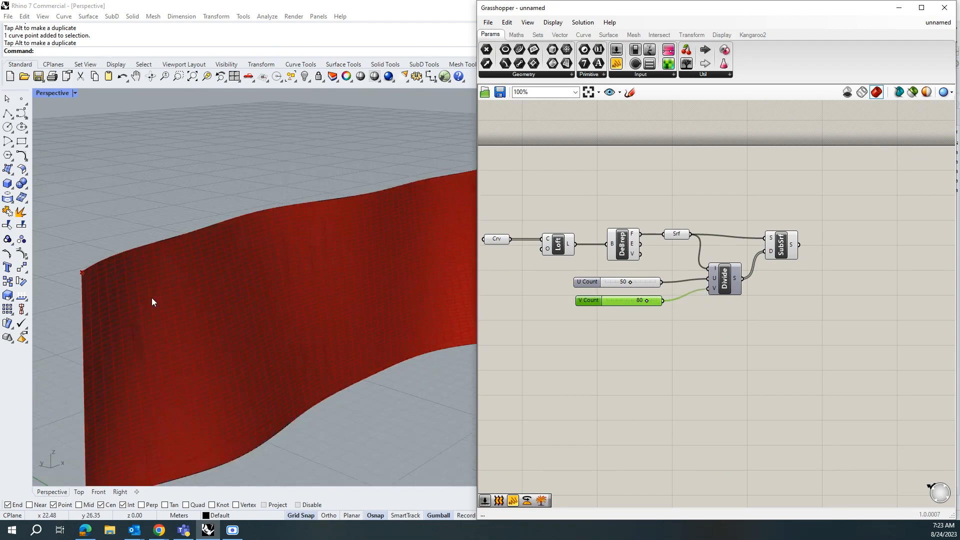
mouse_move(246, 345)
right_down()
mouse_move(240, 321)
mouse_move(205, 339)
mouse_move(242, 328)
right_up()
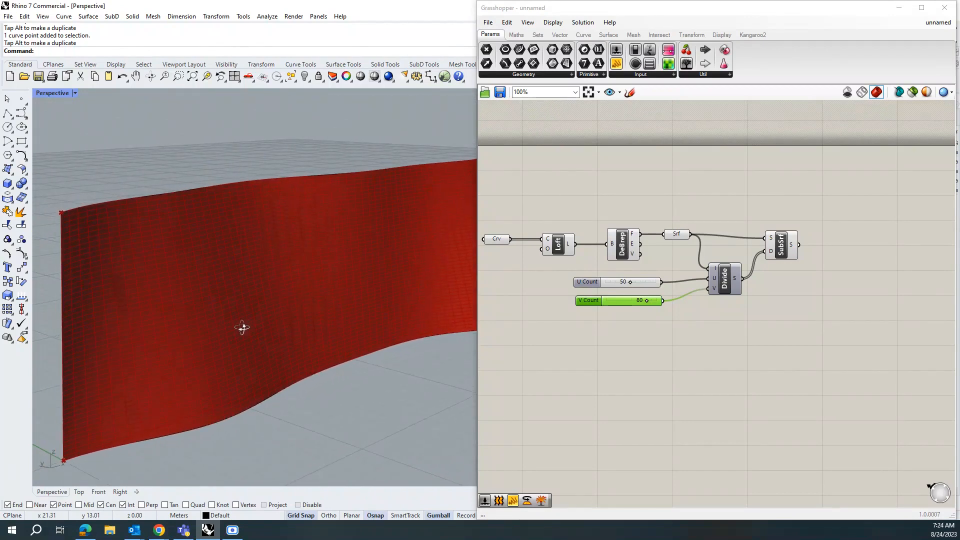
right_drag(242, 328, 242, 328)
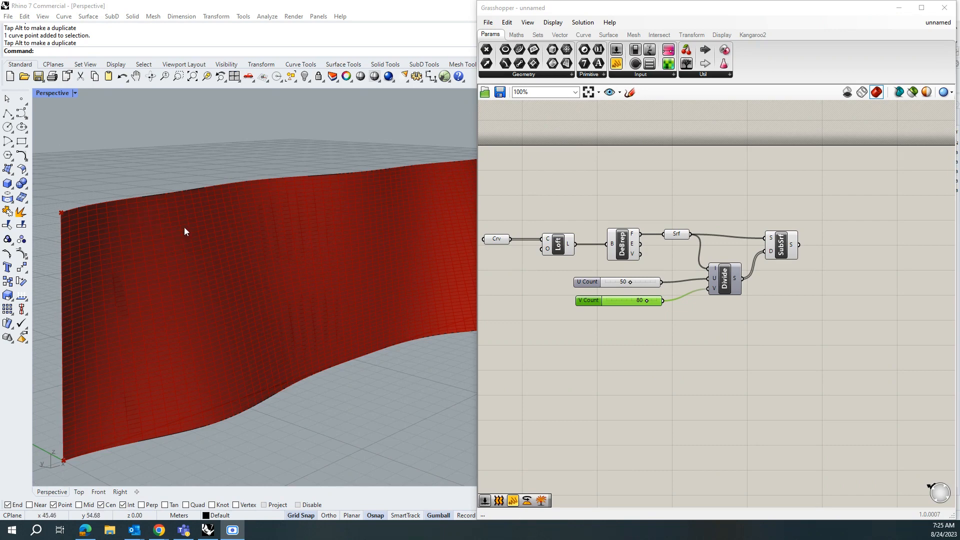
right_drag(131, 354, 159, 244)
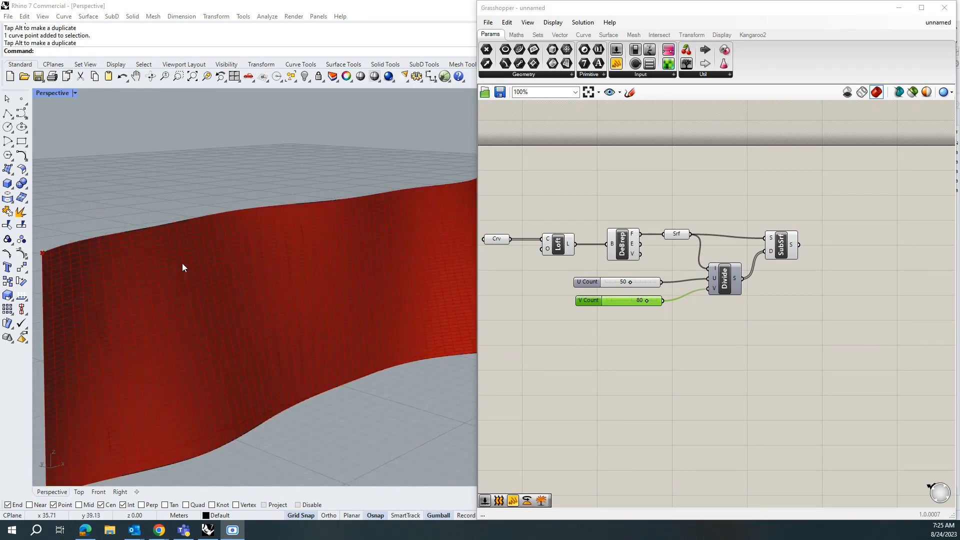
right_drag(275, 359, 200, 388)
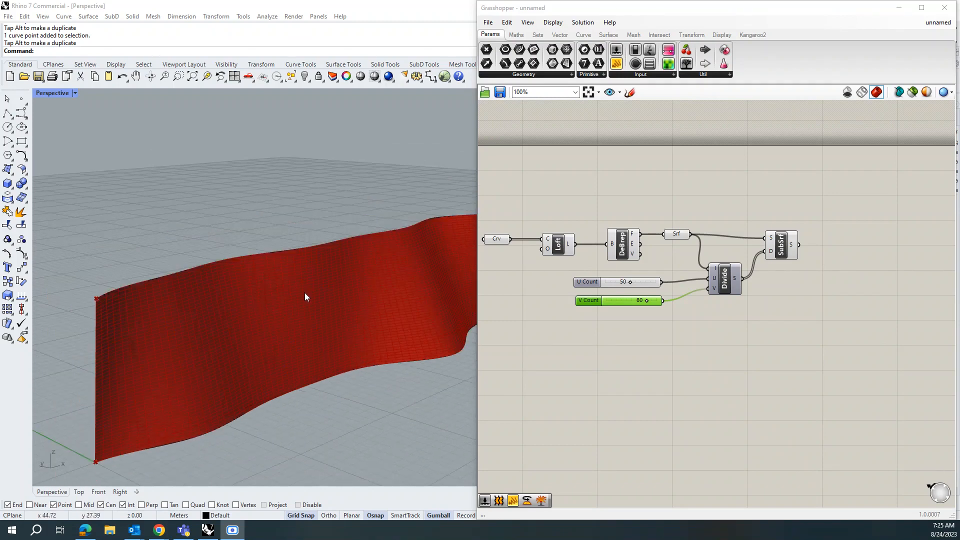
right_drag(143, 363, 134, 374)
scroll(133, 370, down, 2)
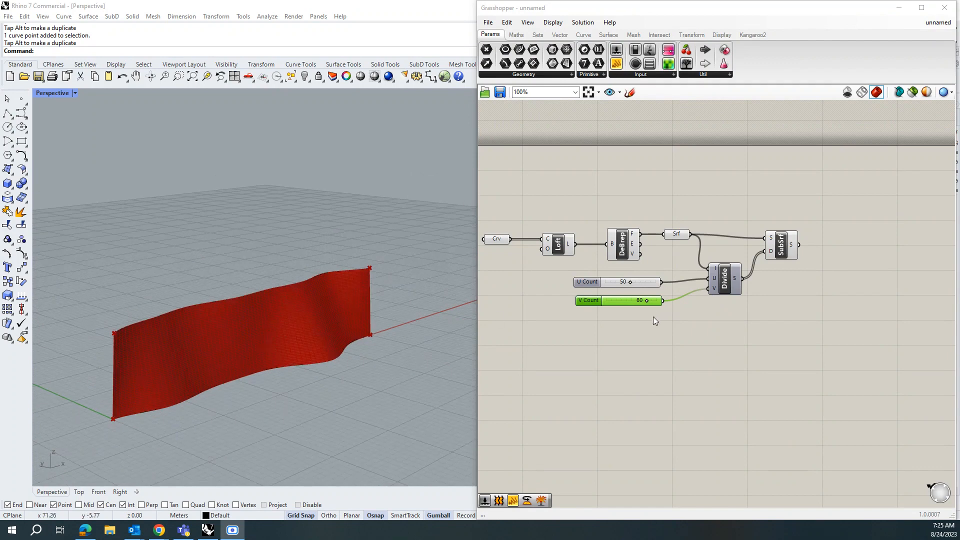
scroll(653, 317, up, 1)
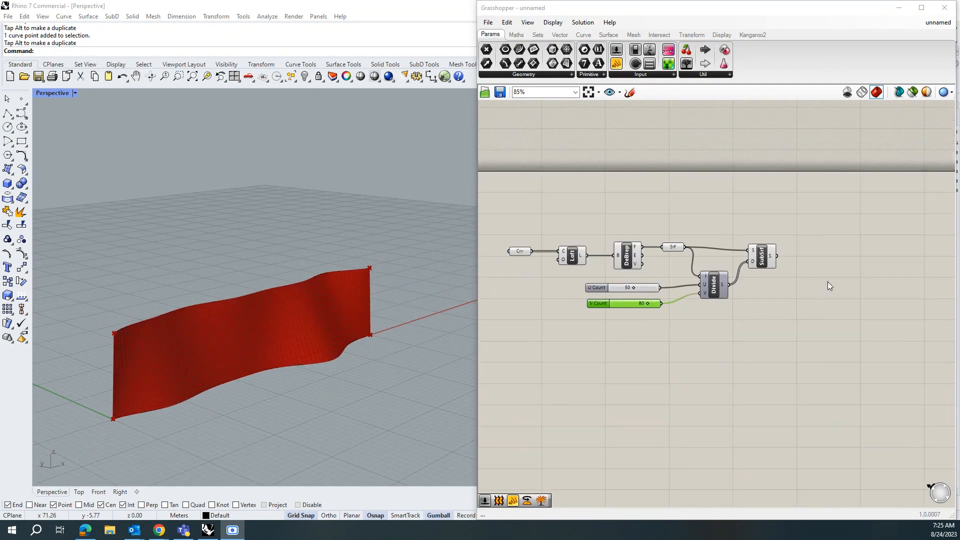
Step: Add a Deconstruct Brep component and connect the Isotrim output to its brep input
double_click(816, 256)
text(de)
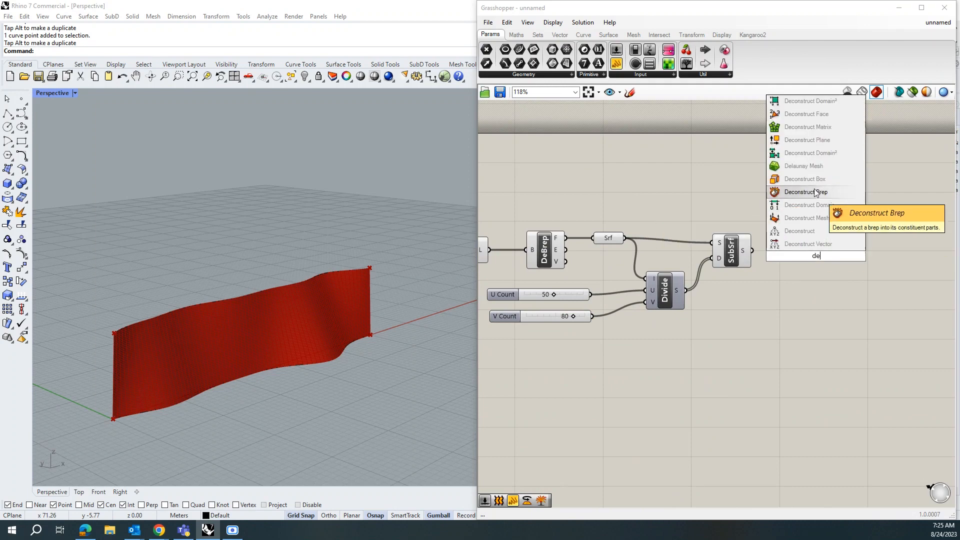
click(822, 192)
drag(818, 253, 825, 251)
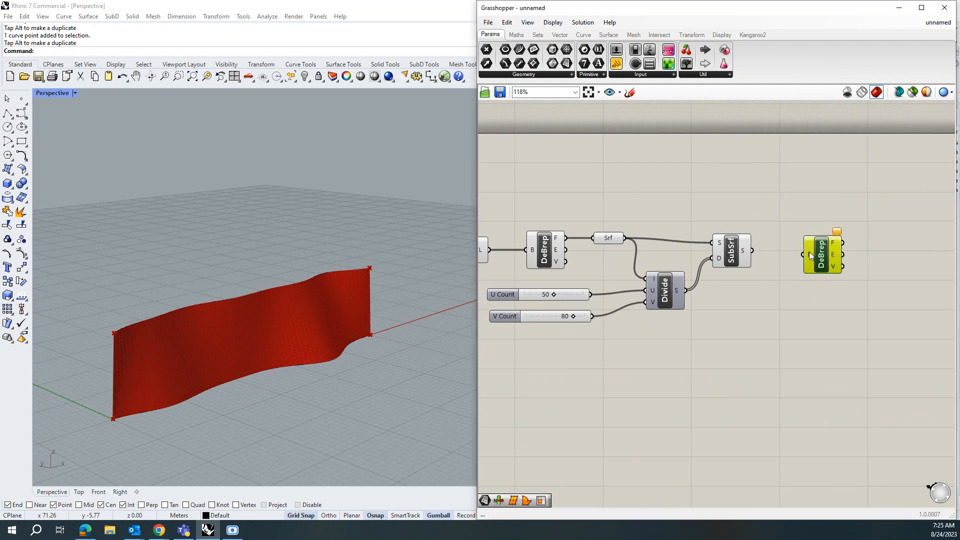
drag(753, 250, 803, 254)
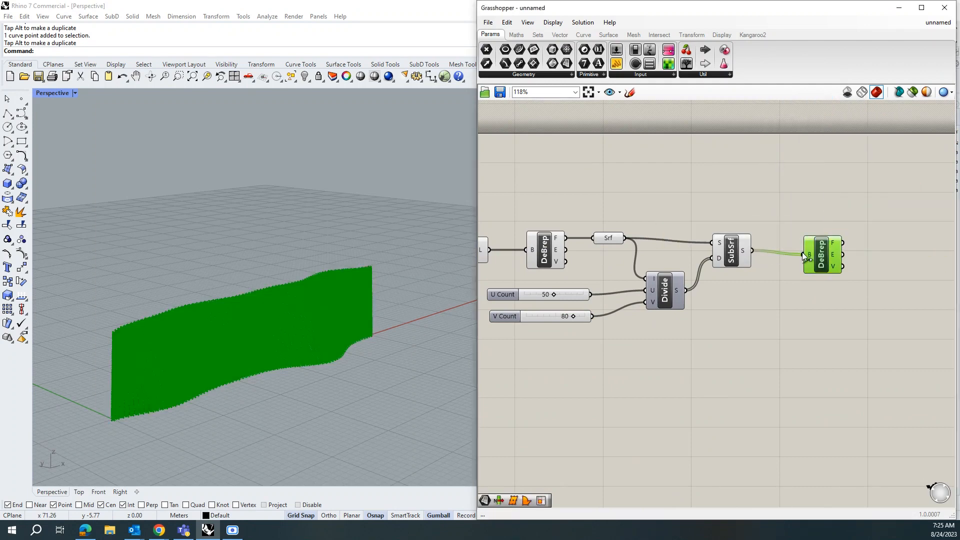
Step: Add a List Item component and connect the new Deconstruct Brep's vertices output to its list input
scroll(115, 384, up, 10)
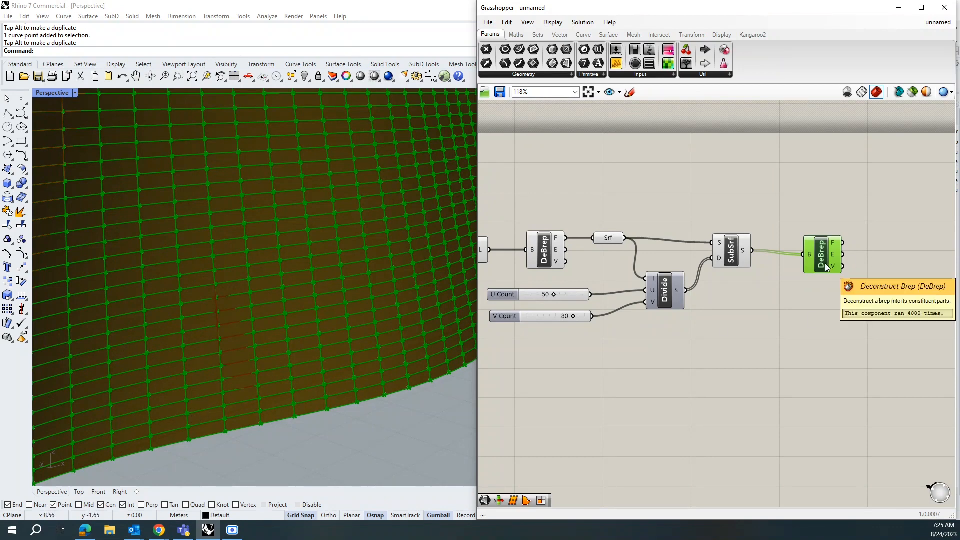
scroll(640, 317, down, 2)
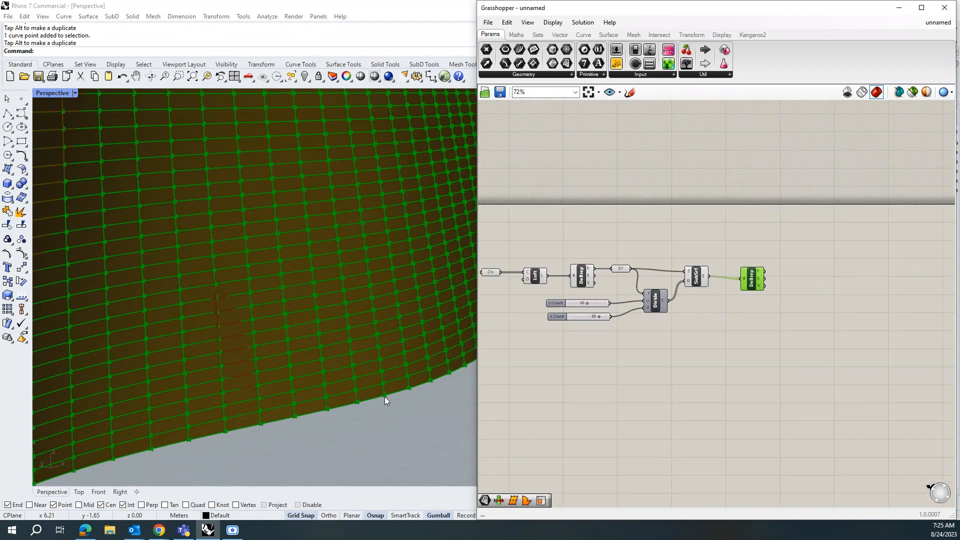
scroll(629, 355, down, 1)
scroll(749, 315, up, 3)
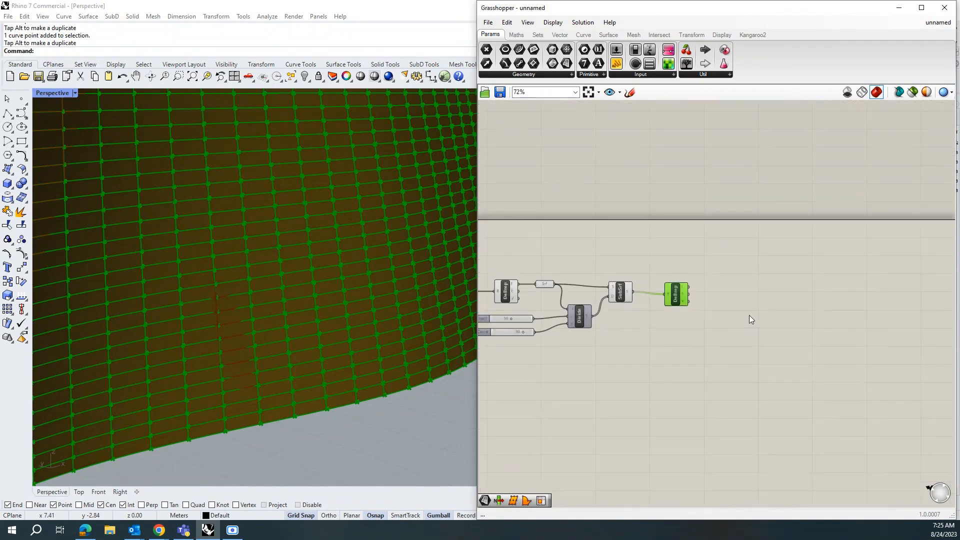
double_click(729, 284)
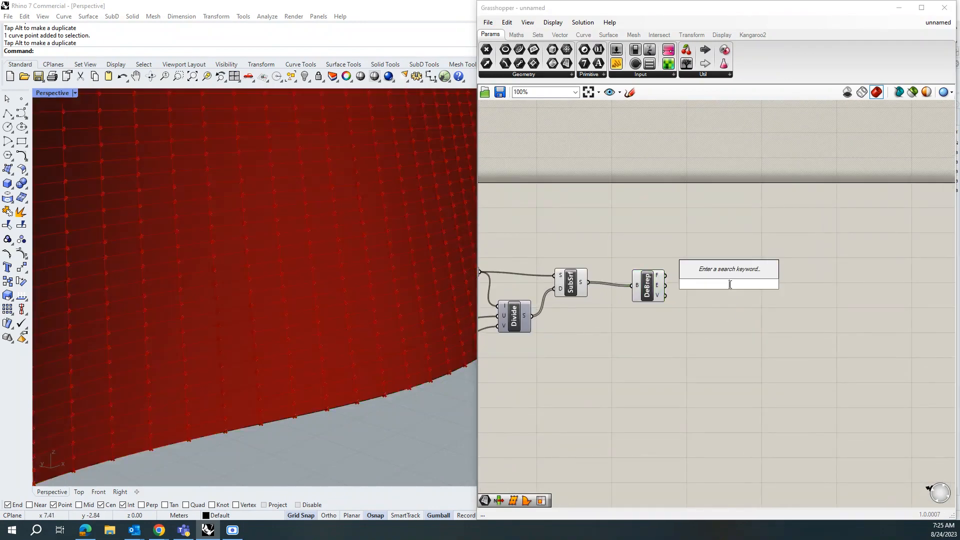
text(lis)
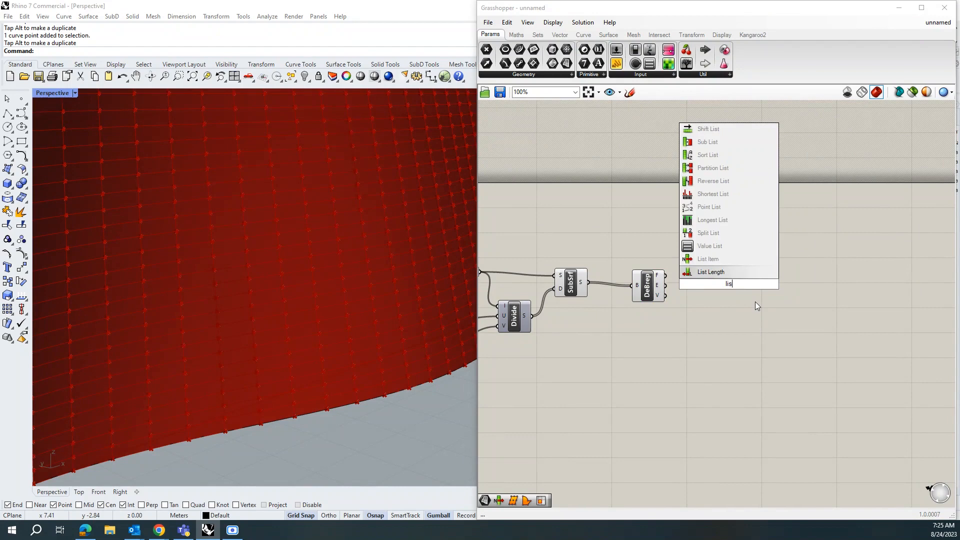
click(727, 260)
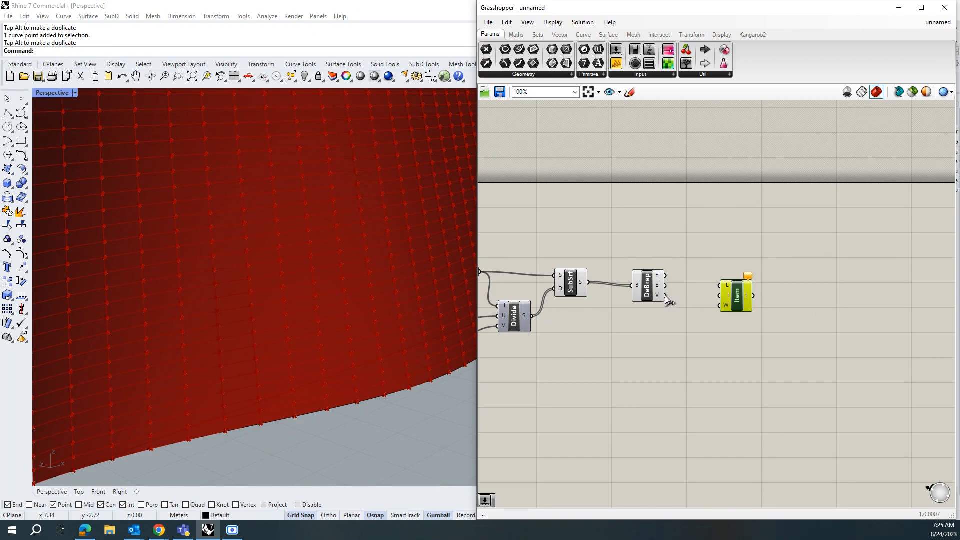
drag(665, 295, 766, 299)
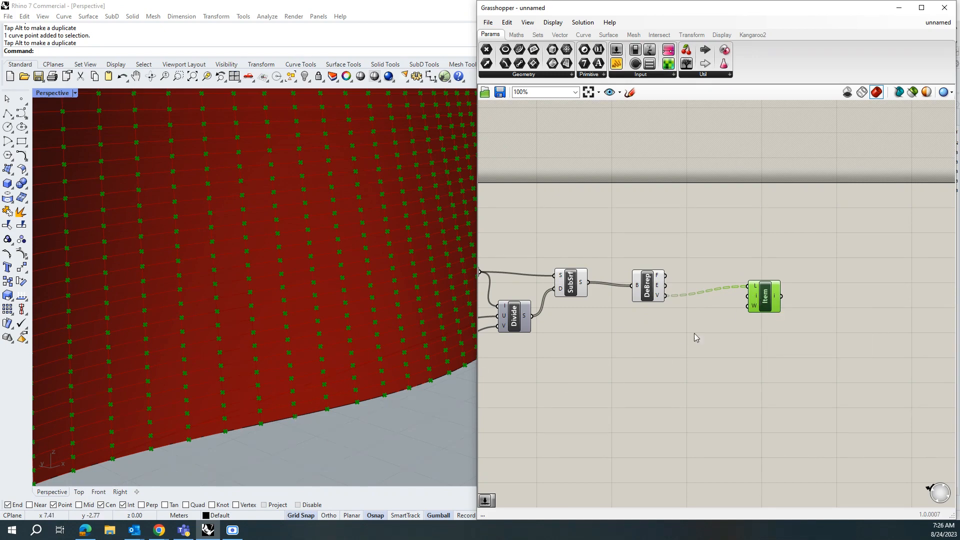
Step: Add an index slider to the List Item's index input and set it to 0
double_click(689, 313)
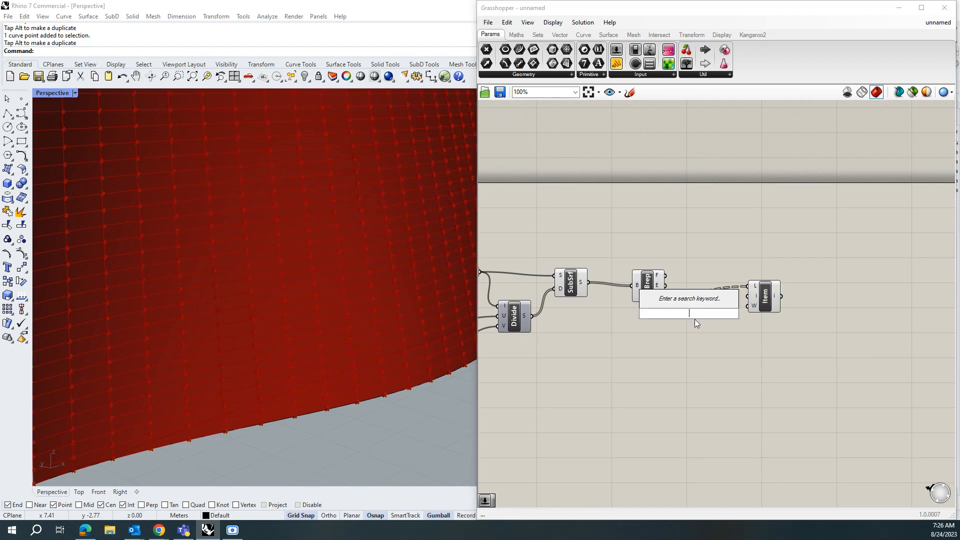
text(1)
key(Return)
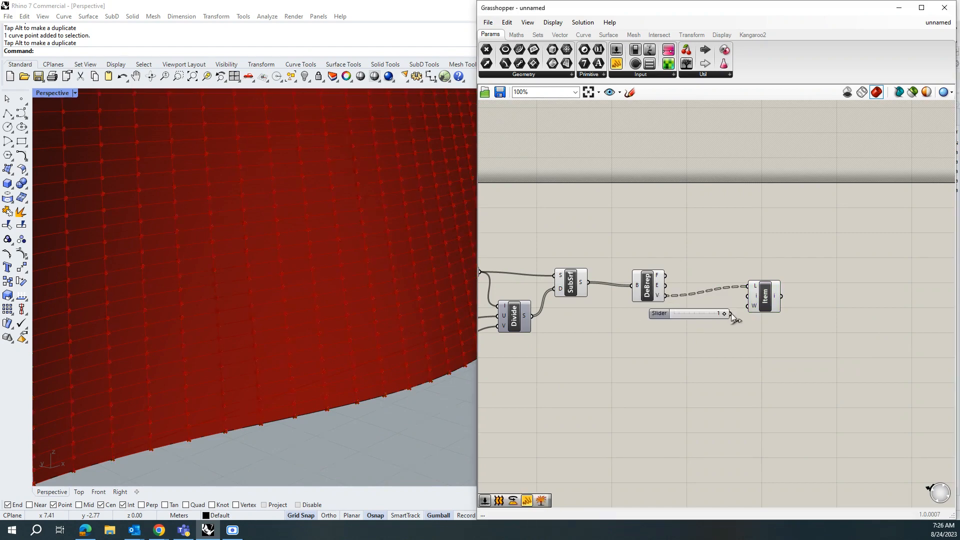
drag(731, 313, 747, 296)
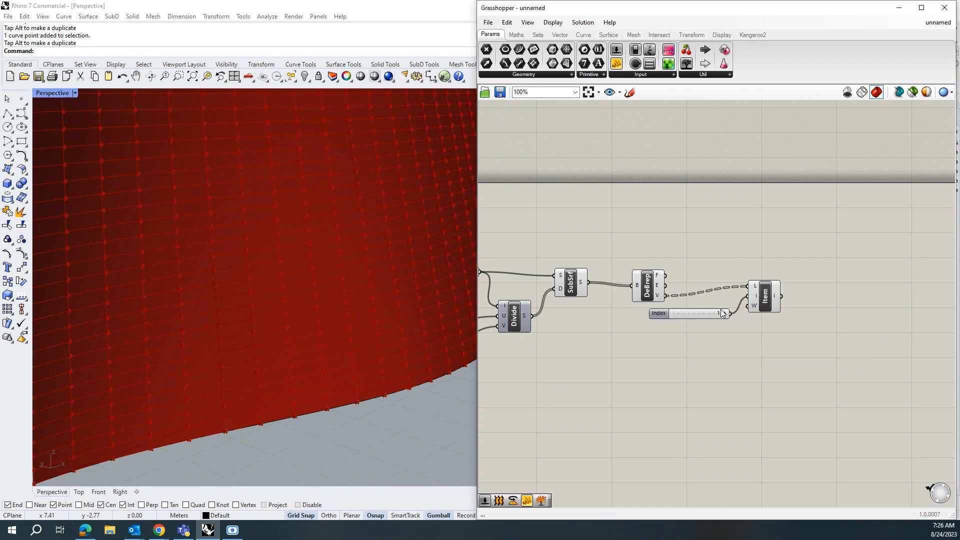
click(765, 293)
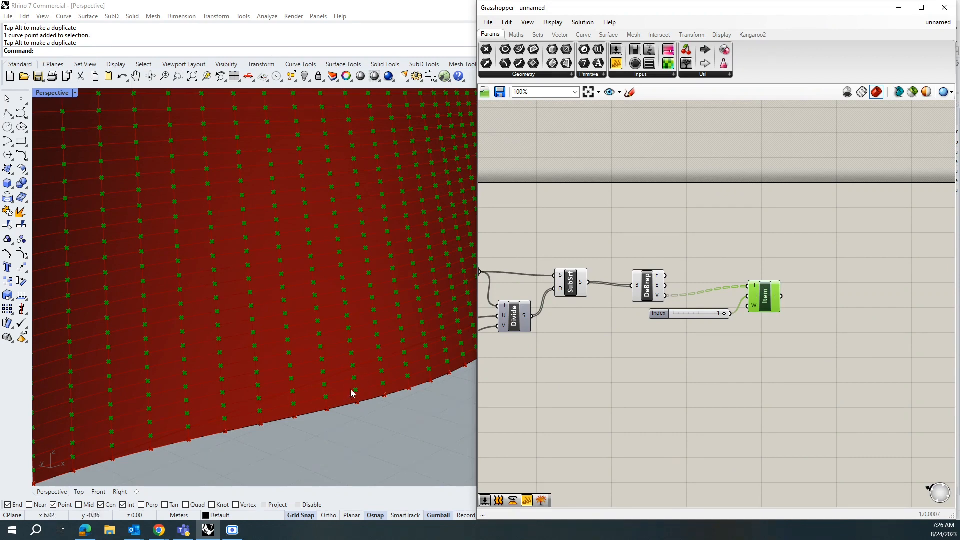
drag(724, 314, 674, 321)
Step: Duplicate the List Item component three times, each fed by the Deconstruct Brep vertices output
drag(764, 297, 779, 301)
drag(811, 338, 708, 280)
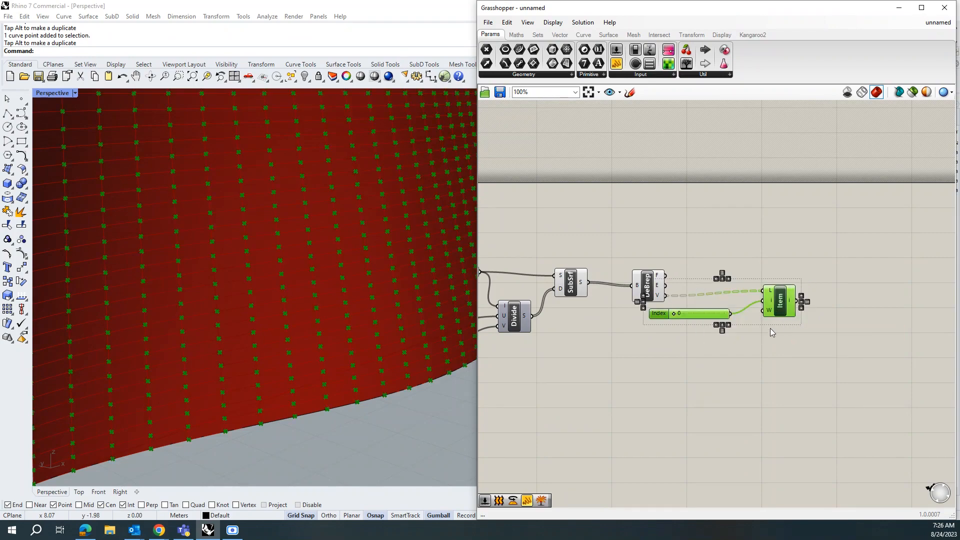
click(794, 338)
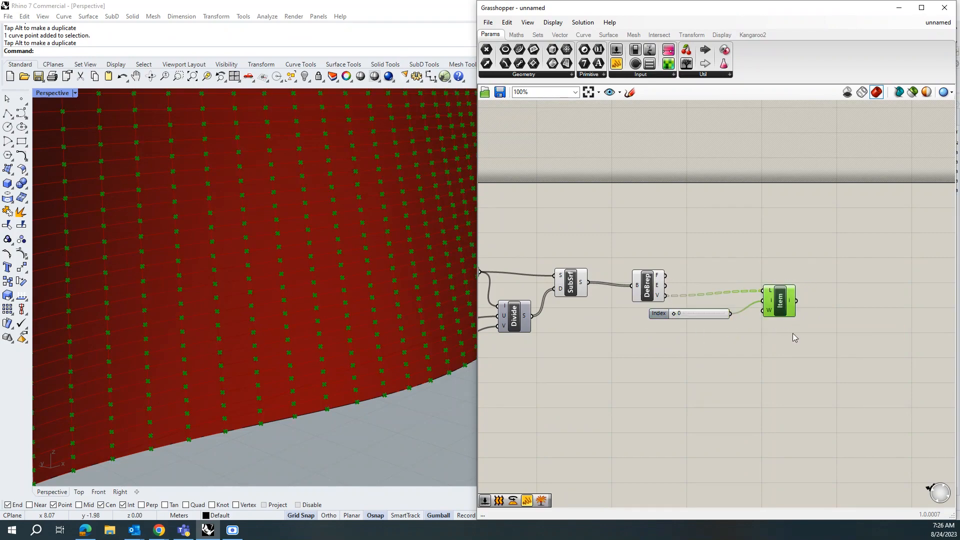
alt+drag(783, 308, 789, 440)
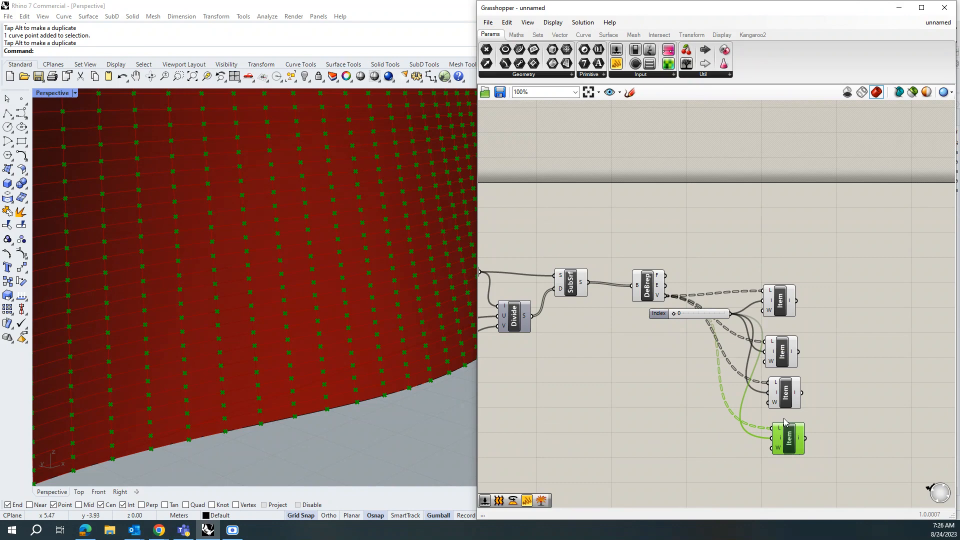
Step: Add a slider with value 1 and connect it to the second List Item's index input
double_click(669, 357)
text(1)
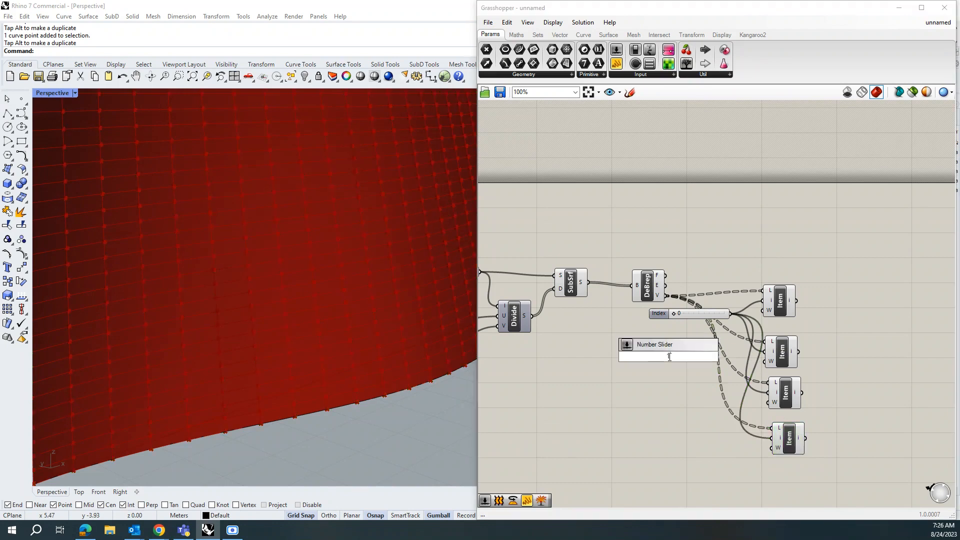
key(Return)
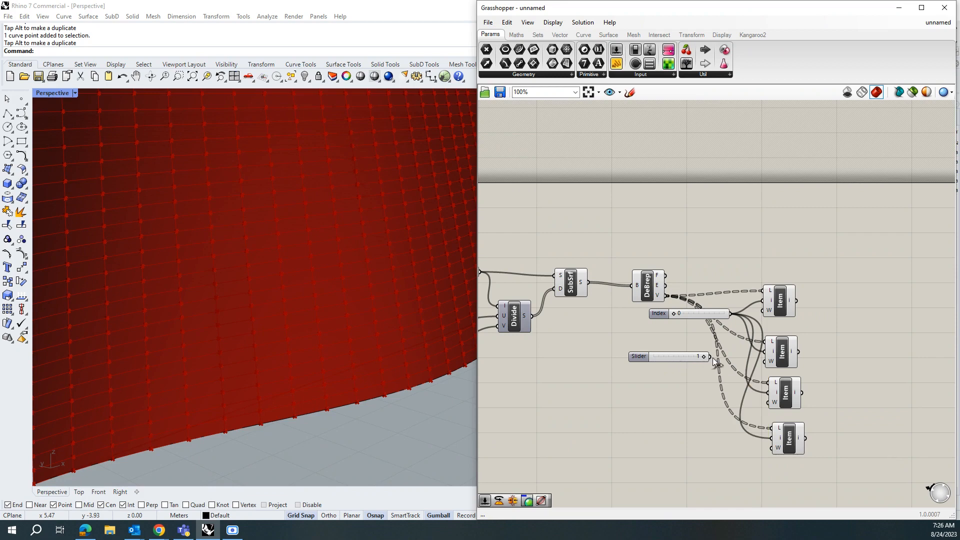
drag(710, 357, 767, 351)
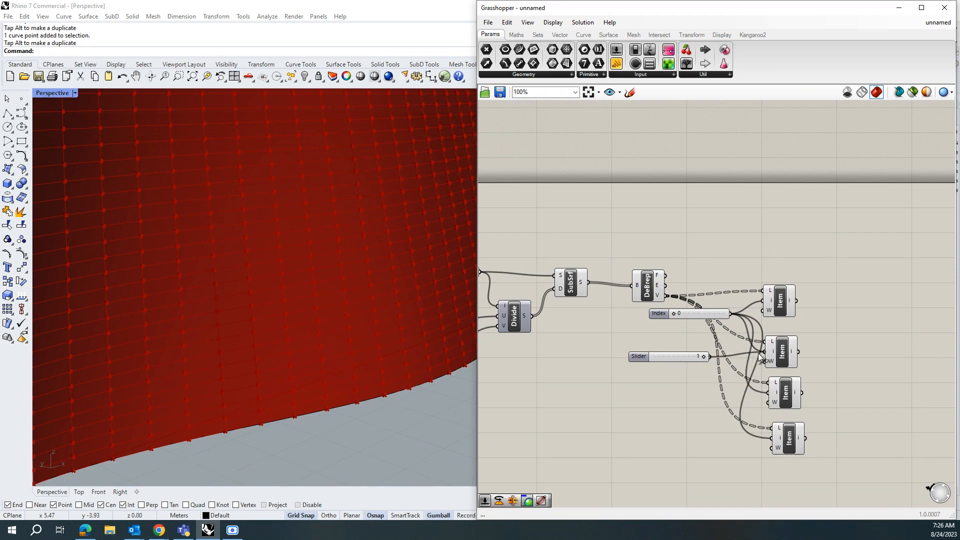
Step: Add a slider with value 2 and connect it to the third List Item's index input
double_click(662, 399)
text(2)
key(Return)
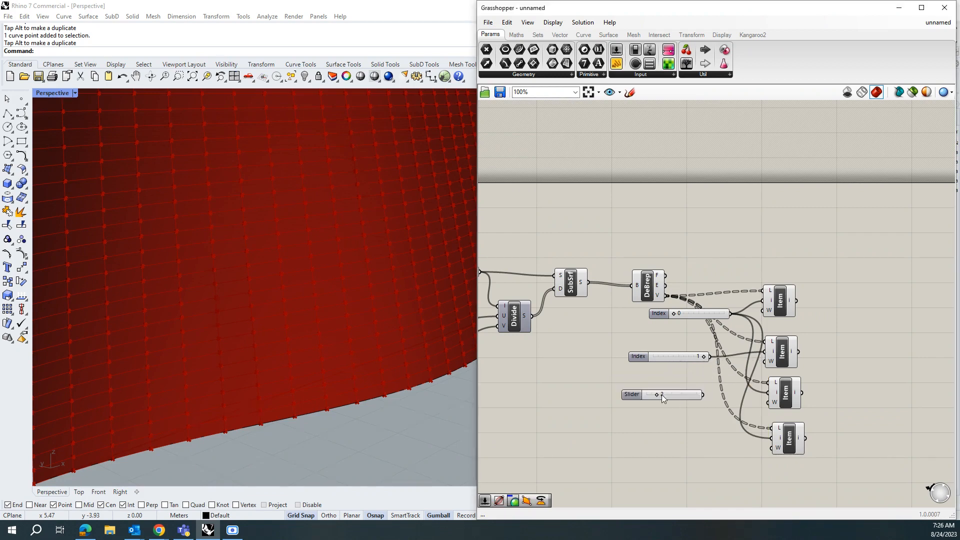
drag(718, 395, 776, 395)
Step: Add a slider with value 3 and connect it to the fourth List Item's index input
double_click(653, 443)
text(3)
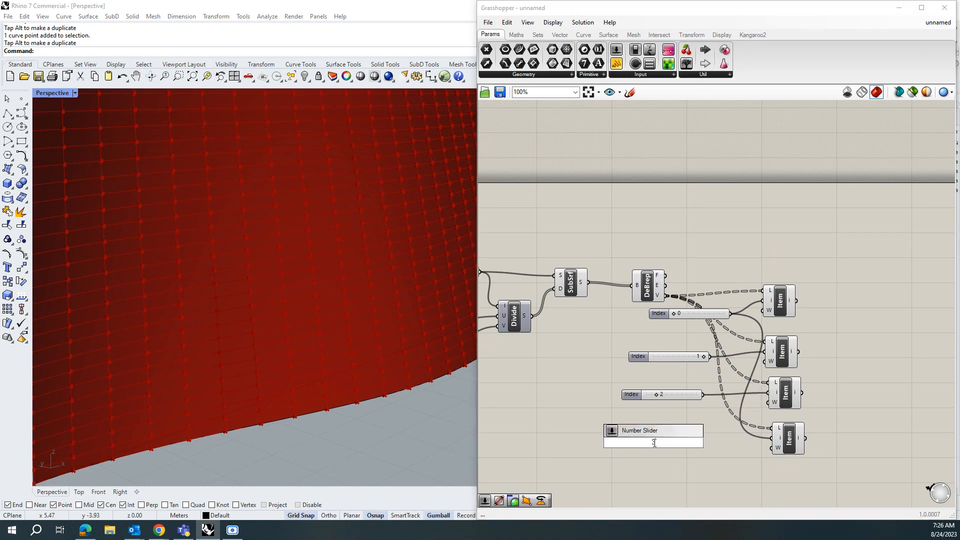
key(Return)
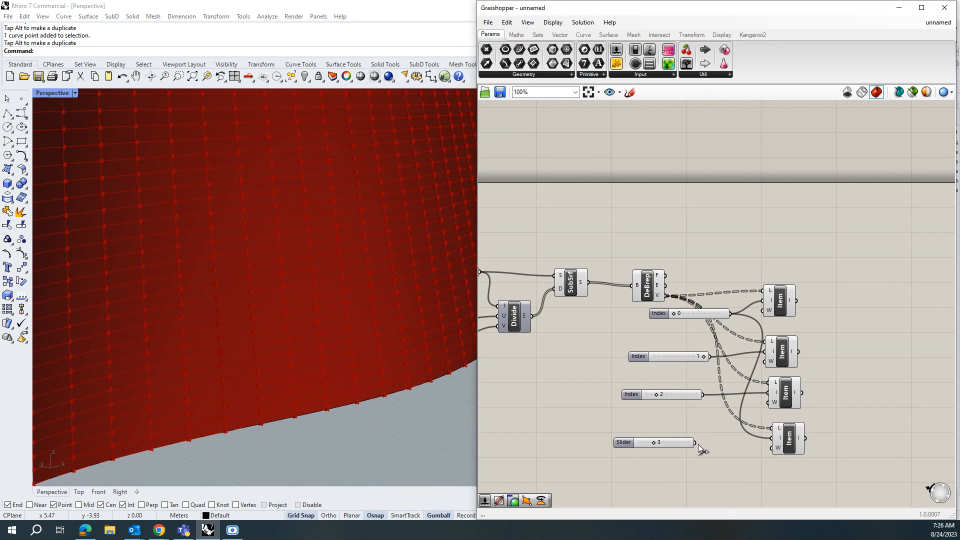
drag(695, 443, 773, 439)
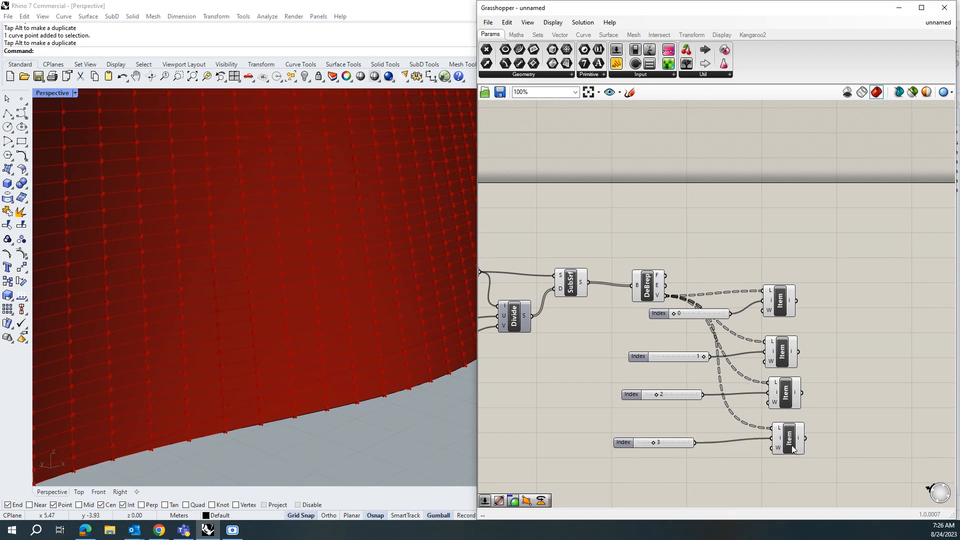
Step: Select each List Item component in turn to preview its extracted panel vertices
click(792, 446)
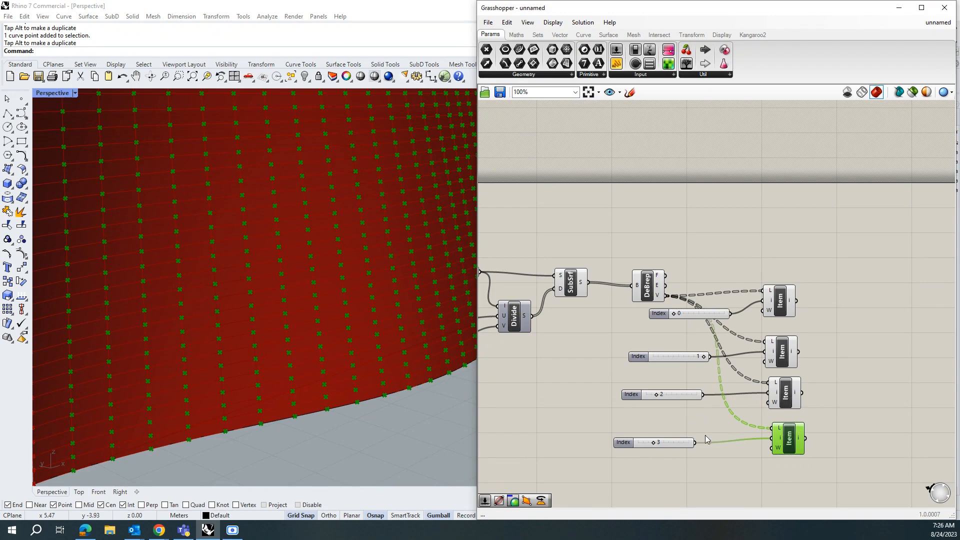
click(788, 395)
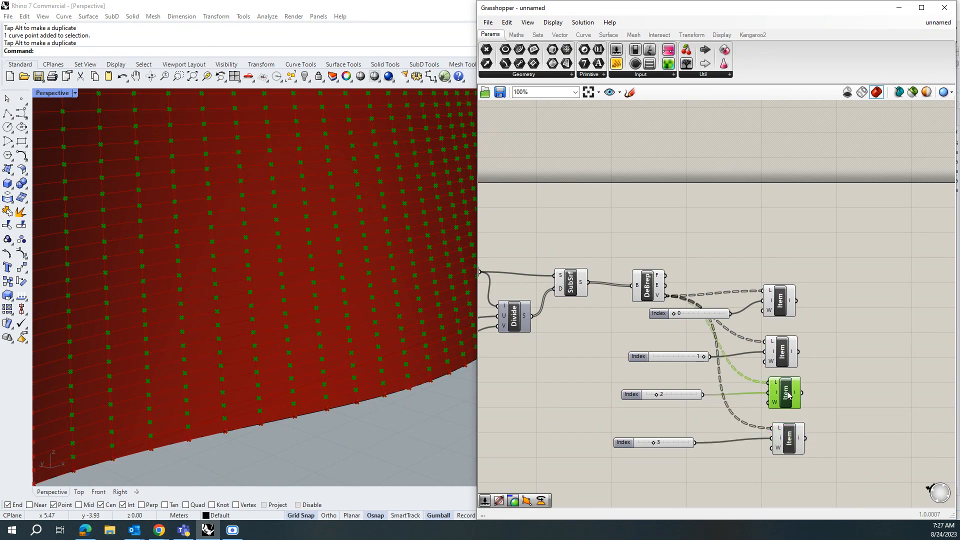
click(782, 356)
click(781, 314)
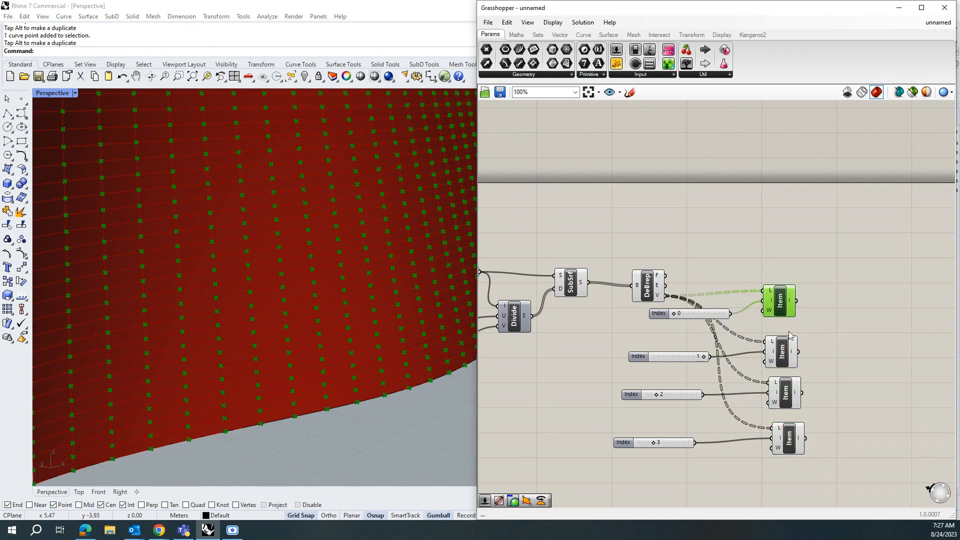
scroll(584, 327, down, 2)
scroll(842, 414, up, 1)
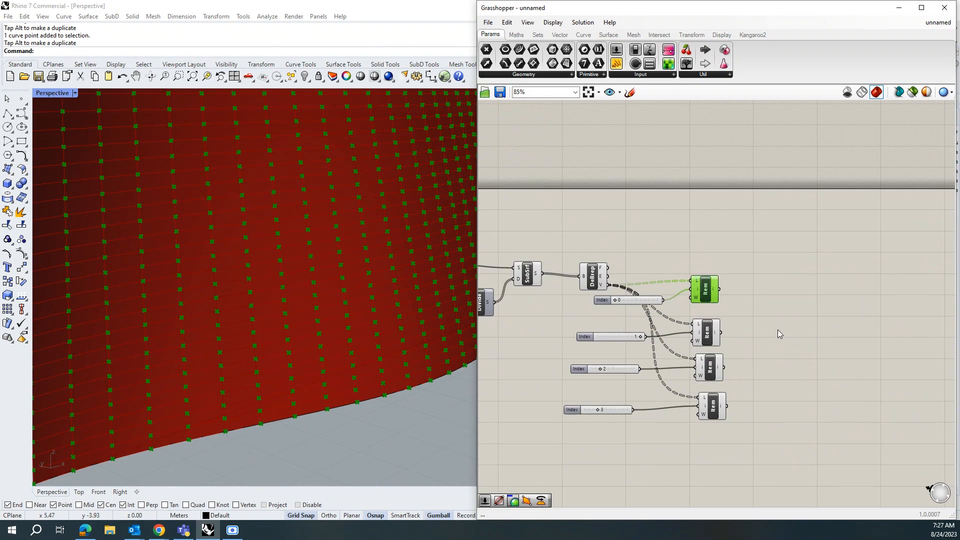
Step: Add a 4Point Surface component and connect the four List Item outputs to its A, B, C and D inputs
double_click(794, 325)
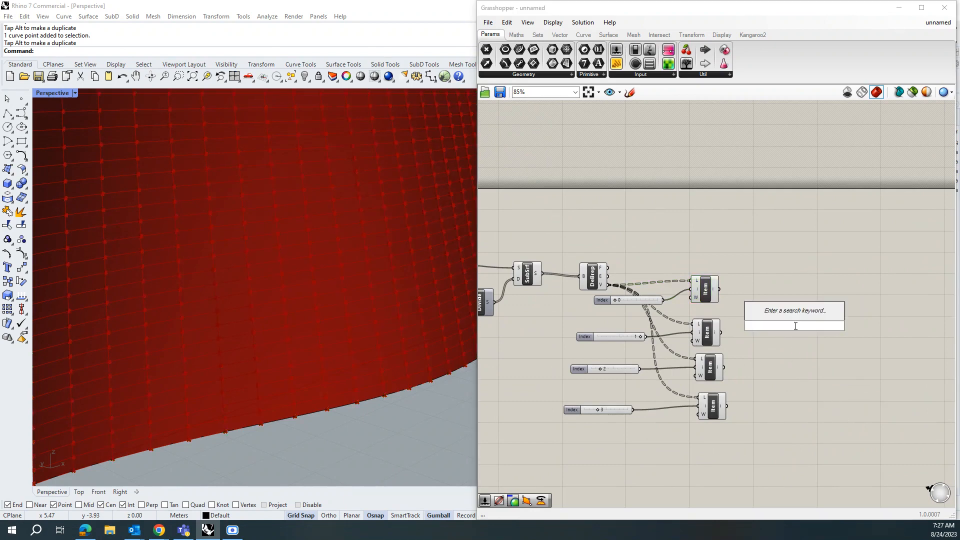
text(4po)
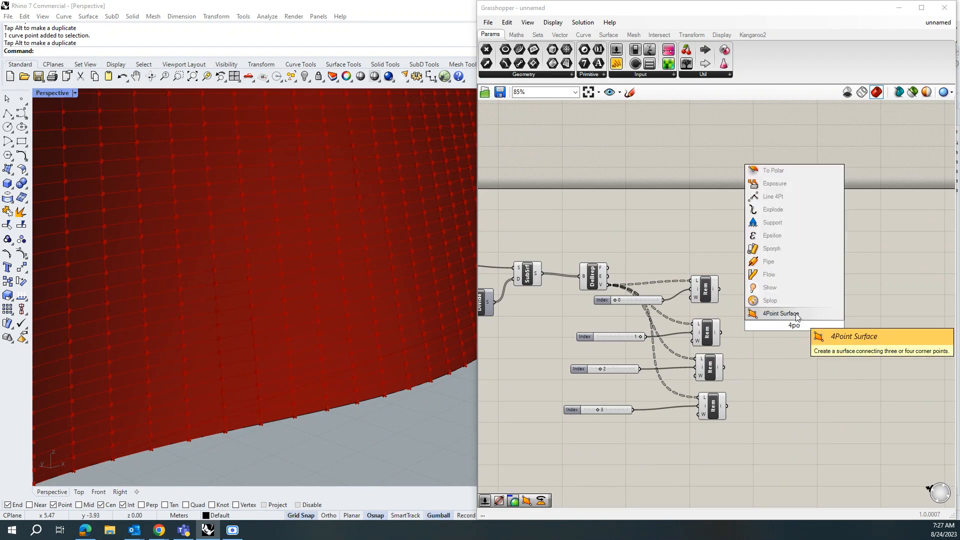
key(Return)
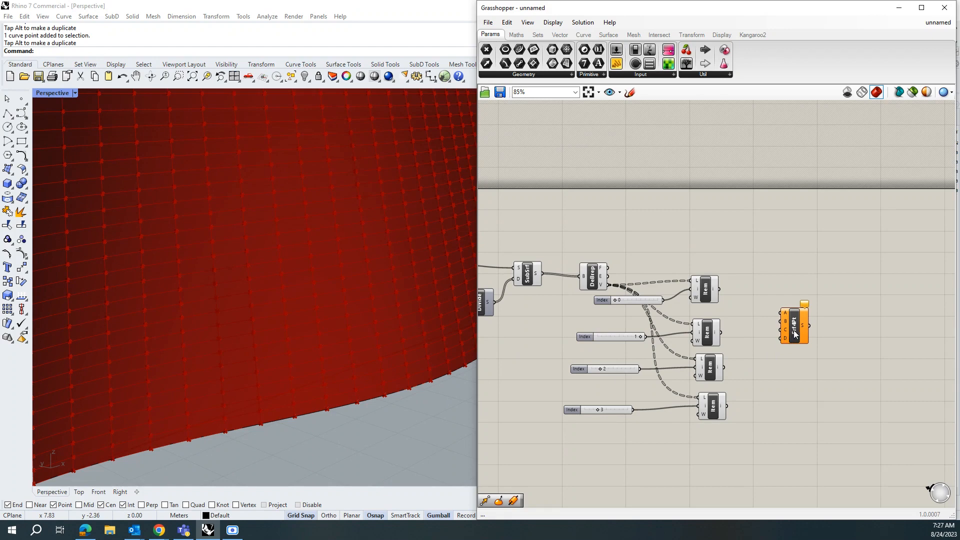
drag(797, 332, 810, 352)
drag(720, 289, 793, 333)
drag(721, 332, 794, 341)
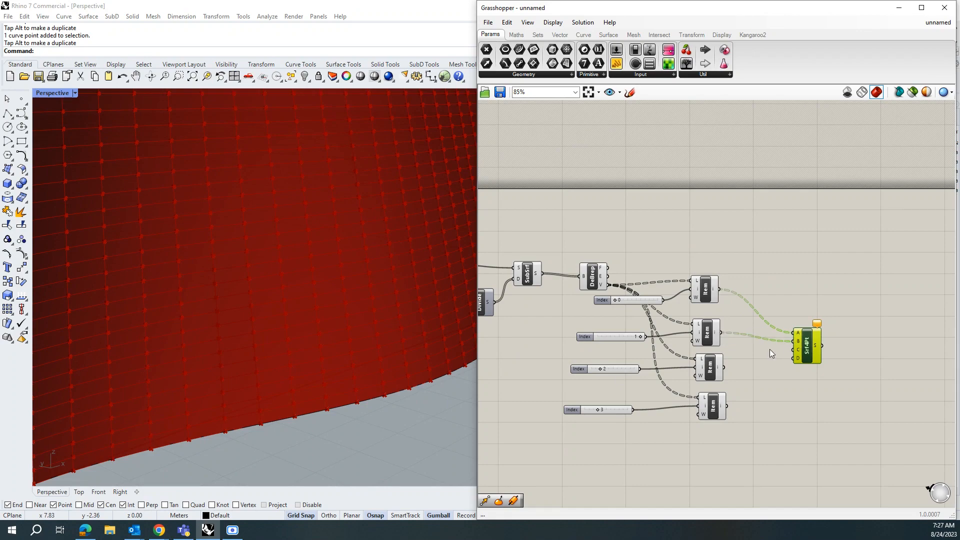
drag(721, 367, 795, 349)
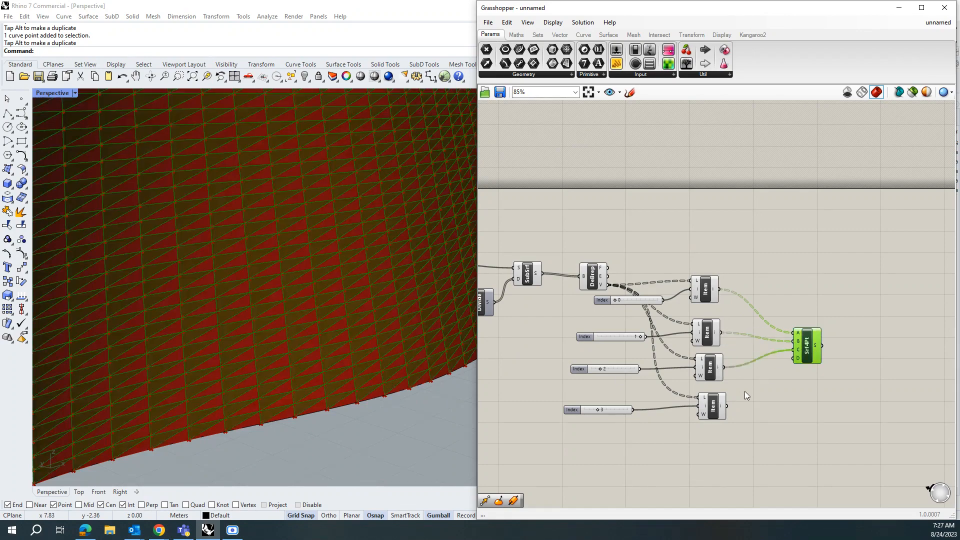
drag(728, 411, 800, 361)
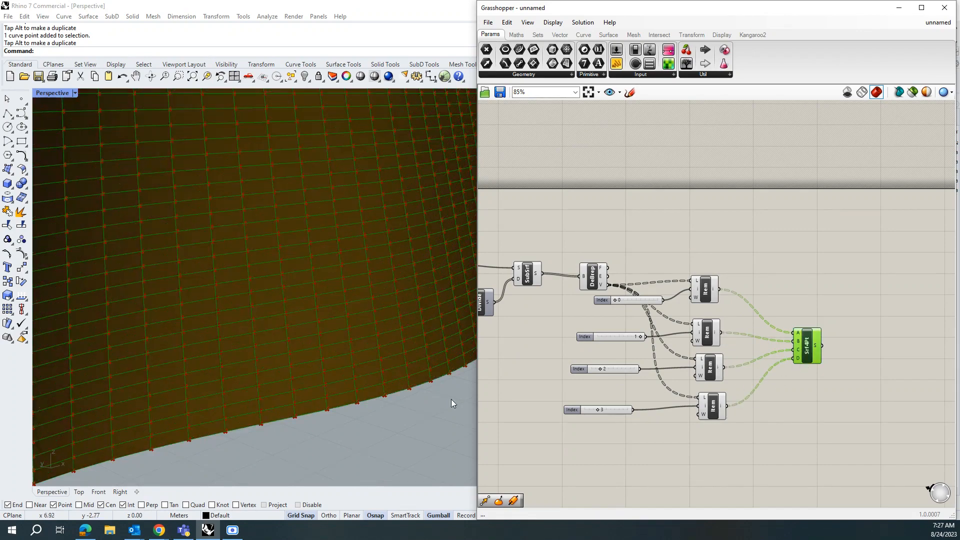
scroll(397, 390, down, 5)
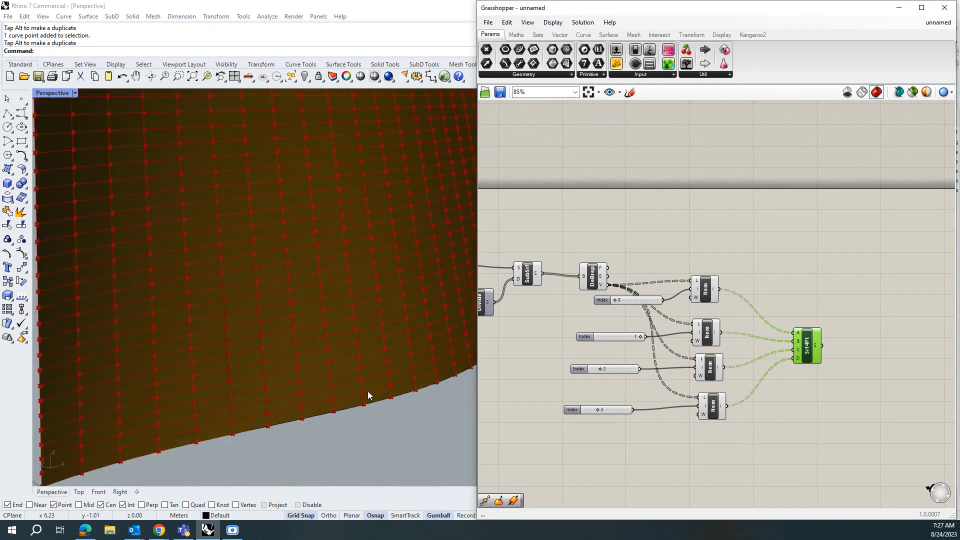
Step: Add an Evaluate Surface component and connect the original Srf surface parameter to its surface input
mouse_move(355, 319)
right_down()
mouse_move(242, 379)
mouse_move(387, 327)
mouse_move(190, 380)
mouse_move(376, 330)
right_up()
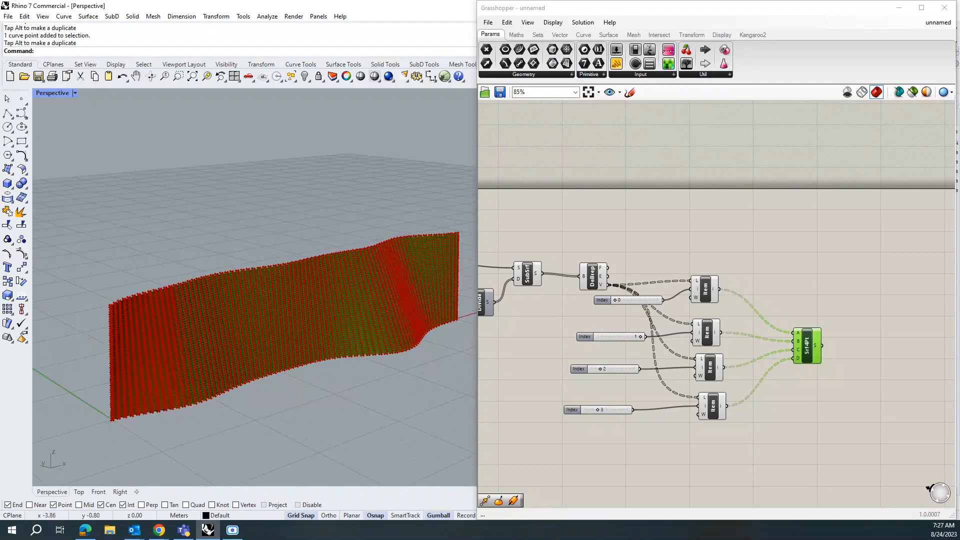
scroll(765, 335, down, 1)
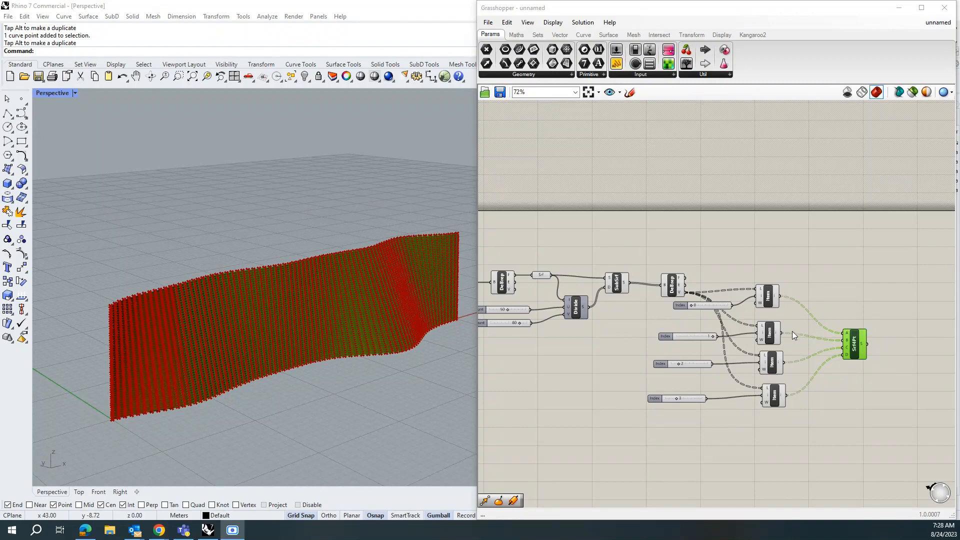
scroll(860, 333, up, 2)
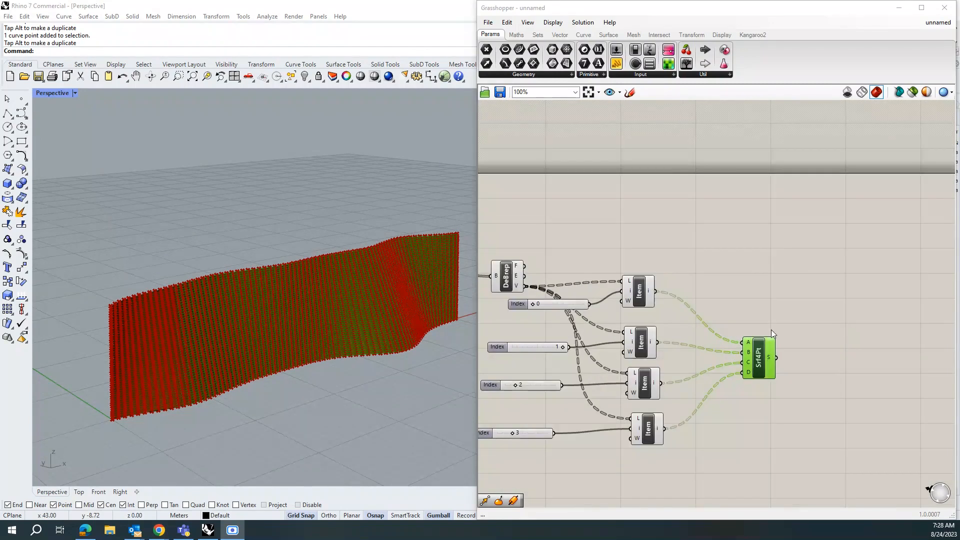
scroll(673, 354, down, 1)
scroll(795, 300, down, 1)
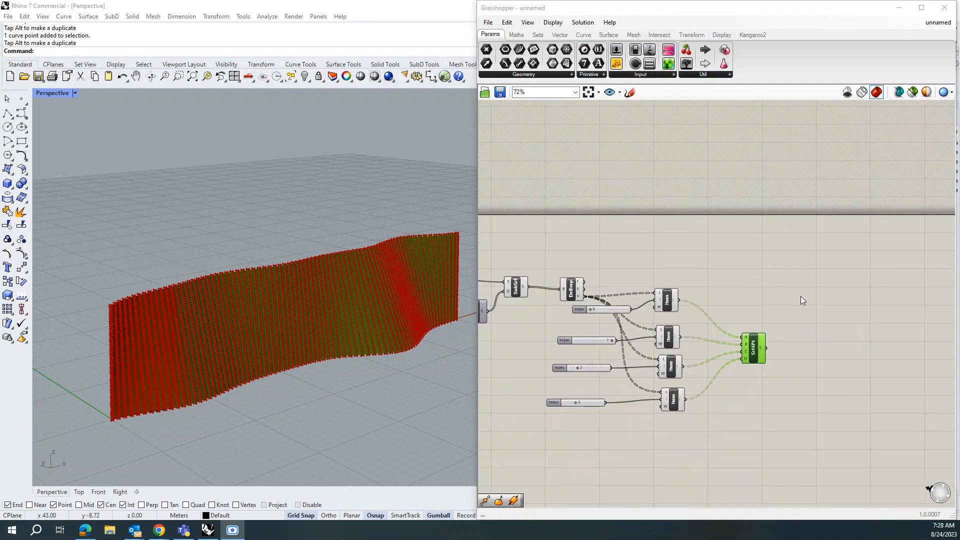
double_click(796, 281)
text(ev)
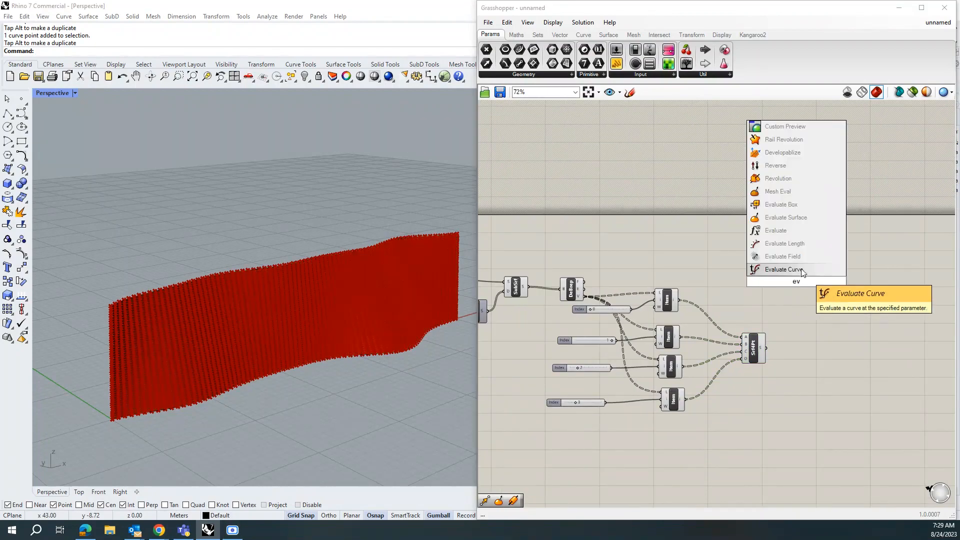
click(795, 217)
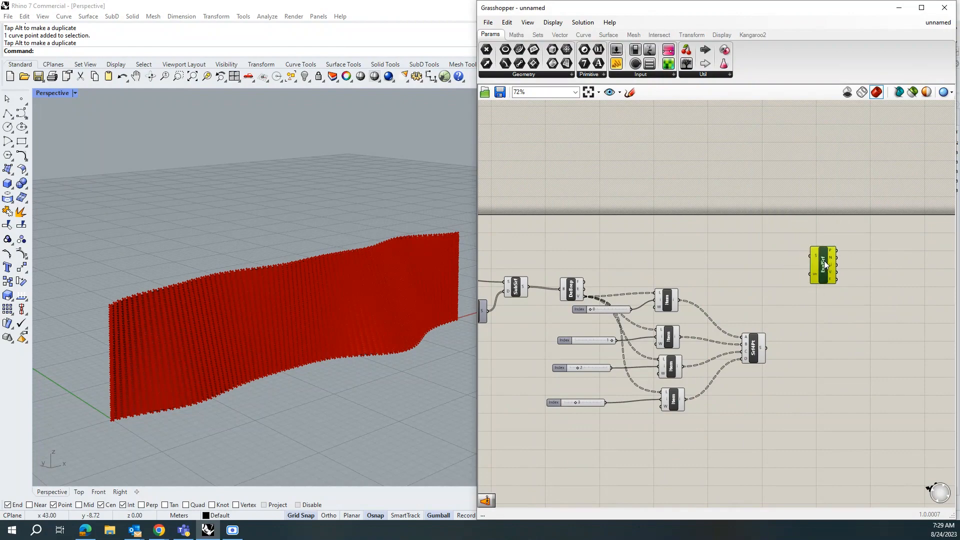
scroll(706, 260, down, 2)
scroll(568, 274, up, 2)
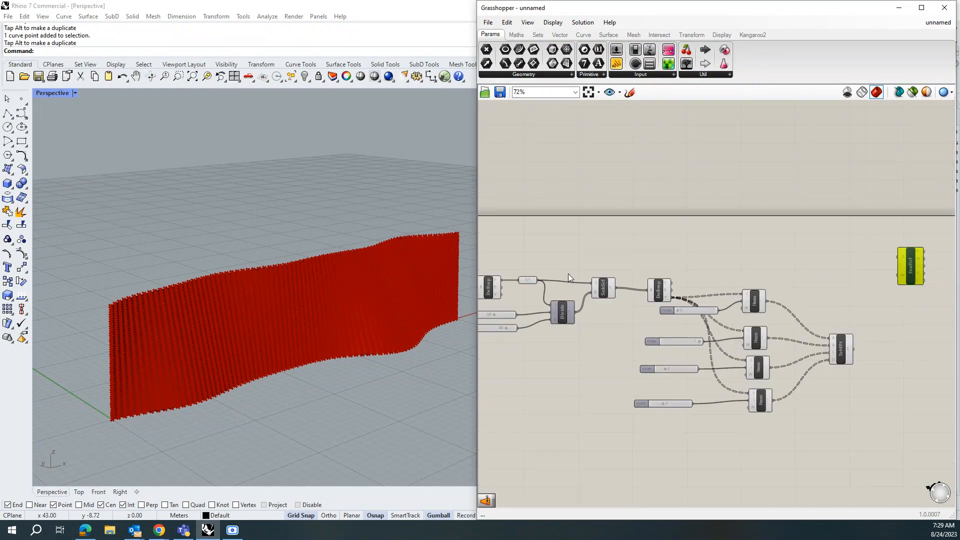
click(530, 279)
drag(537, 280, 898, 255)
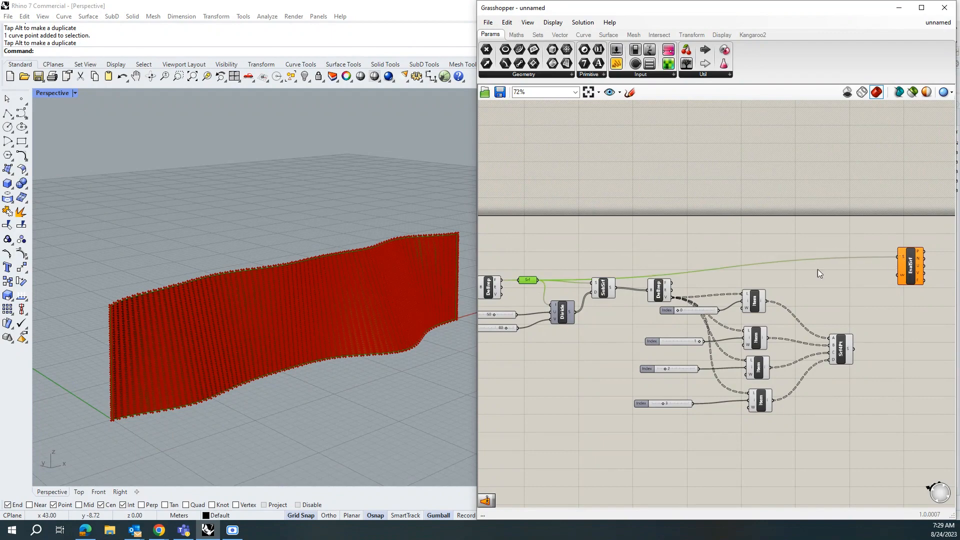
Step: Add a Surface Closest Point component placed beside the Evaluate Surface component
scroll(694, 293, down, 2)
scroll(892, 273, up, 2)
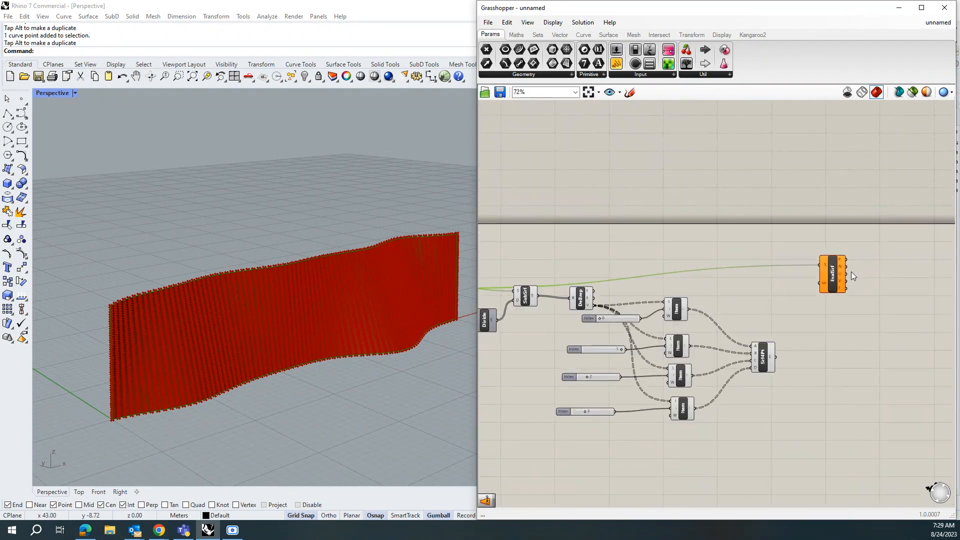
drag(832, 282, 871, 256)
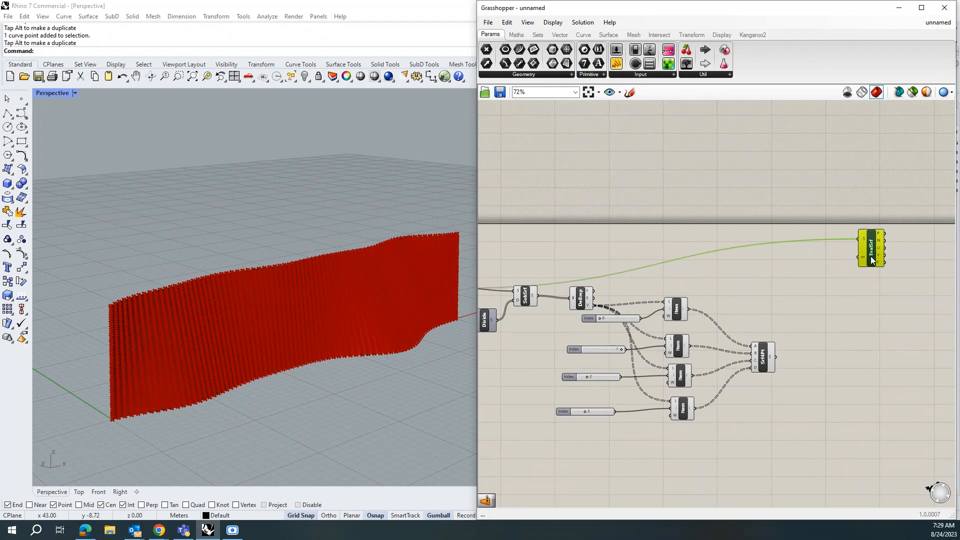
double_click(788, 280)
text(s)
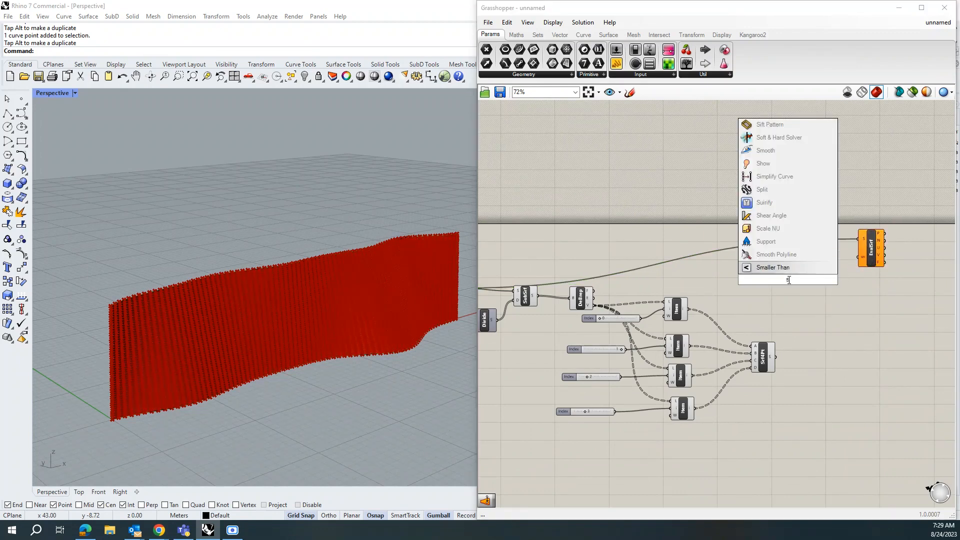
text(ur)
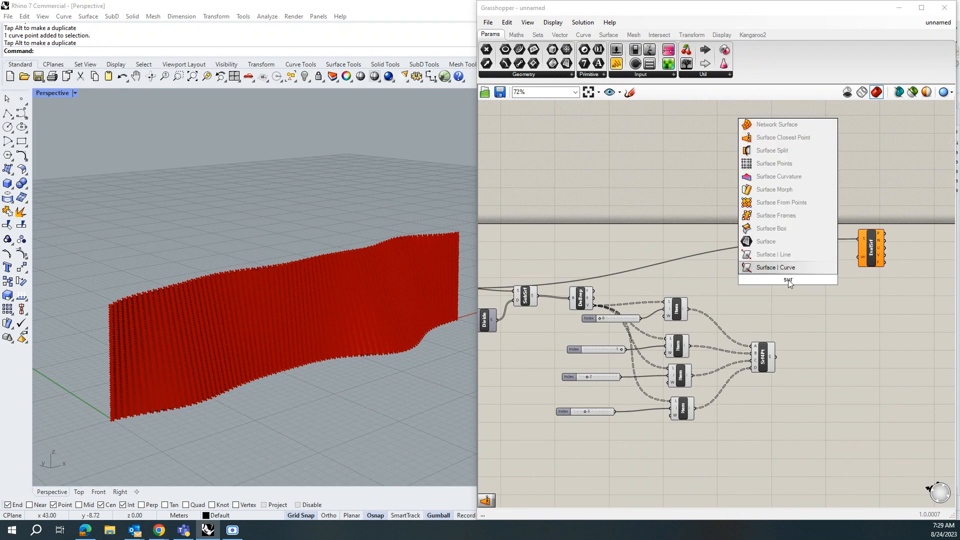
click(777, 139)
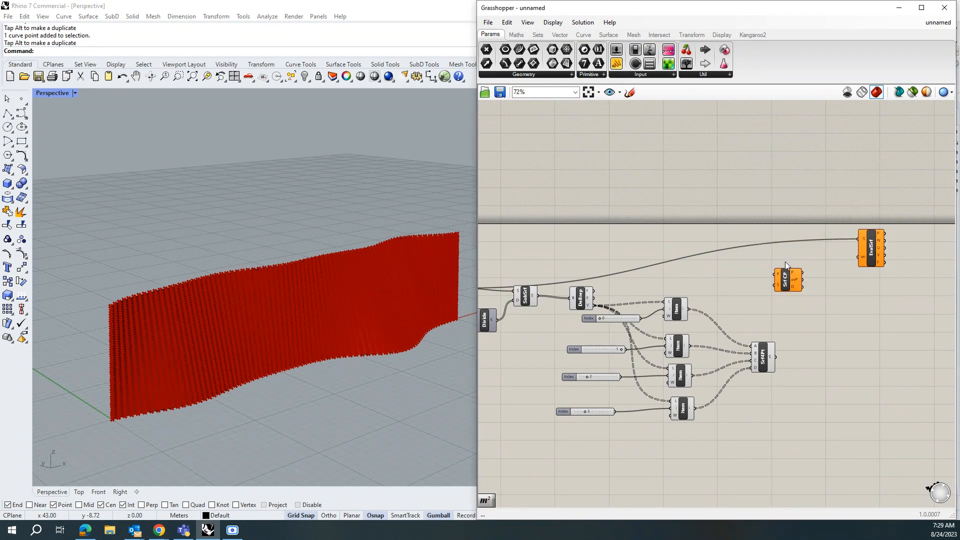
drag(788, 285, 799, 280)
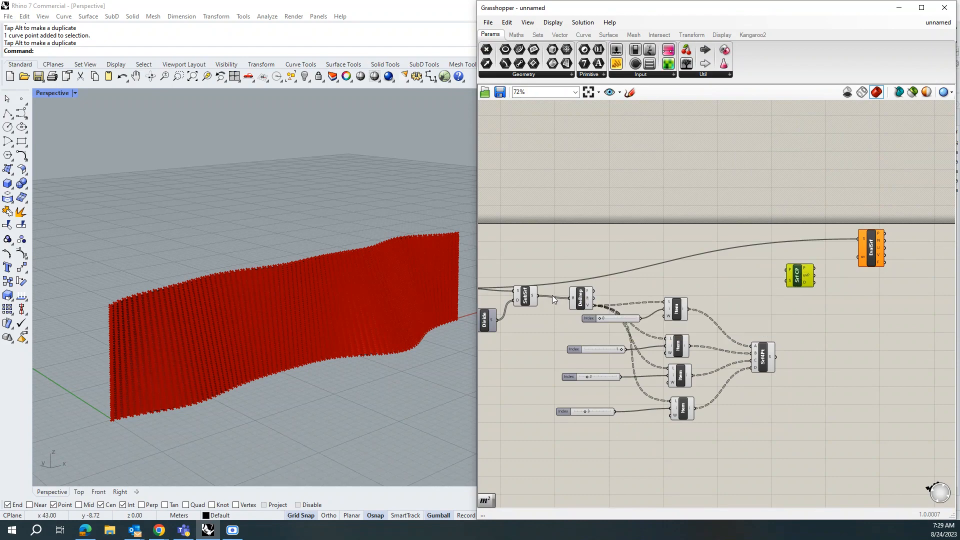
Step: Connect the Srf surface to Surface Closest Point's S input and its uvP output to Evaluate Surface's uv input
scroll(771, 262, down, 2)
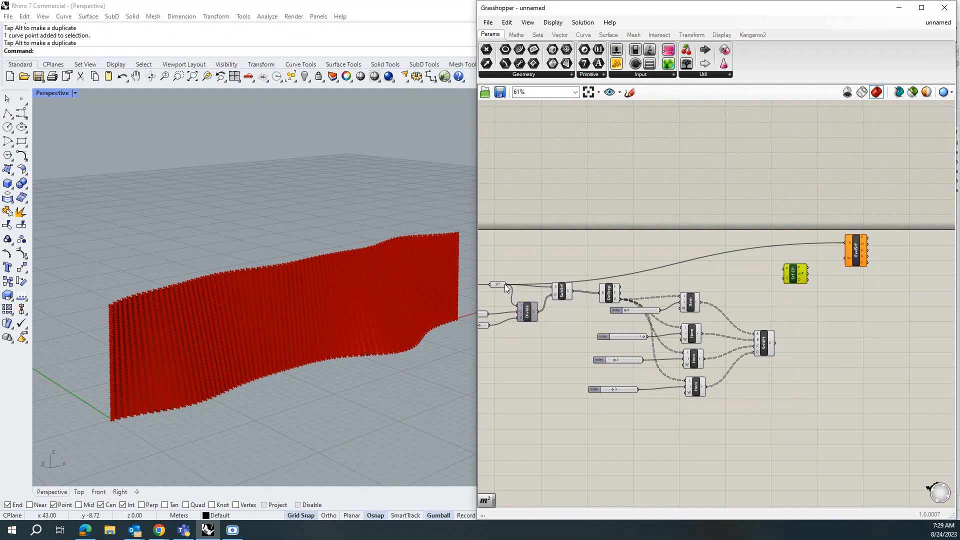
drag(506, 284, 787, 276)
scroll(820, 263, up, 3)
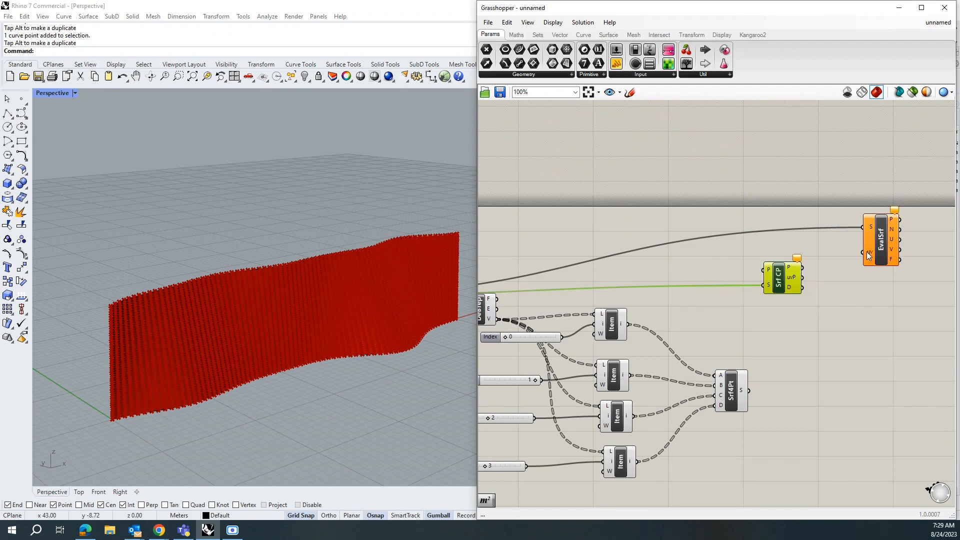
drag(803, 278, 861, 252)
click(885, 296)
click(881, 241)
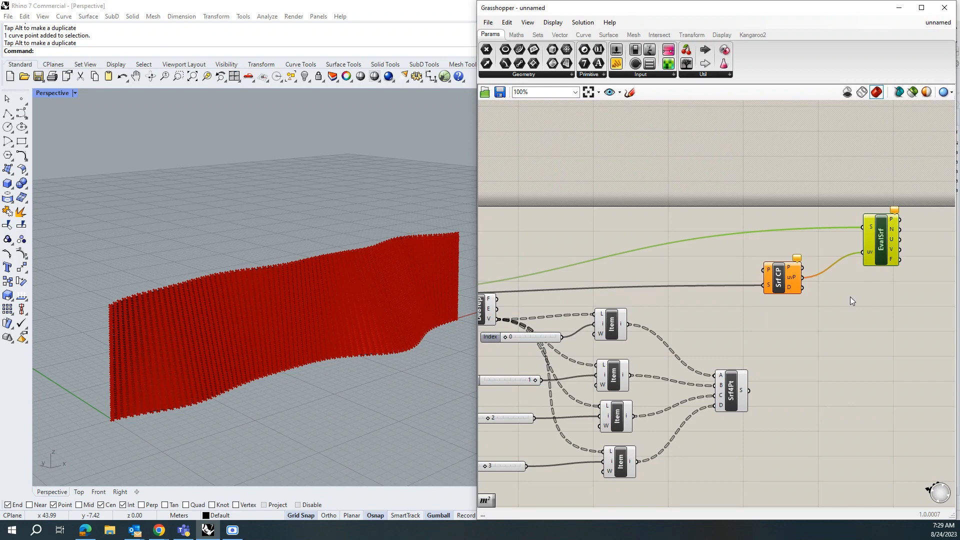
drag(778, 283, 786, 284)
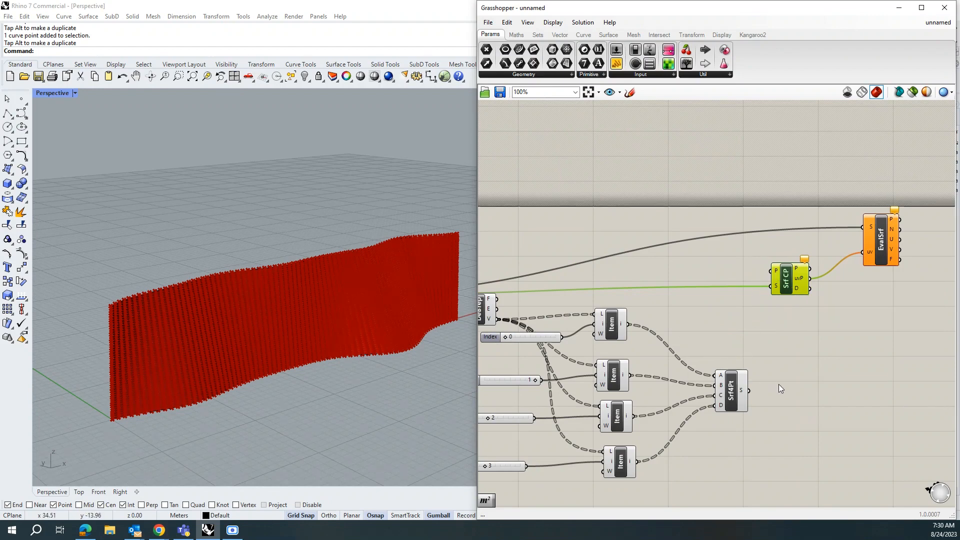
Step: Add an Area component fed by the 4Point Surface output and connect its centroid to Surface Closest Point's P input
double_click(799, 400)
text(area)
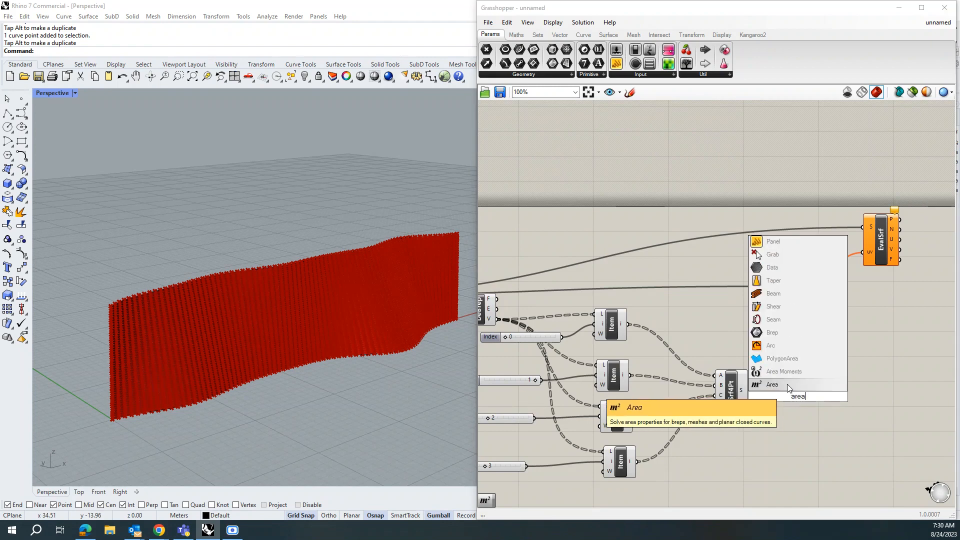
click(787, 384)
drag(796, 404, 781, 385)
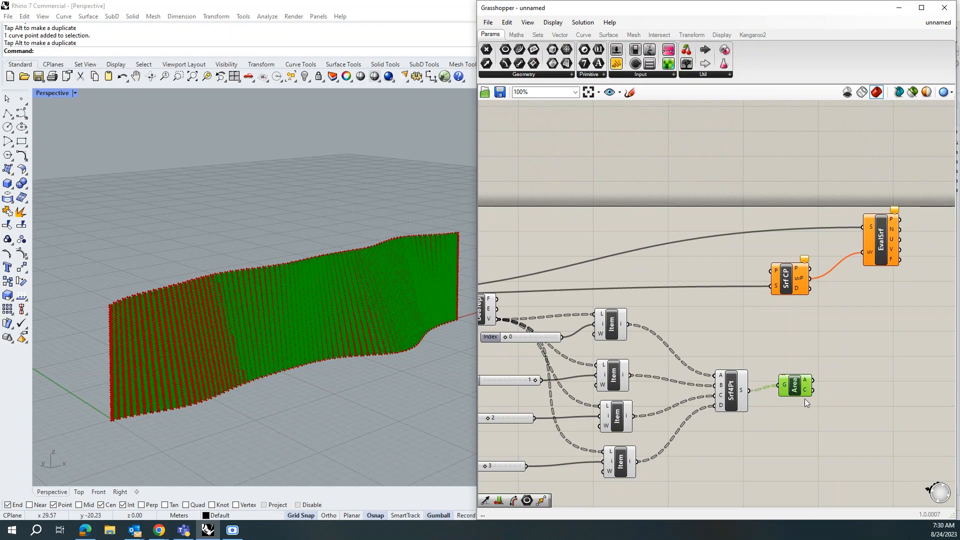
scroll(104, 425, up, 5)
scroll(118, 410, up, 3)
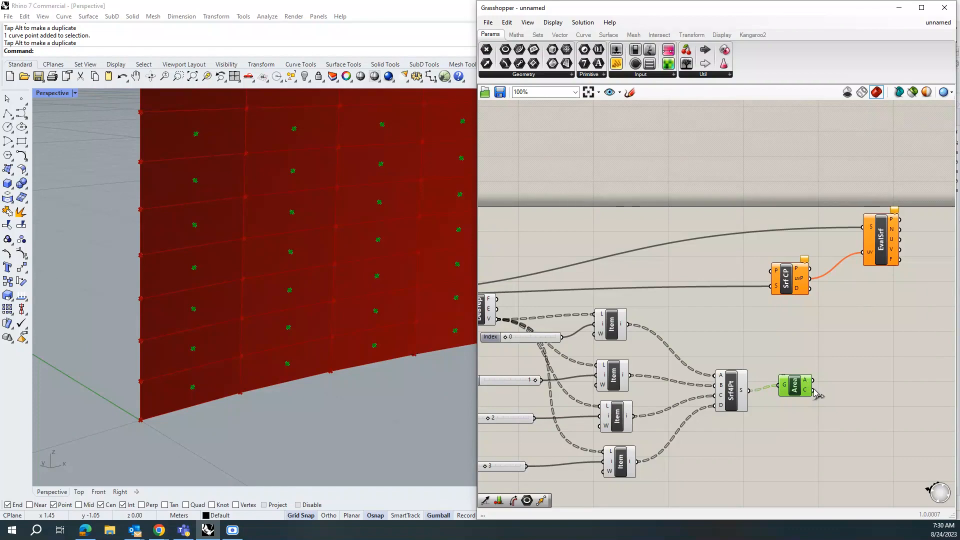
drag(815, 394, 774, 276)
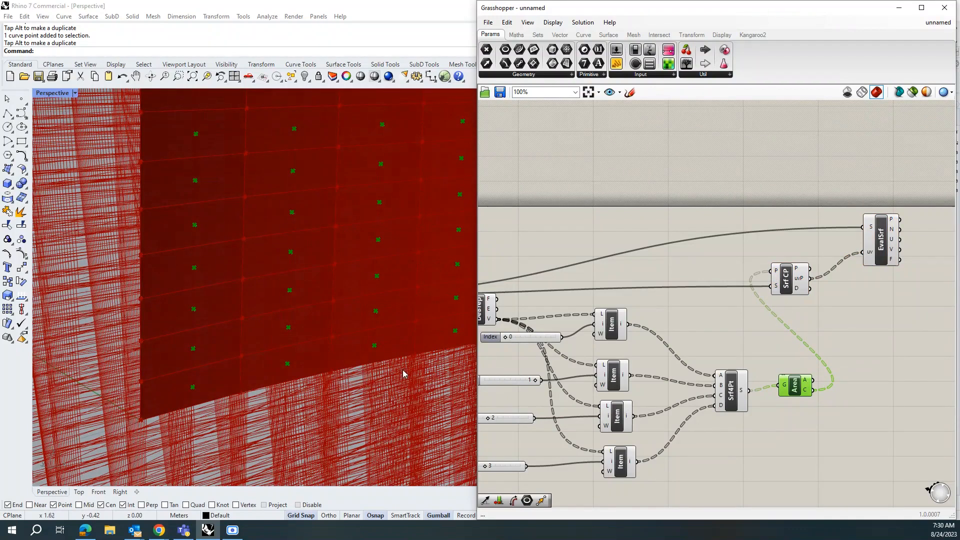
Step: Zoom and orbit the viewport to inspect the panel centroids evaluated on the surface
scroll(401, 342, down, 12)
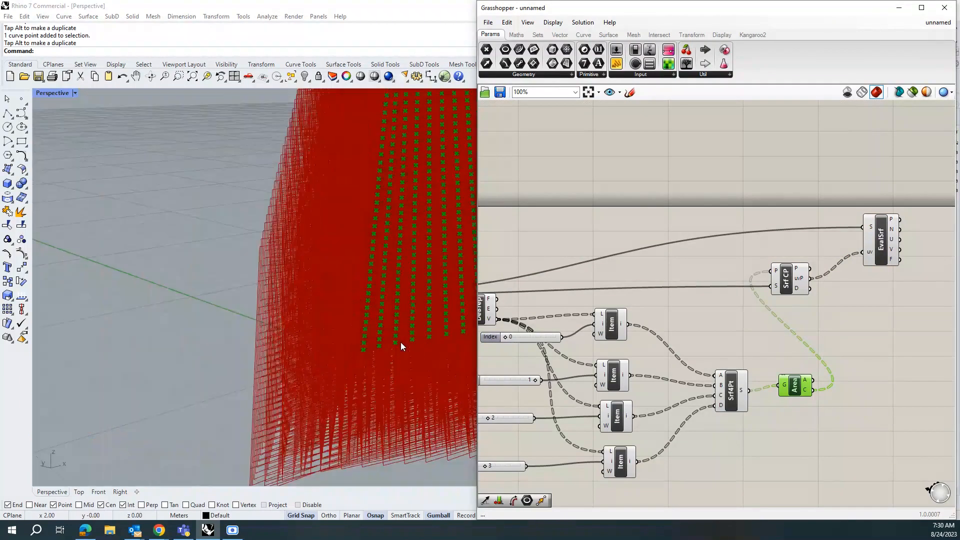
scroll(268, 338, down, 5)
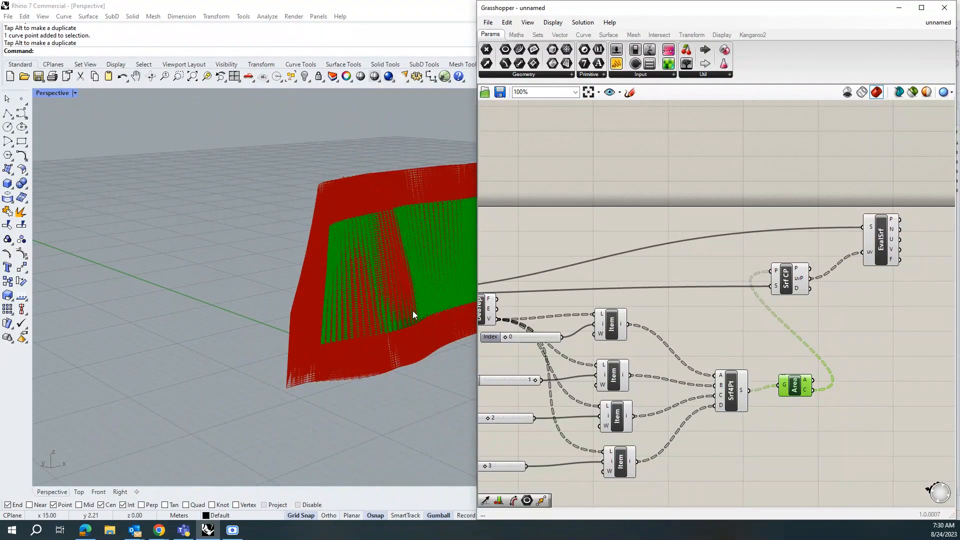
scroll(298, 314, up, 2)
scroll(382, 301, up, 1)
scroll(382, 302, up, 6)
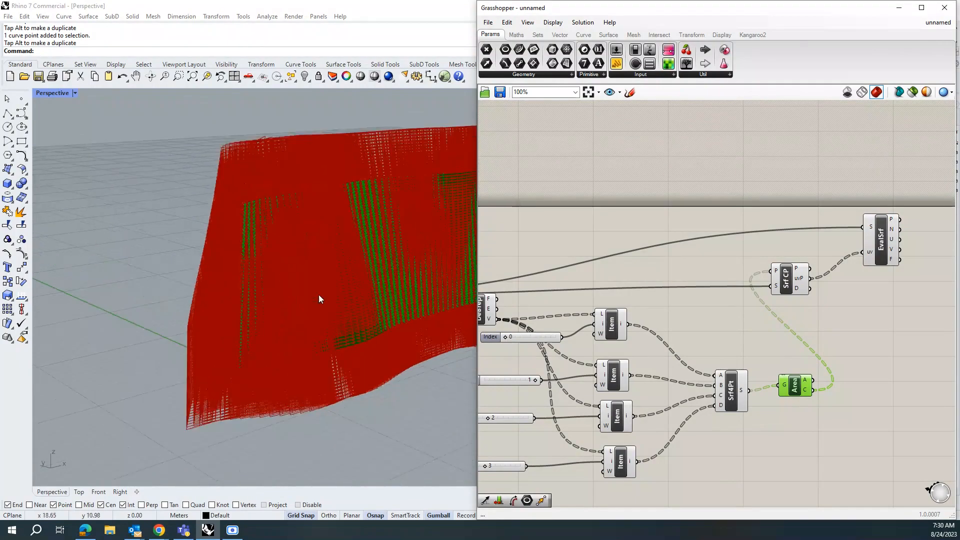
right_drag(273, 315, 260, 403)
scroll(269, 383, up, 3)
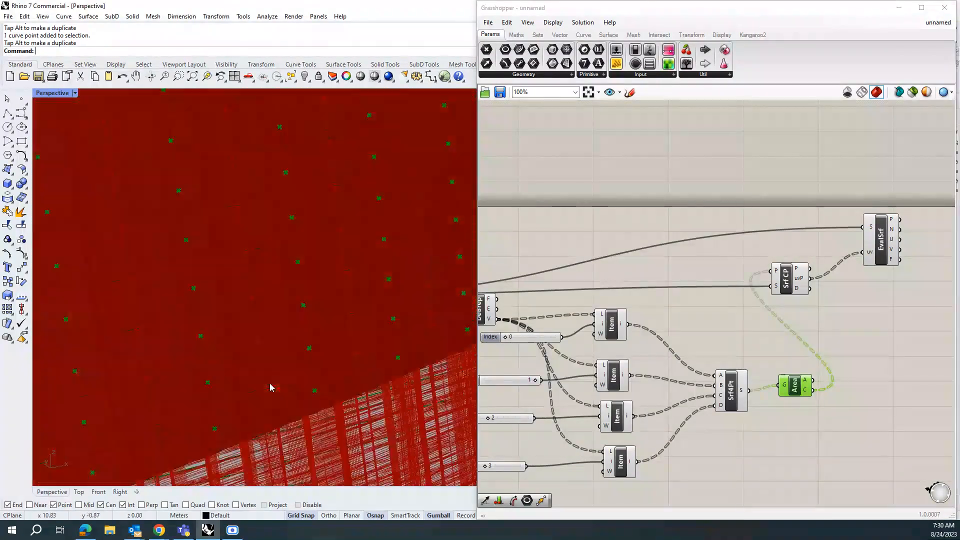
Step: Zoom the viewport and canvas to inspect the centroid points evaluated on the panelled surface
scroll(269, 383, down, 2)
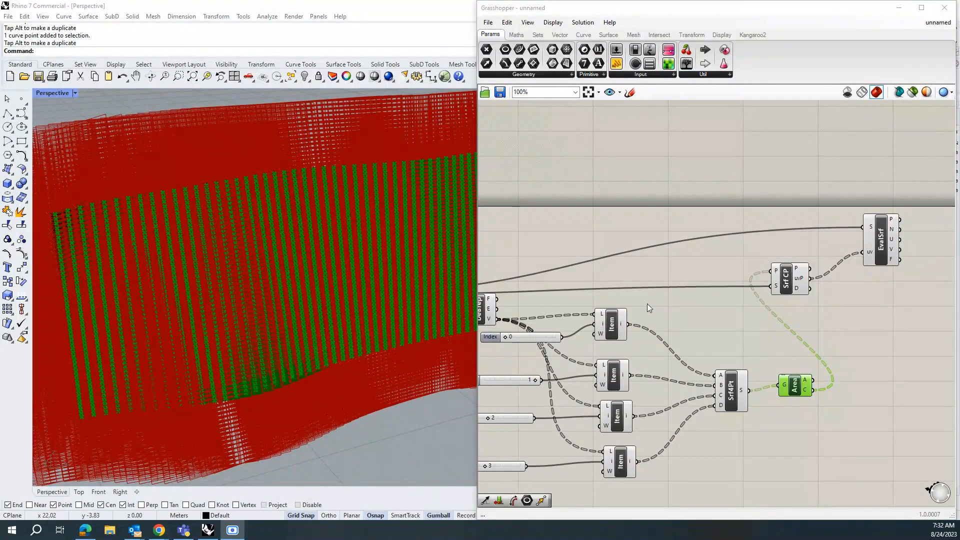
scroll(647, 307, down, 2)
scroll(876, 274, up, 2)
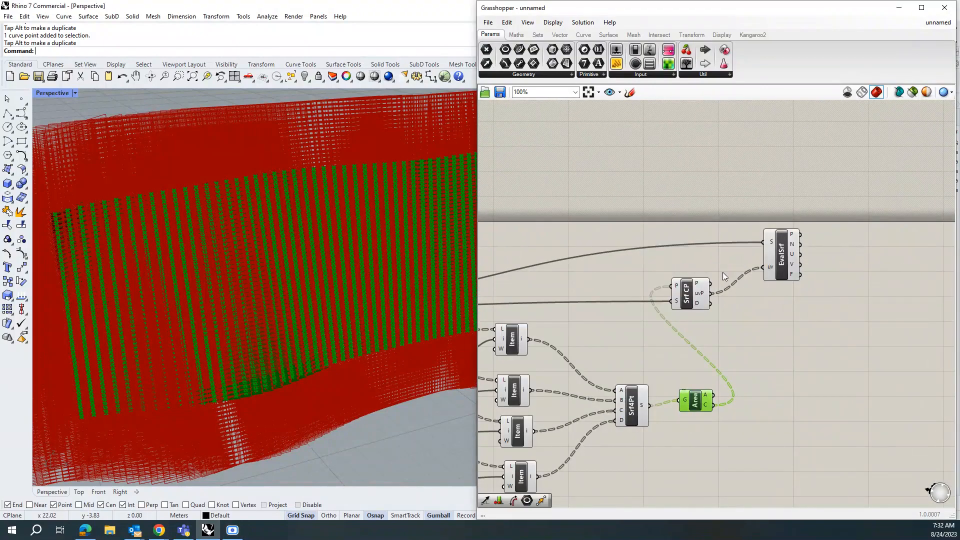
drag(810, 316, 694, 253)
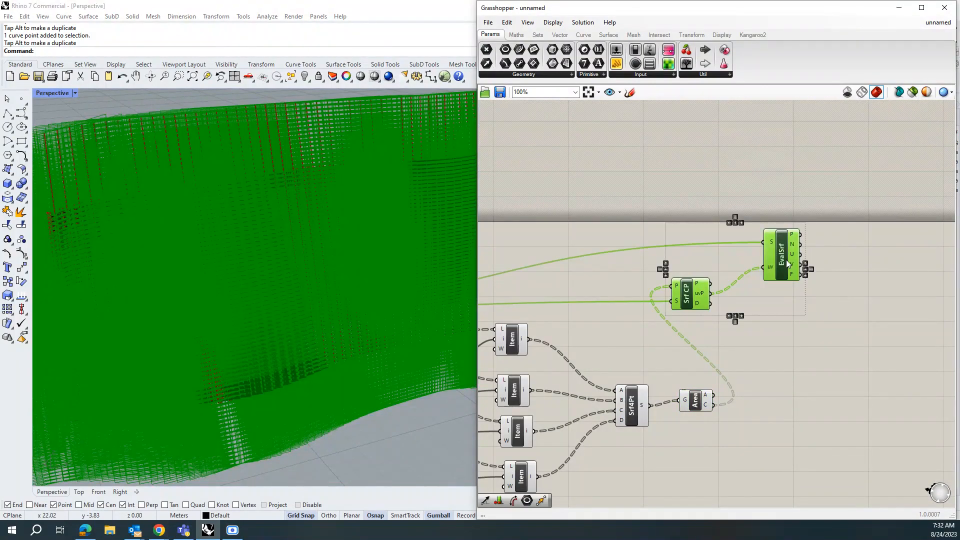
middle_click(786, 259)
click(819, 227)
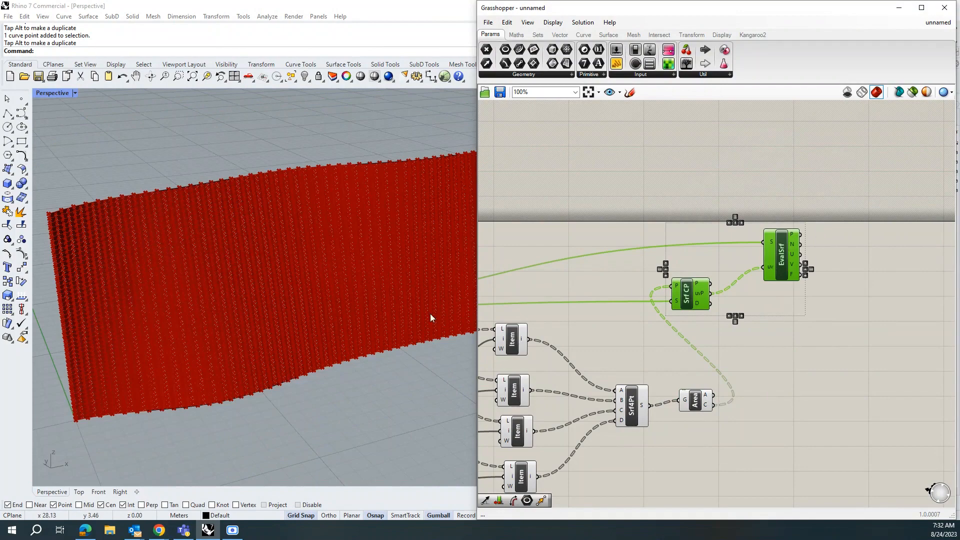
scroll(125, 398, up, 4)
scroll(256, 385, down, 5)
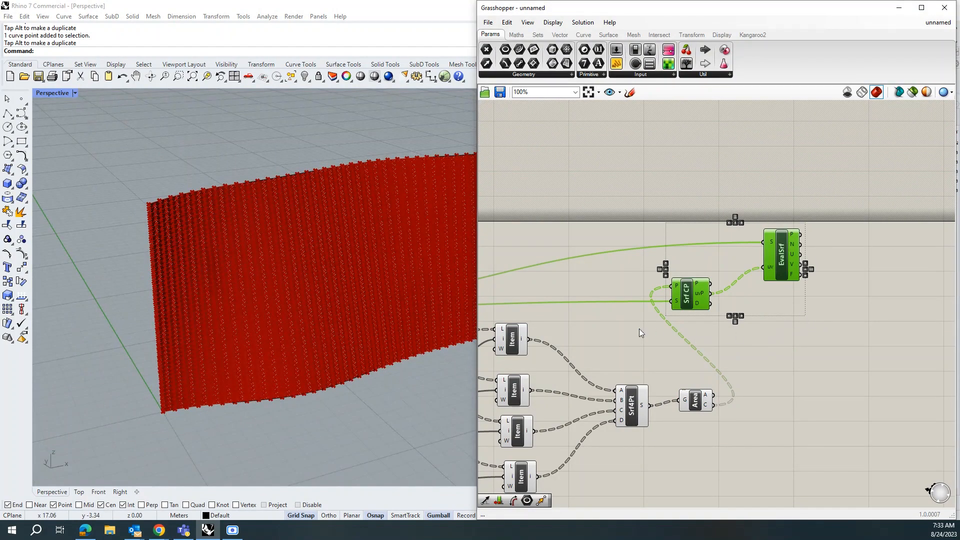
scroll(639, 328, down, 2)
scroll(821, 284, up, 2)
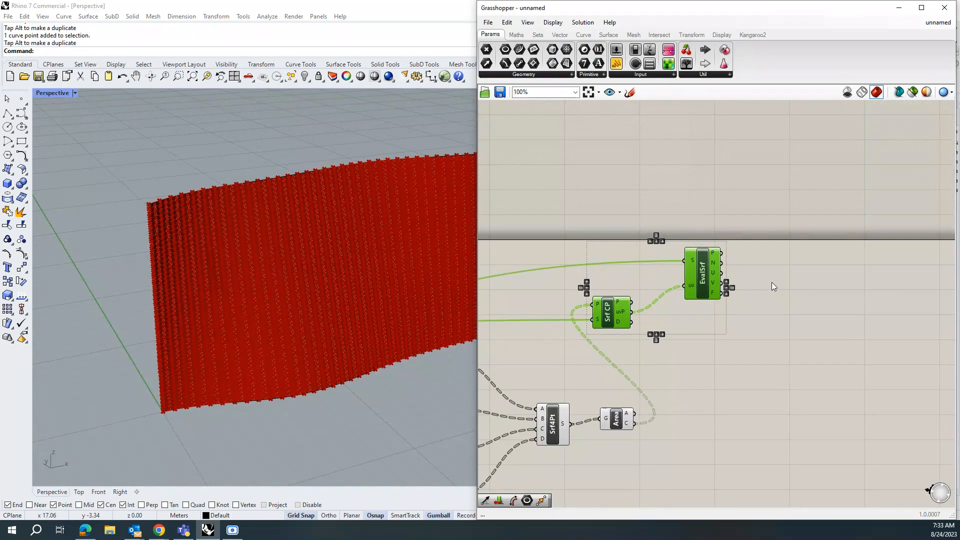
scroll(703, 264, up, 3)
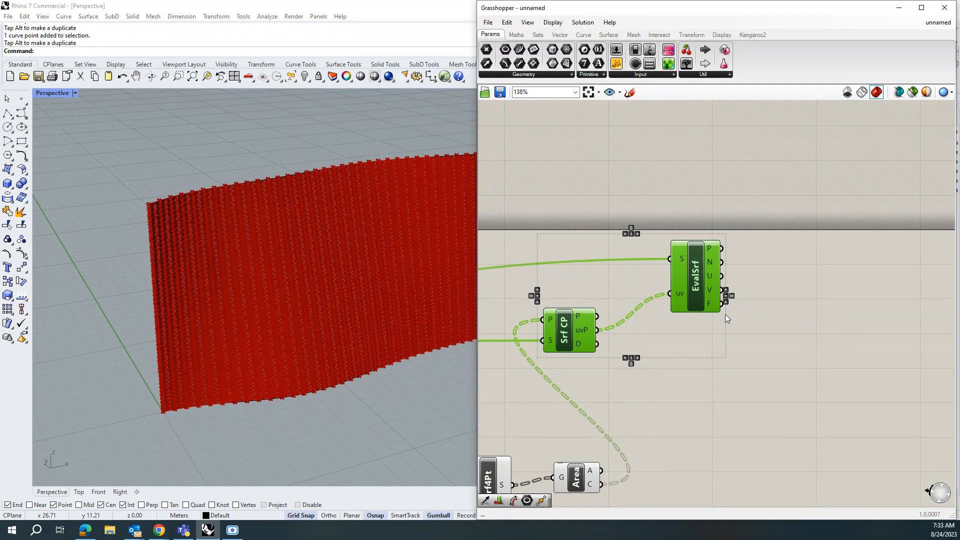
click(232, 530)
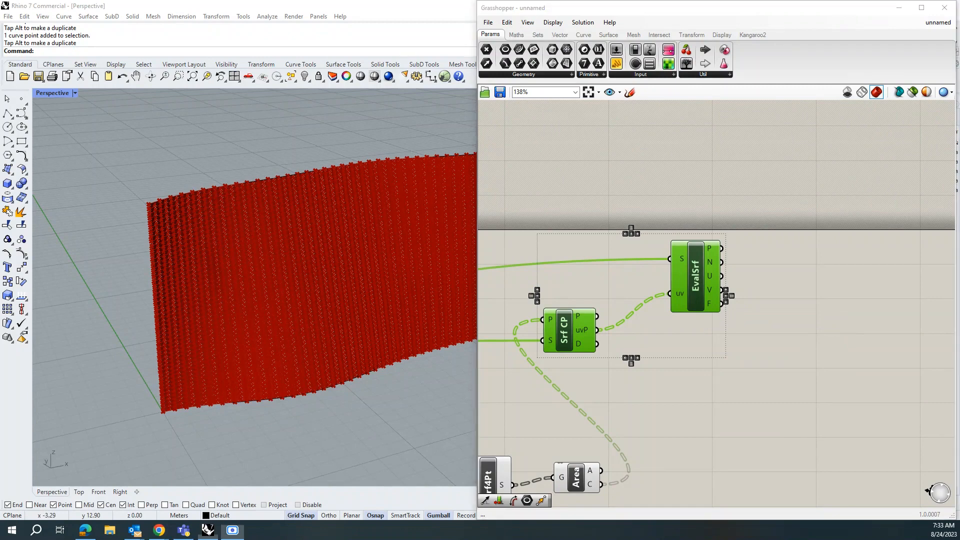
Step: Add a Circle CNR component, feeding the Area centroid into its C input and Evaluate Surface's normal into N
double_click(800, 276)
text(c)
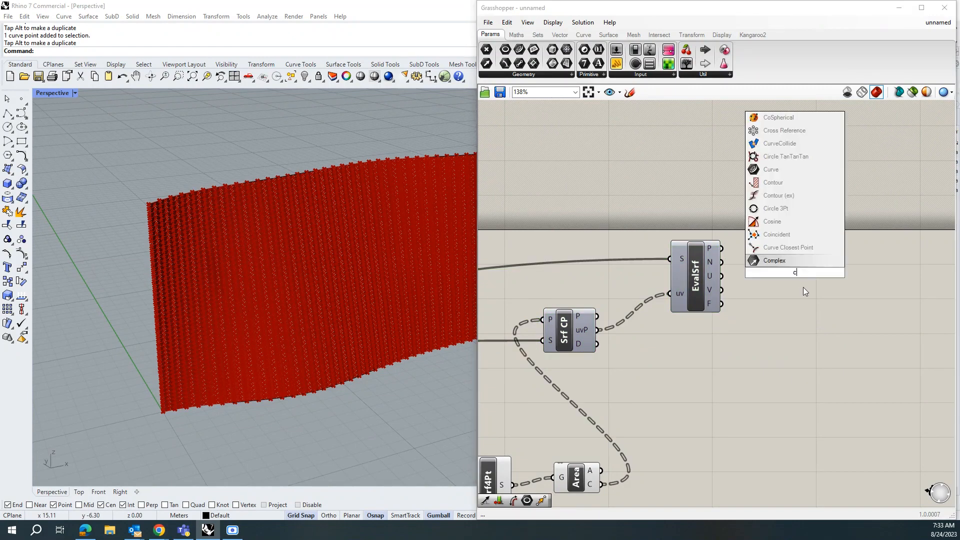
text(irc)
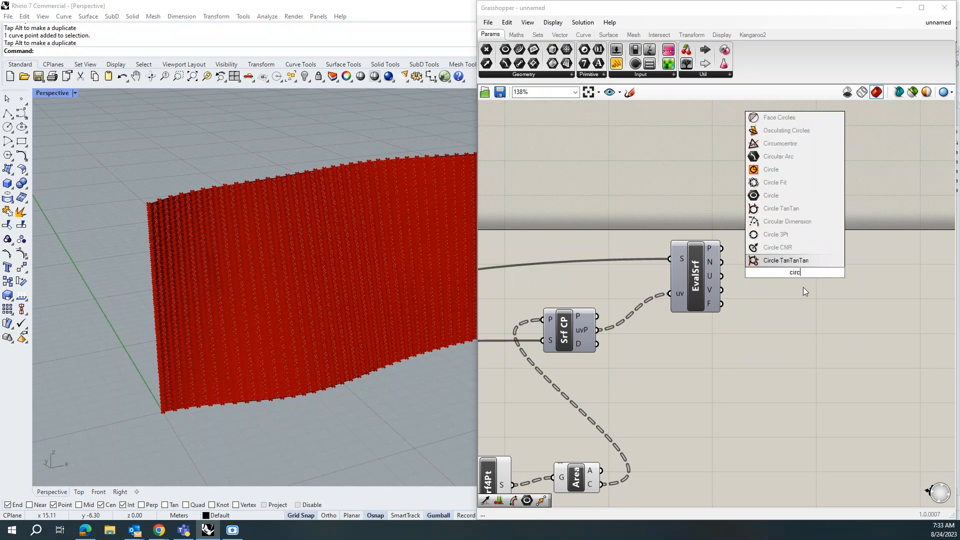
click(799, 248)
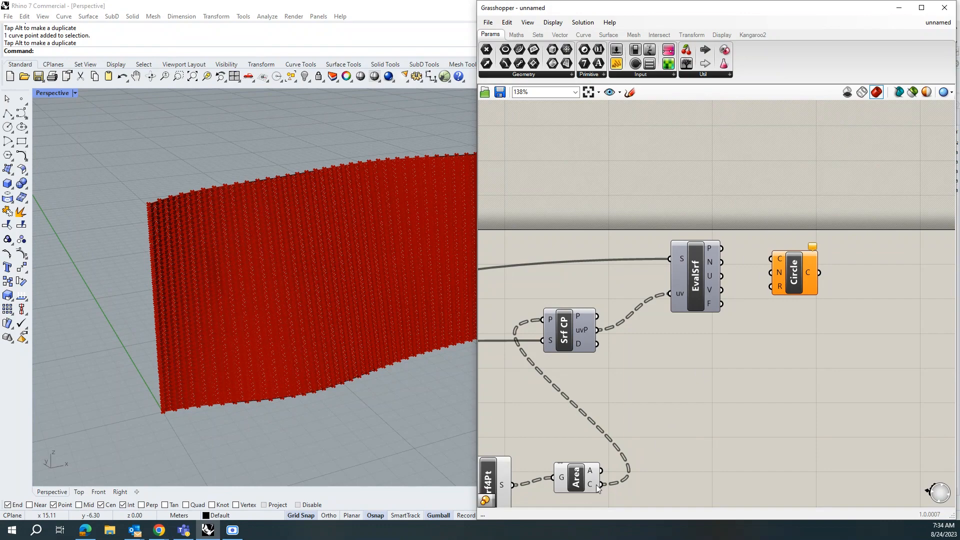
drag(606, 486, 830, 311)
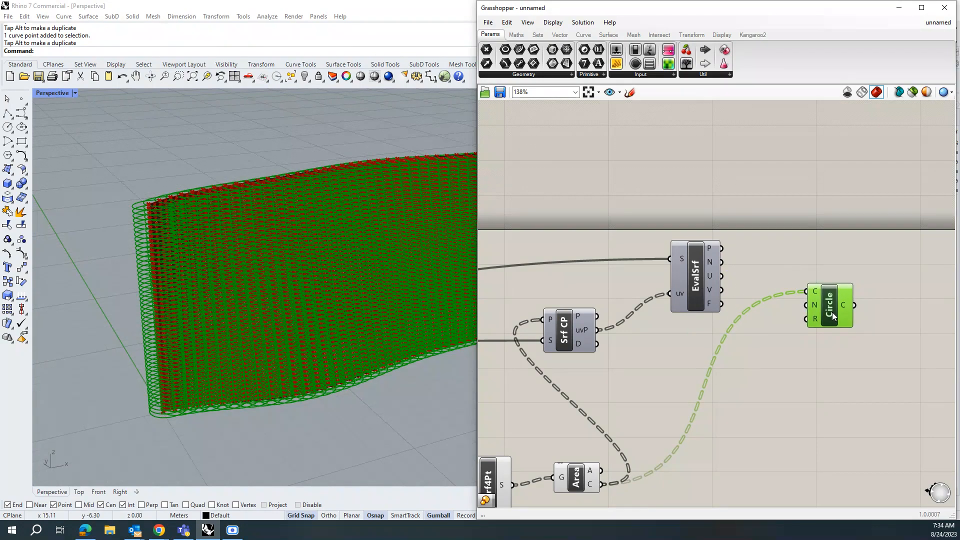
mouse_move(712, 264)
drag(723, 265, 805, 305)
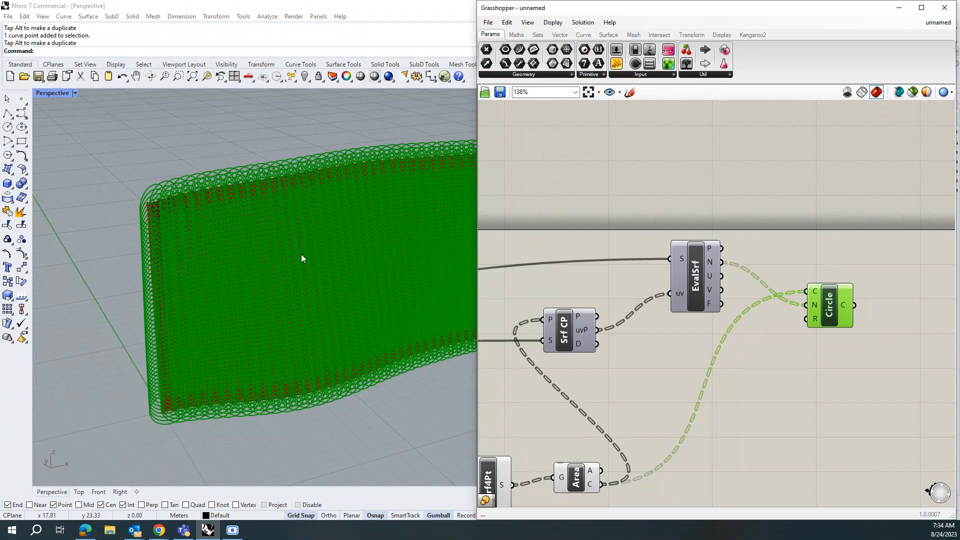
Step: Add a Scale component and connect the circles to its geometry input and the panel centroids to its center input
scroll(598, 325, down, 1)
scroll(598, 330, down, 1)
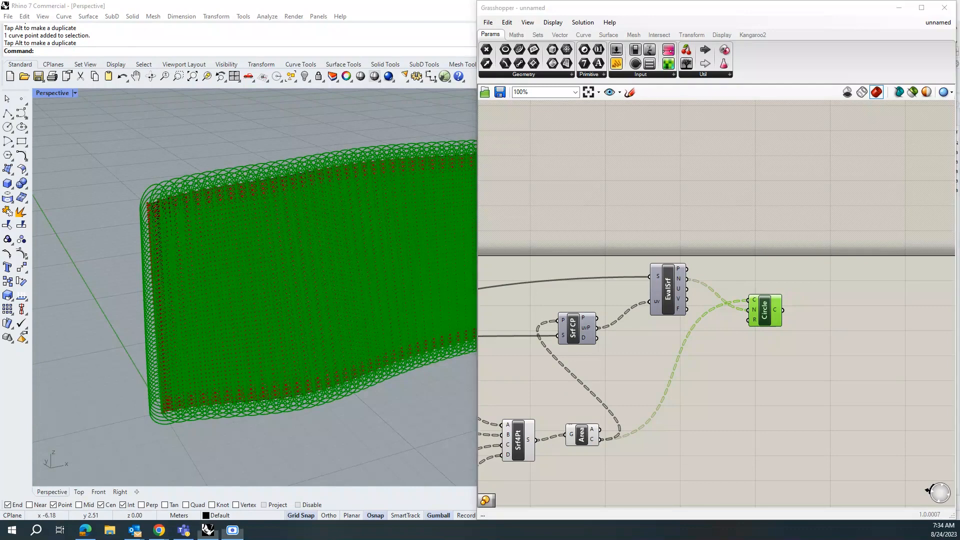
double_click(834, 298)
text(sca)
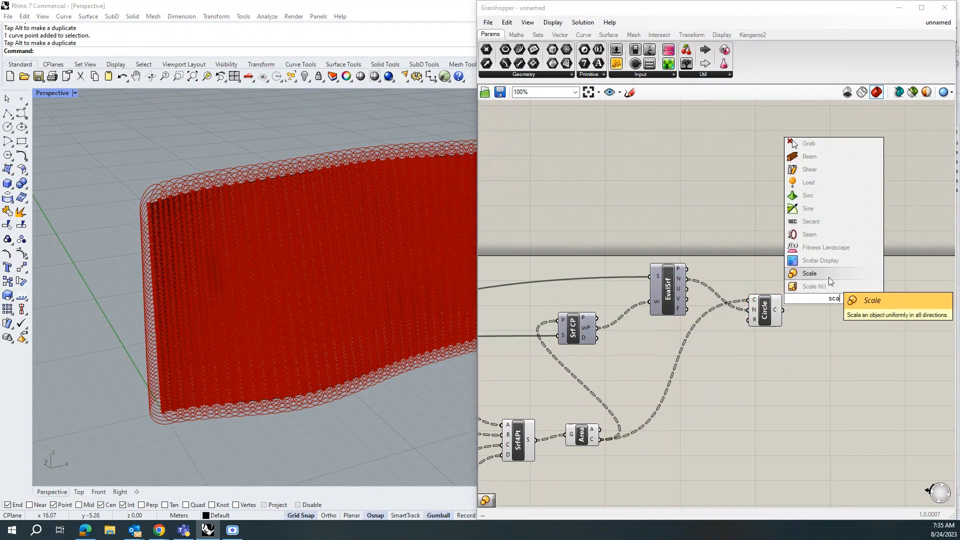
click(829, 274)
drag(842, 309, 854, 324)
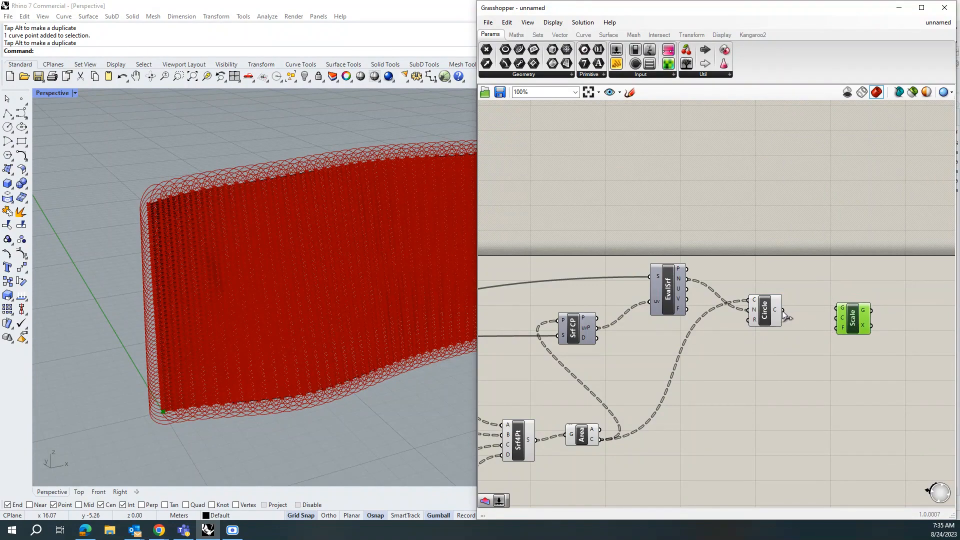
drag(783, 310, 832, 308)
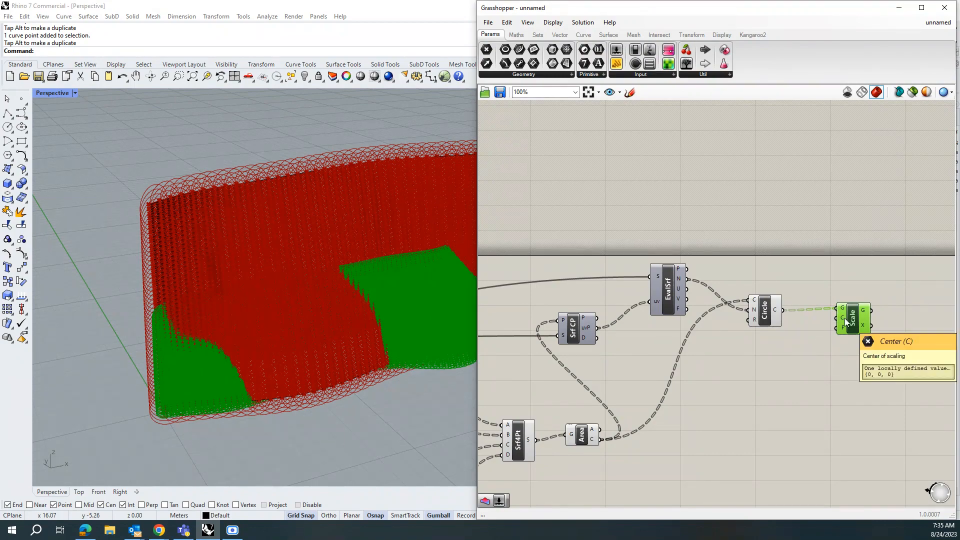
drag(603, 445, 839, 317)
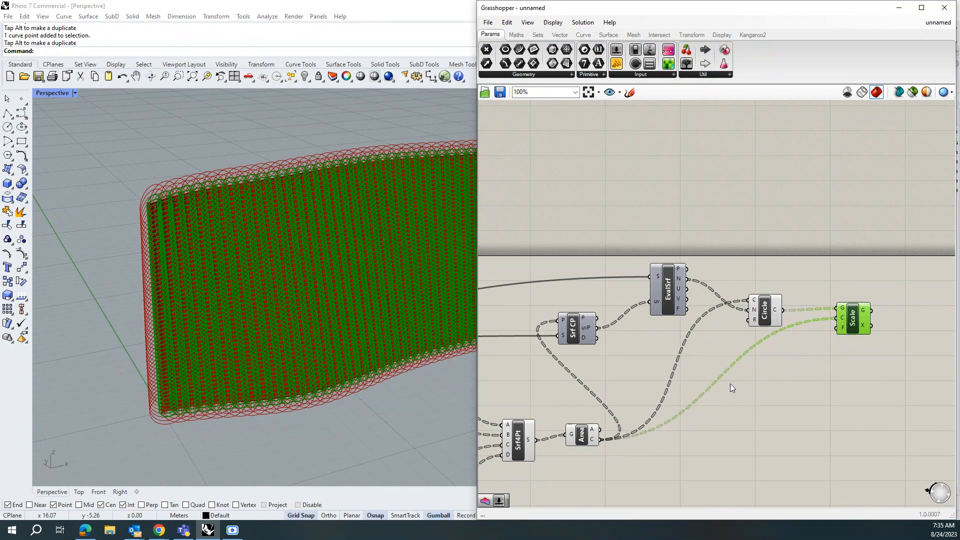
Step: Add a Curvature component above the definition and connect the lofted surface to its C input
scroll(175, 395, up, 4)
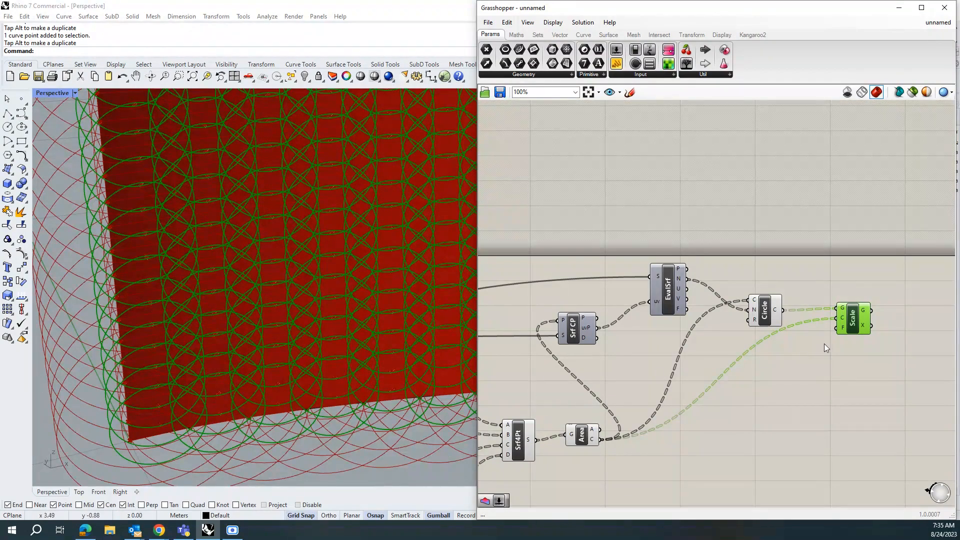
mouse_move(842, 328)
scroll(305, 321, down, 4)
scroll(328, 308, up, 3)
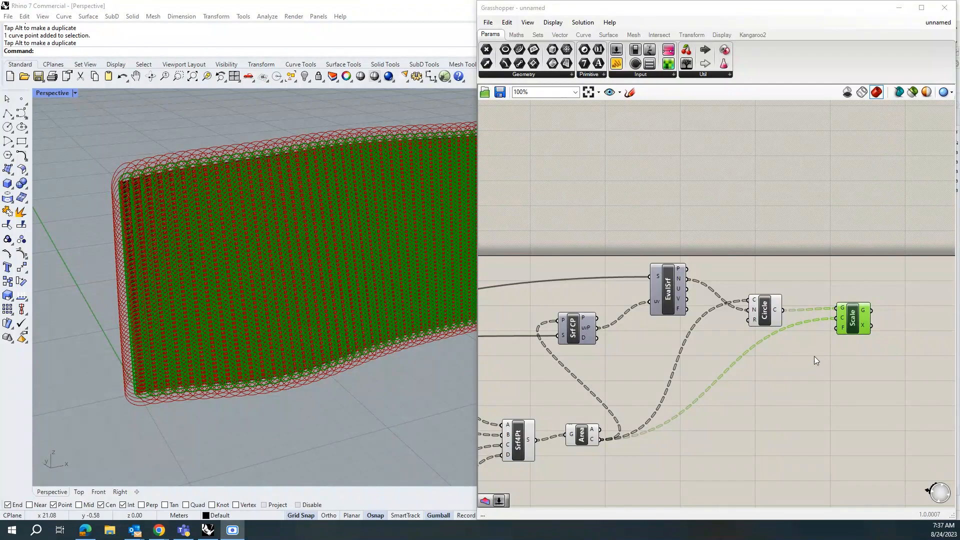
scroll(840, 362, down, 4)
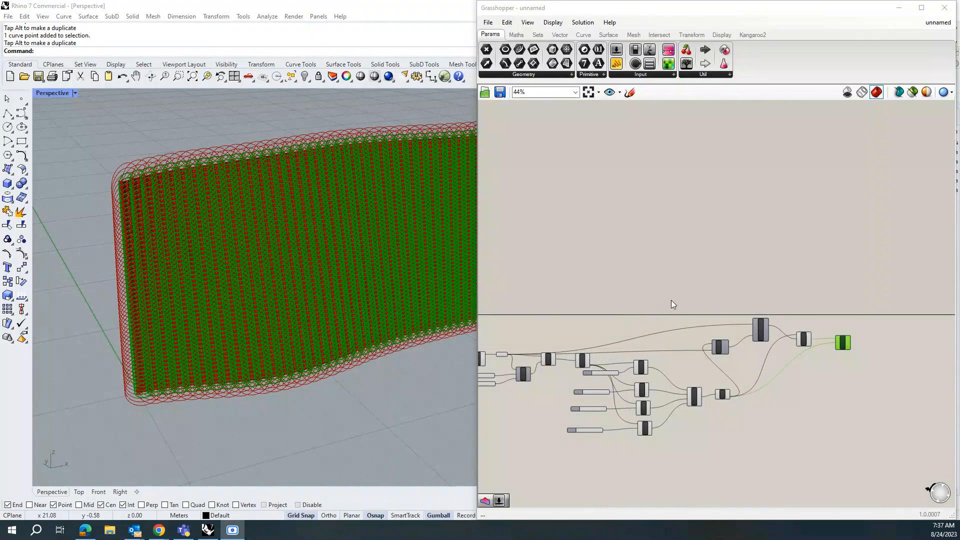
double_click(720, 285)
text(c)
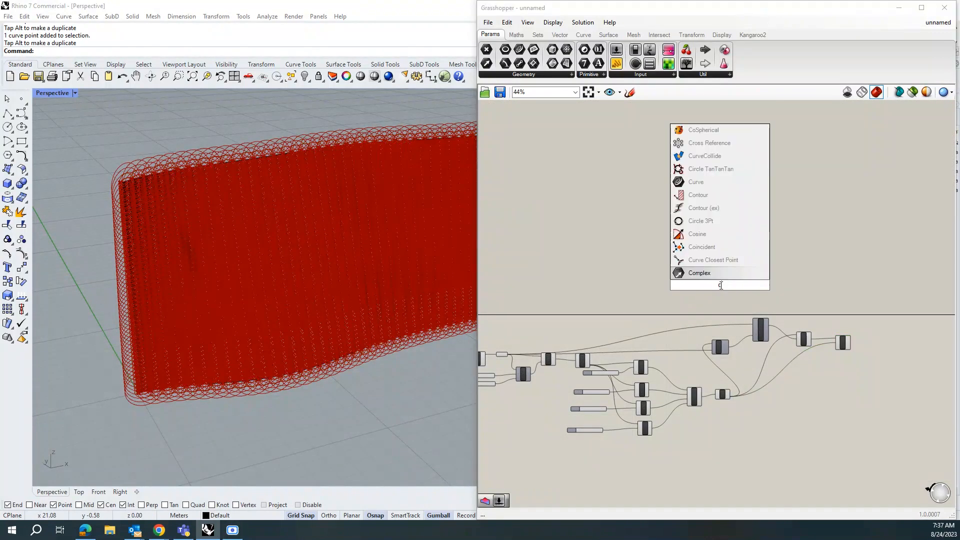
text(ur)
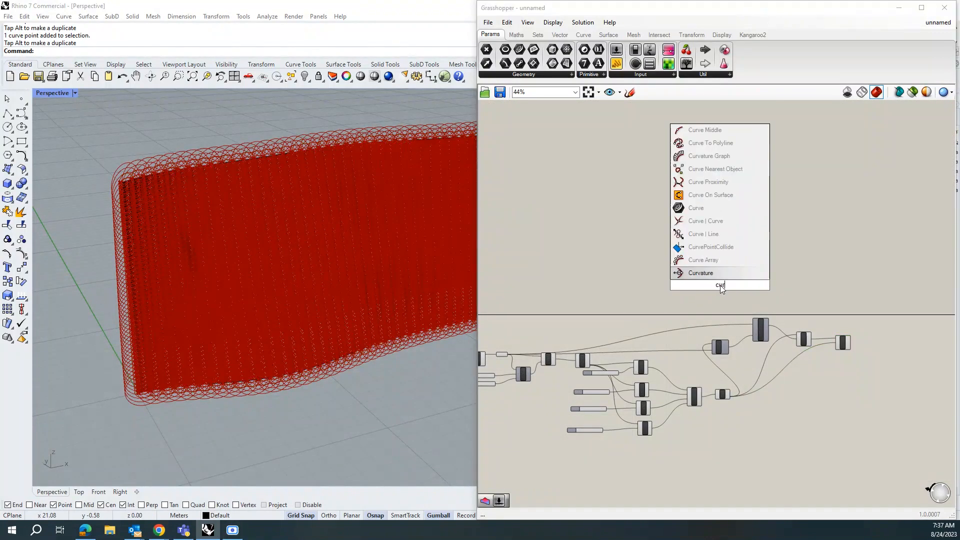
key(Return)
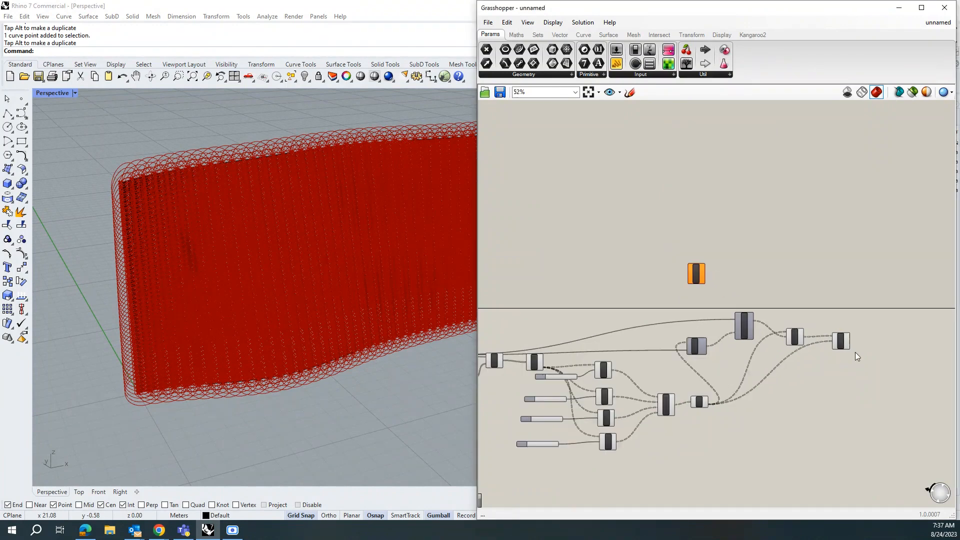
scroll(835, 348, up, 4)
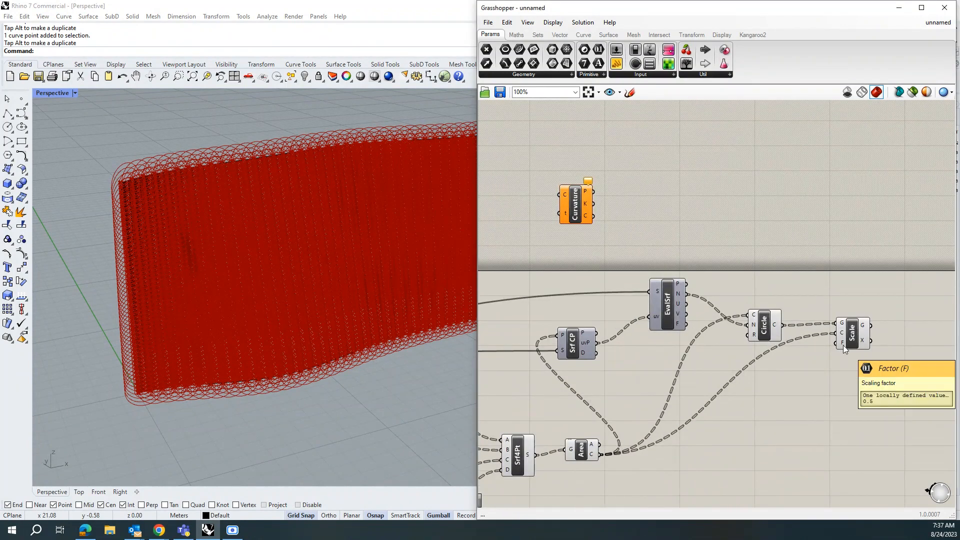
scroll(843, 345, down, 4)
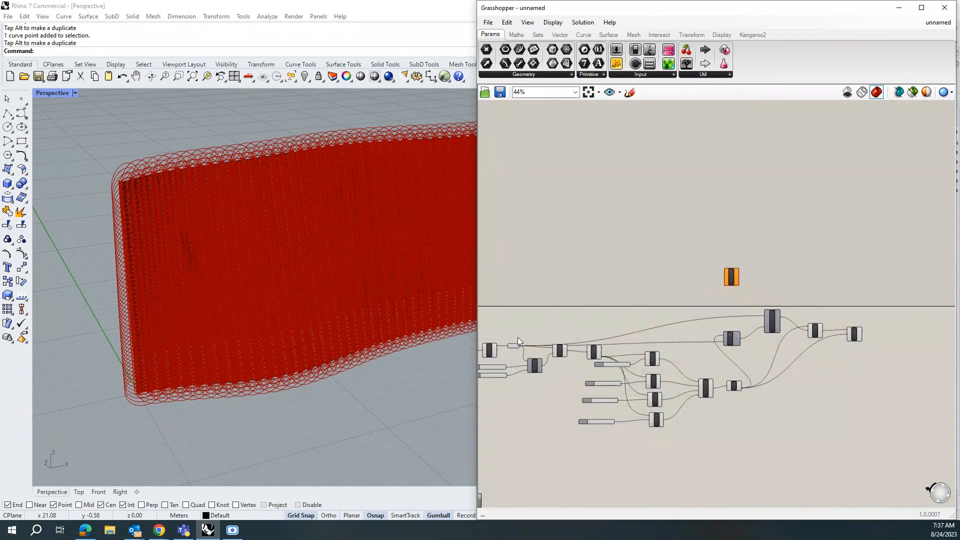
scroll(518, 345, up, 4)
drag(518, 349, 809, 243)
scroll(539, 338, down, 2)
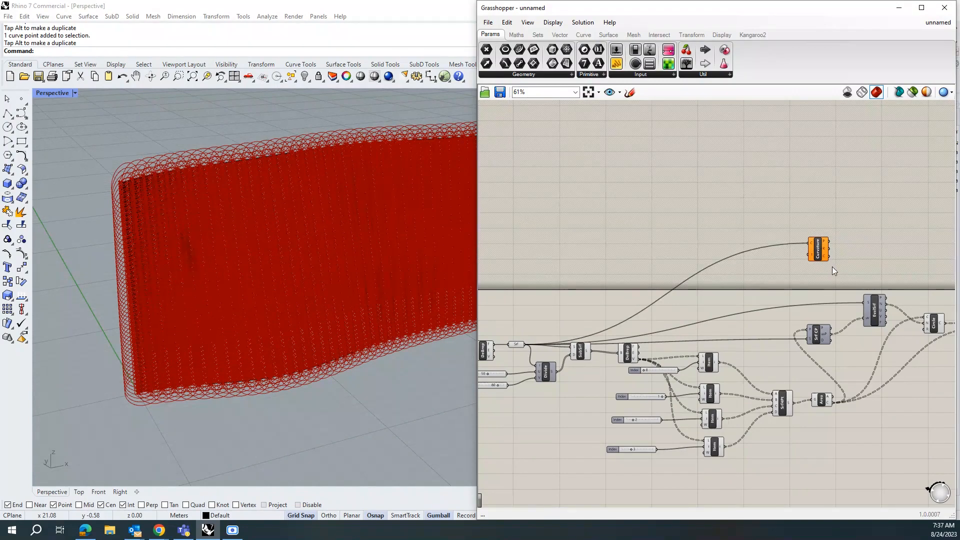
scroll(827, 343, up, 2)
Step: Duplicate the Surface Closest Point component and place the copy beside the Curvature component
click(832, 347)
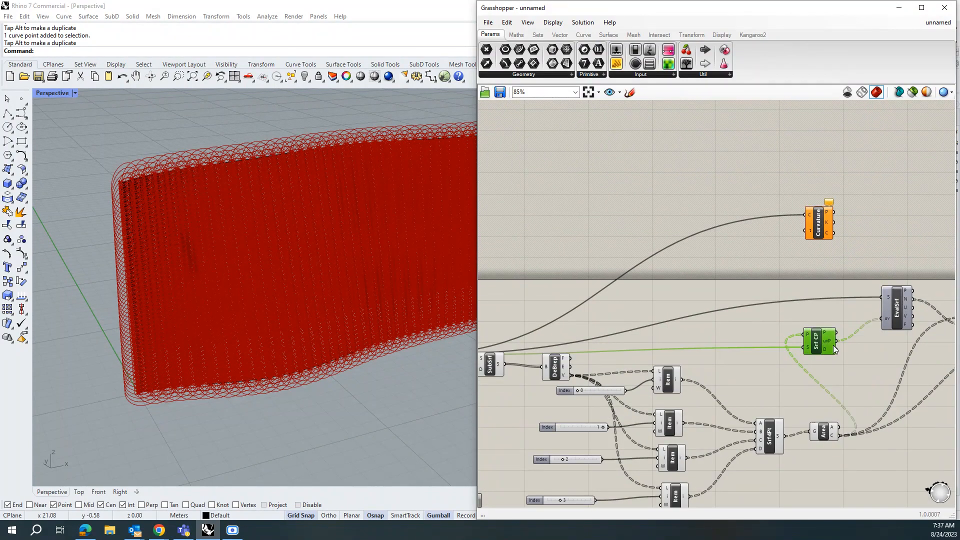
alt+drag(815, 337, 776, 263)
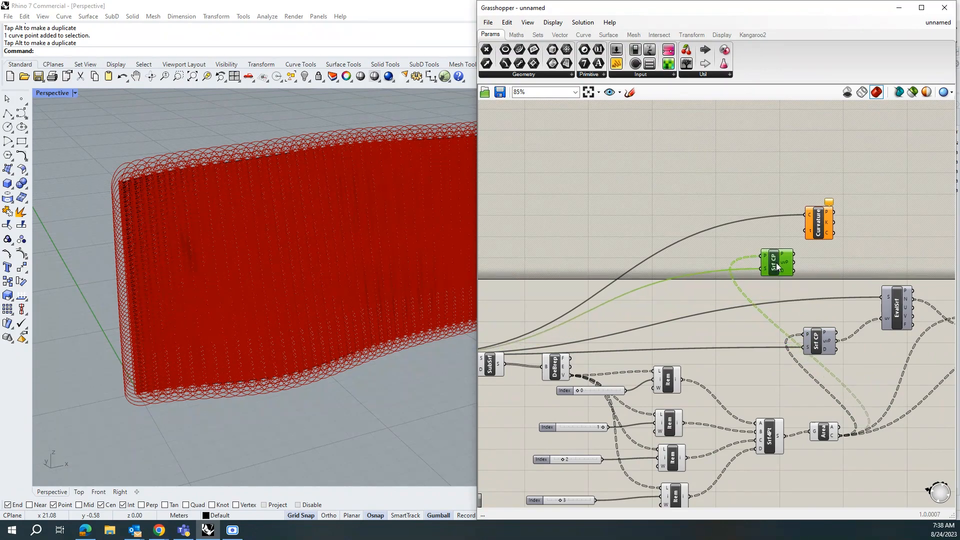
drag(776, 263, 766, 263)
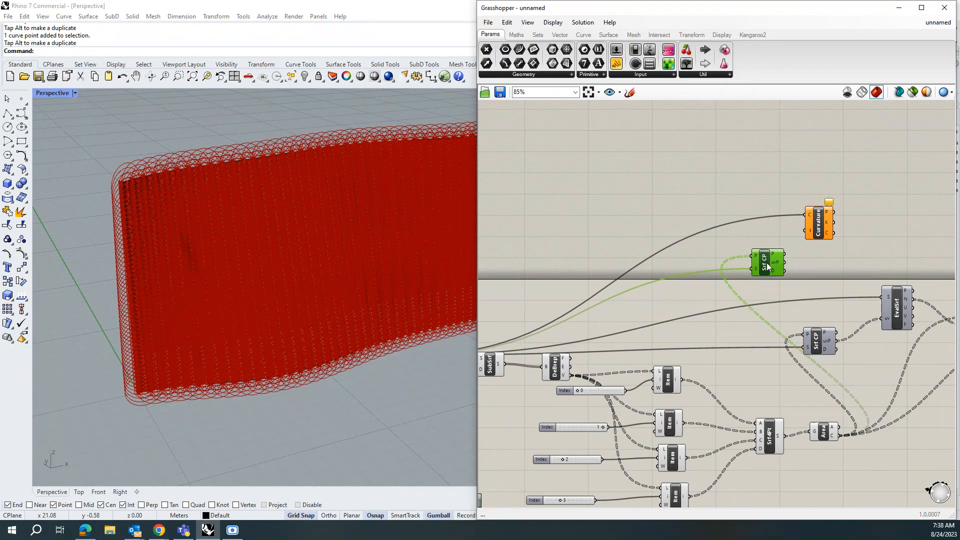
mouse_move(775, 264)
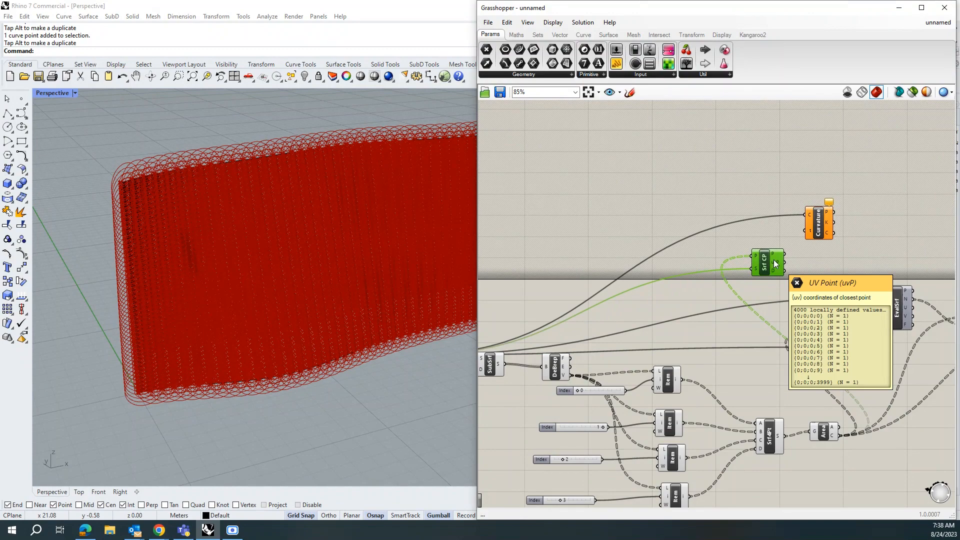
Step: Delete the Curvature component and add a new Curvature component in its place
click(825, 230)
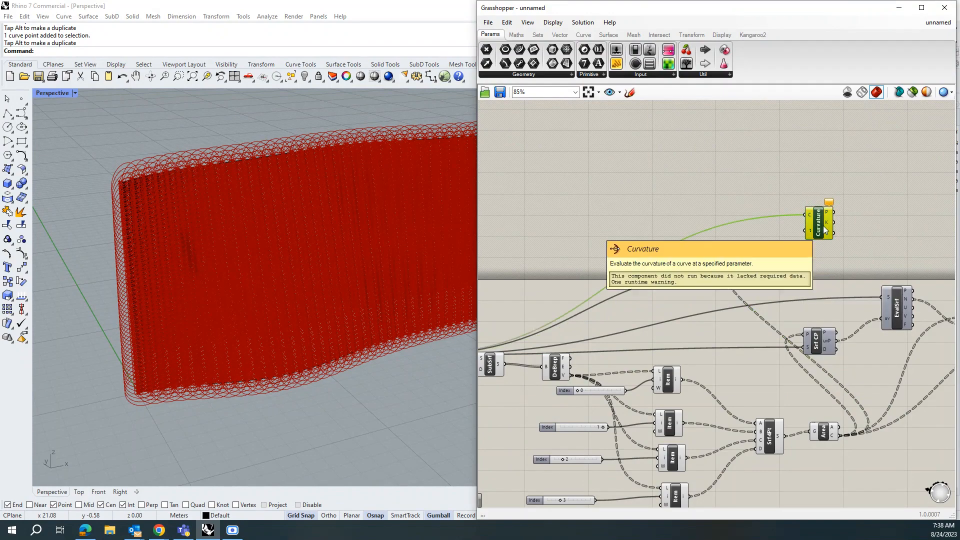
key(Delete)
double_click(821, 220)
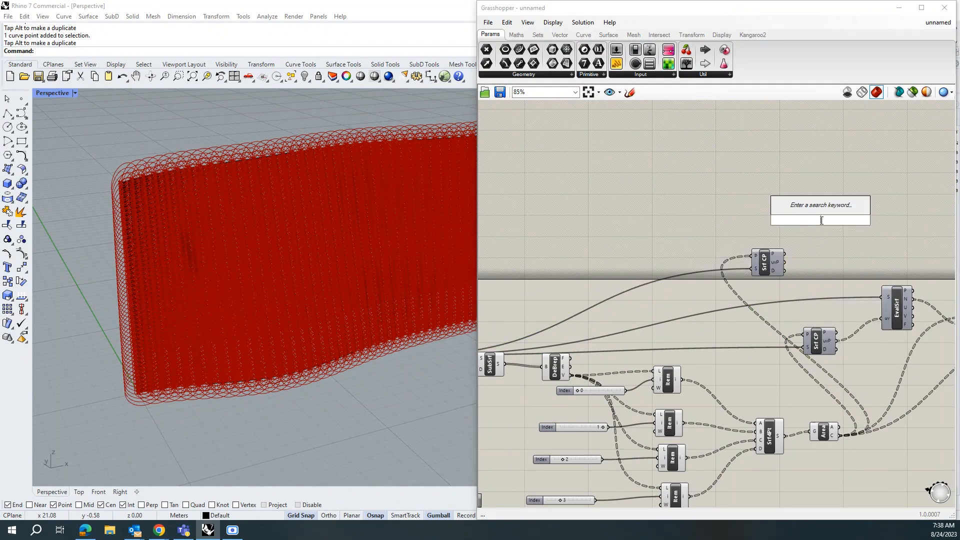
text(curv)
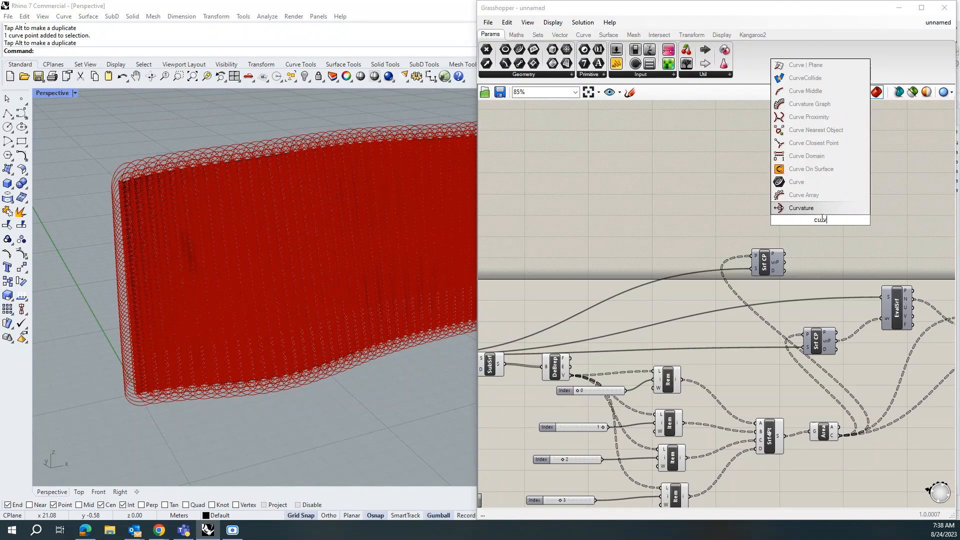
click(817, 209)
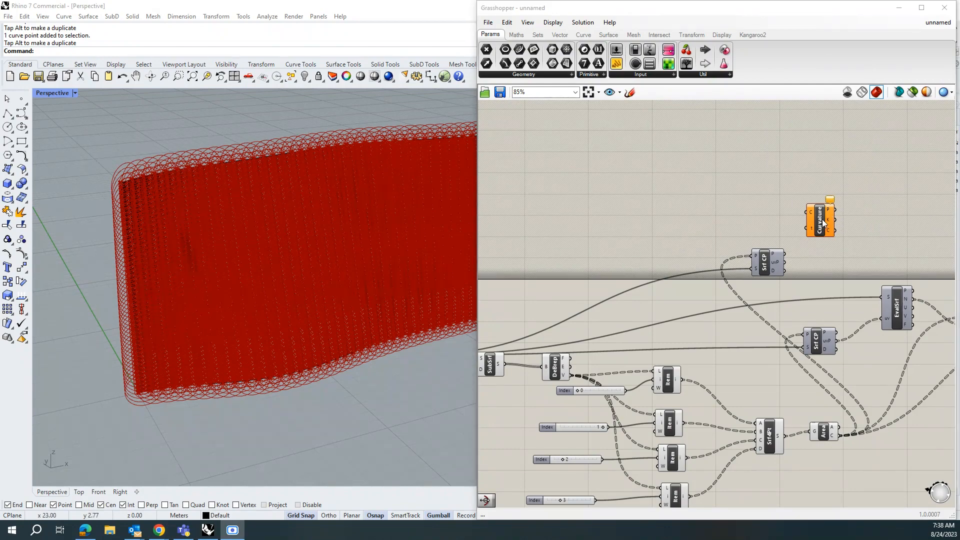
Step: Add a Surface Curvature component above the definition
drag(824, 223, 808, 219)
double_click(771, 197)
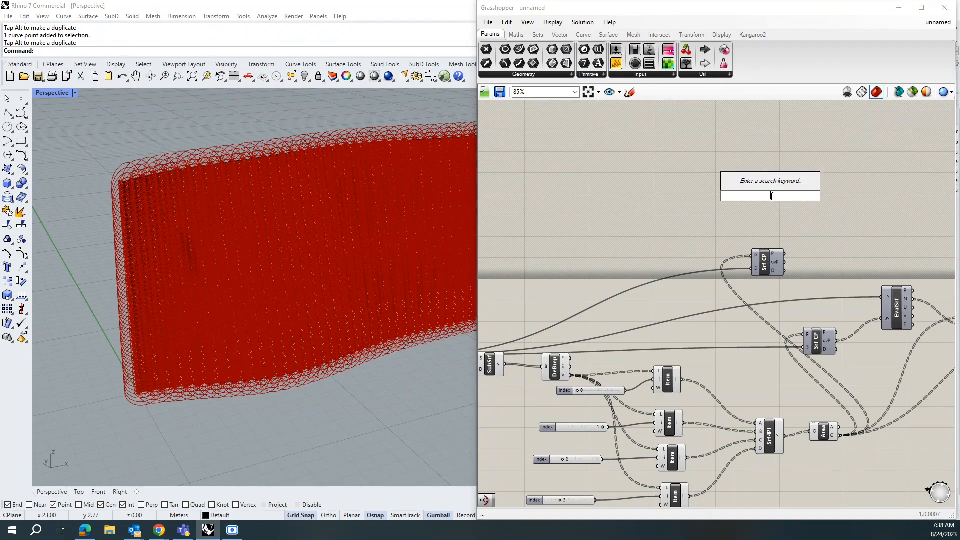
text(suf)
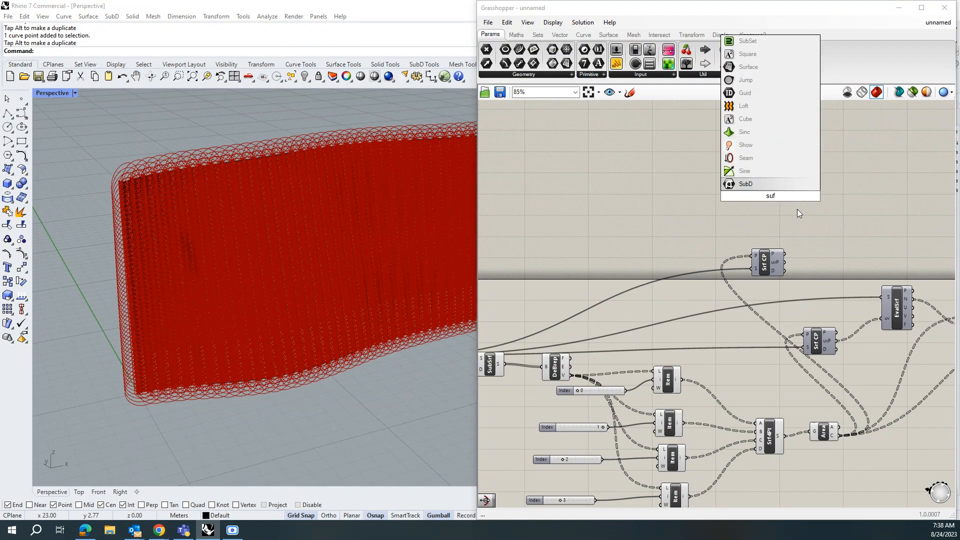
key(BackSpace)
text(r)
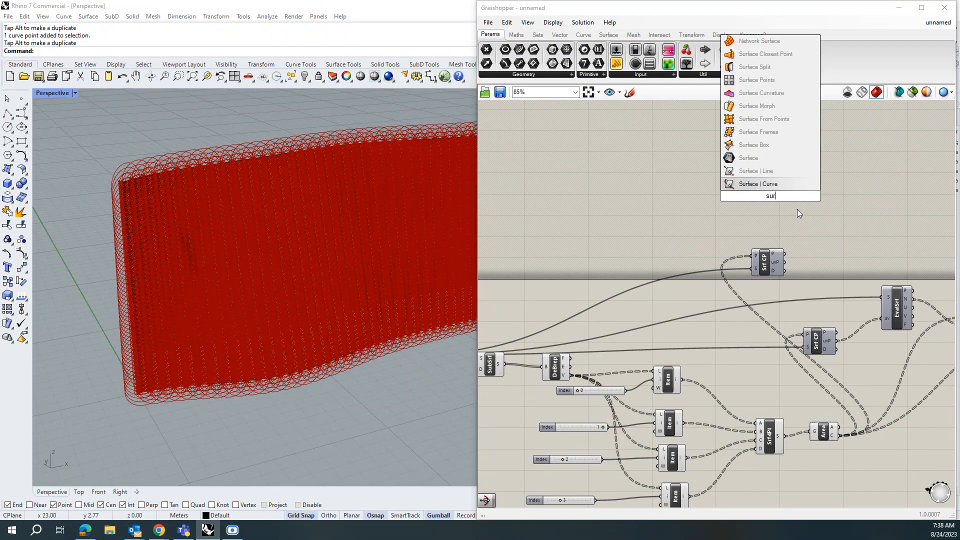
click(774, 96)
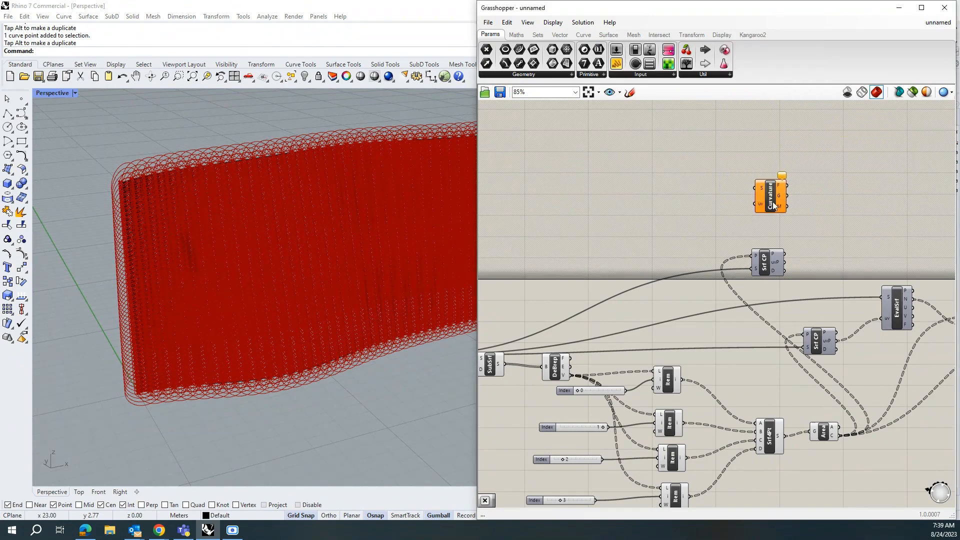
drag(784, 216, 809, 225)
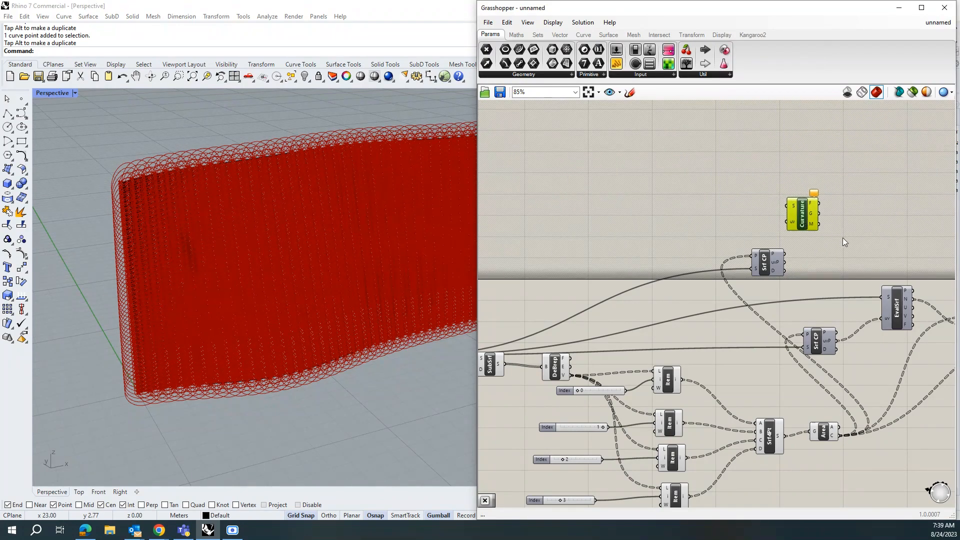
Step: Connect the lofted surface to the Curvature S input and the Surface Closest Point uv output to its uv input
scroll(842, 238, down, 2)
scroll(688, 307, down, 2)
scroll(556, 324, up, 2)
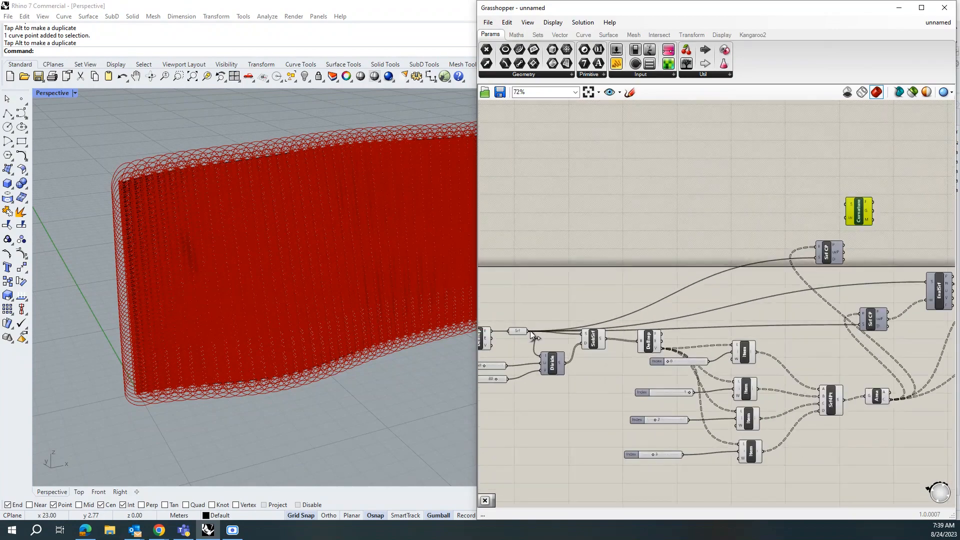
drag(530, 331, 850, 204)
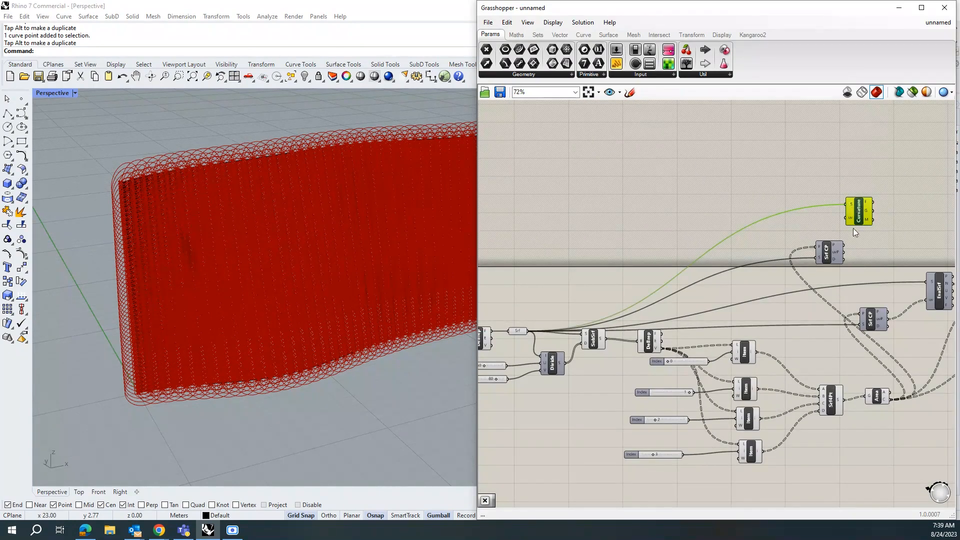
drag(863, 212, 887, 215)
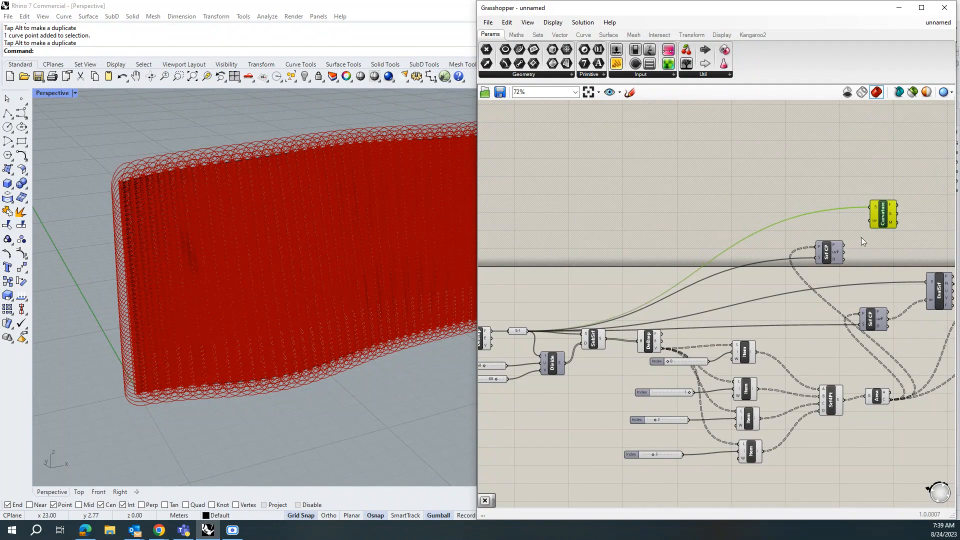
drag(844, 252, 871, 223)
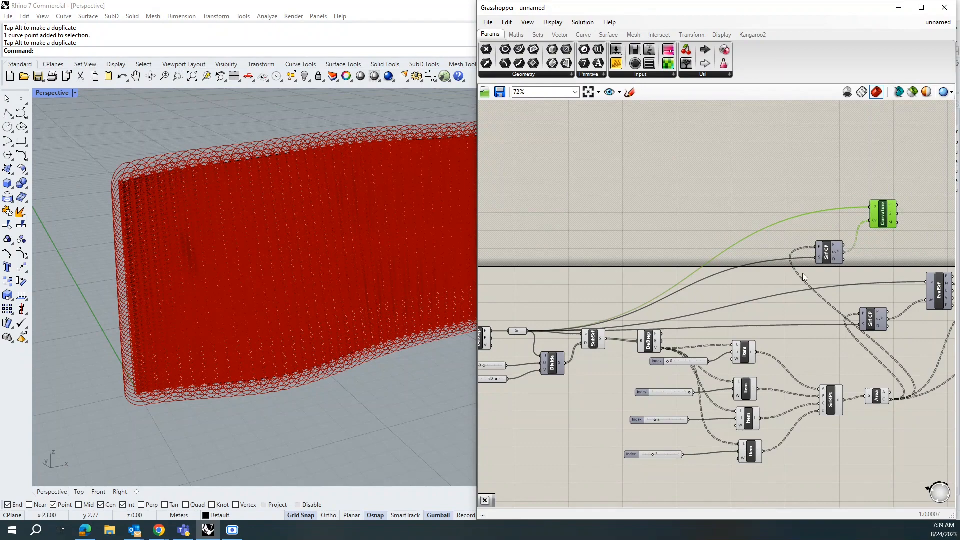
scroll(627, 280, down, 3)
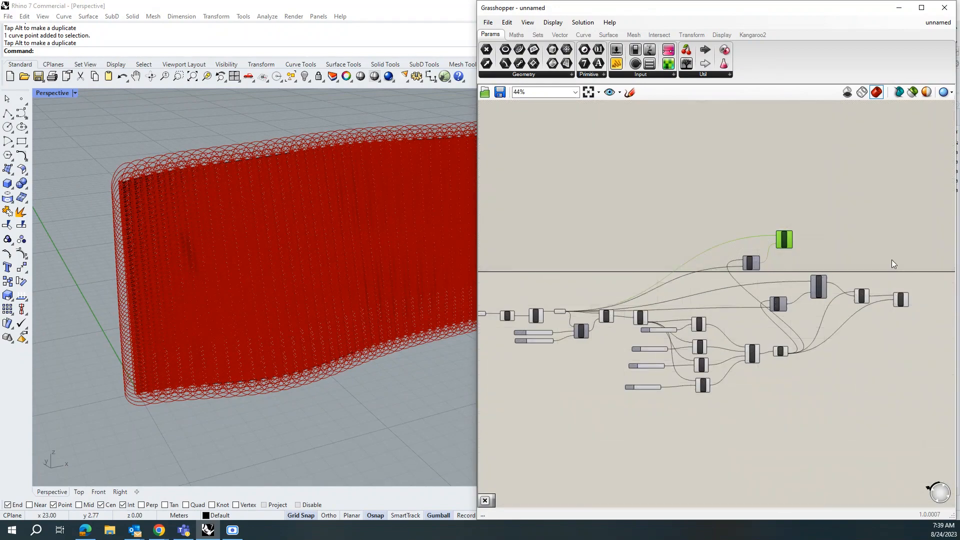
scroll(880, 265, up, 3)
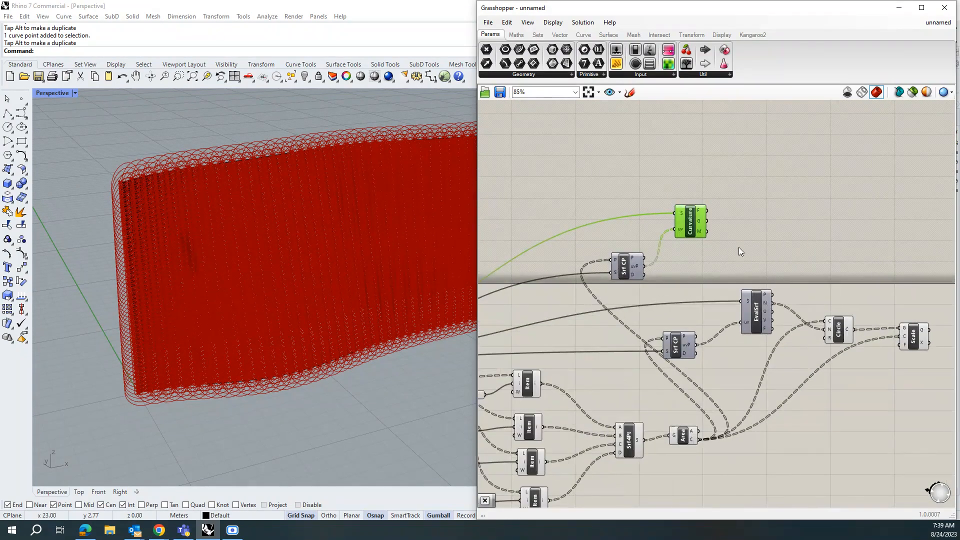
Step: Add a Multiplication component and connect the Curvature's M output to its A input
mouse_move(699, 230)
double_click(764, 226)
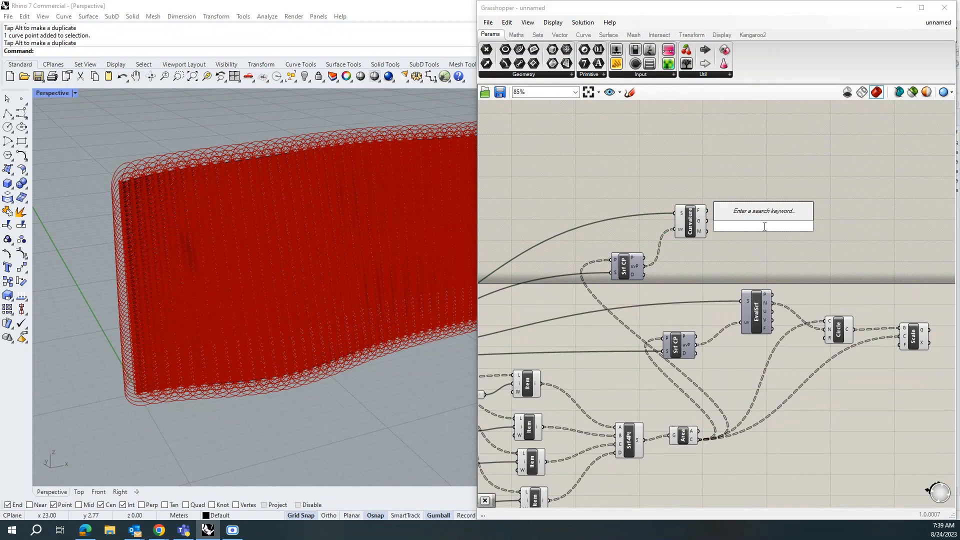
text(mul)
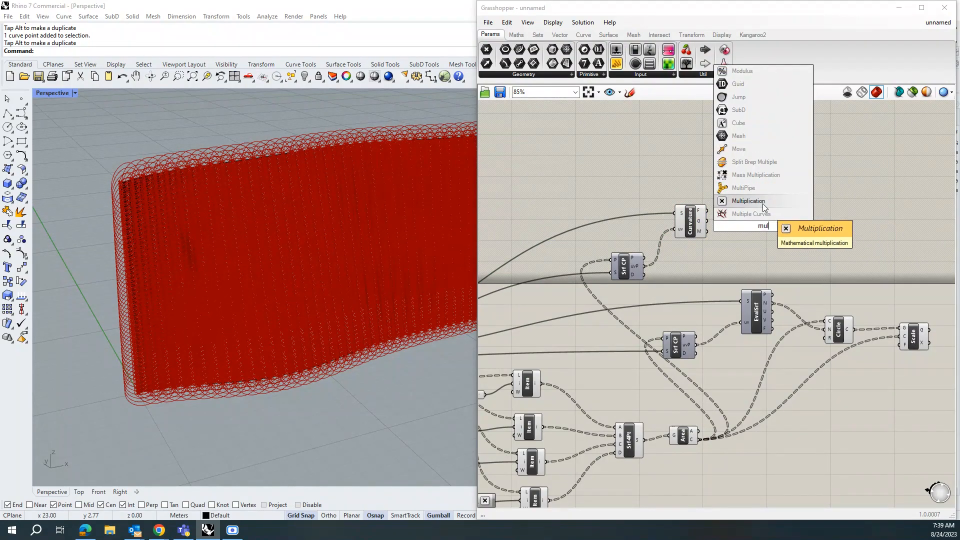
click(763, 201)
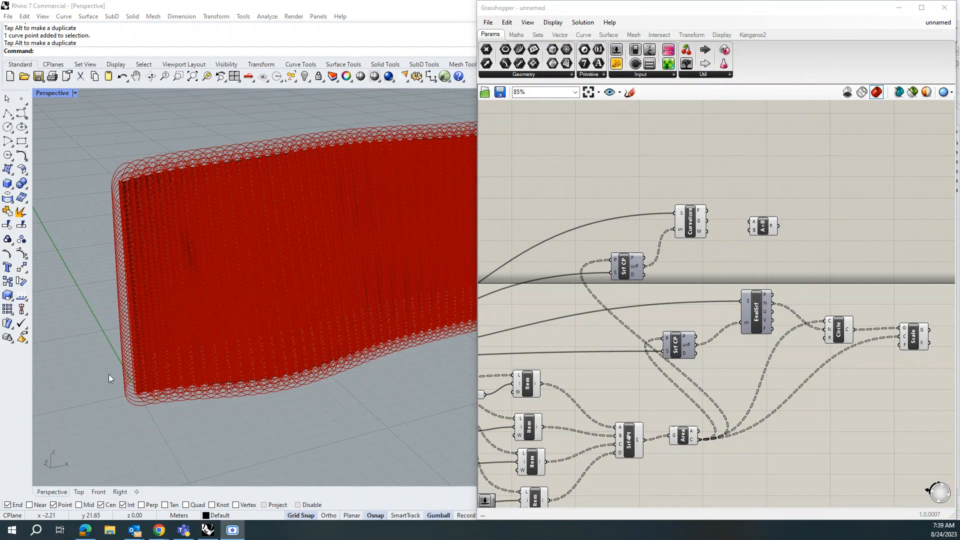
drag(763, 227, 770, 239)
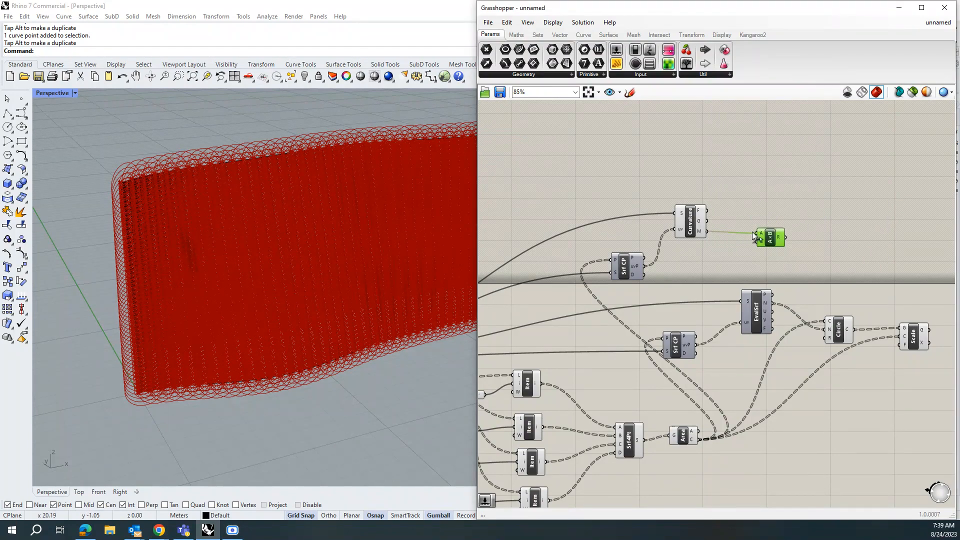
drag(772, 238, 773, 245)
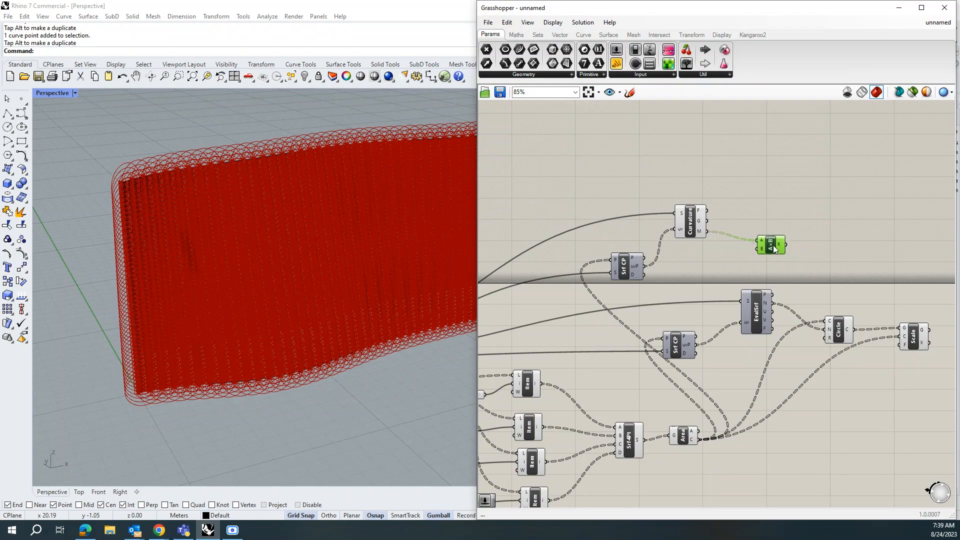
Step: Add a number slider set to 3 and connect it to the Multiplication's B input
click(721, 253)
double_click(721, 253)
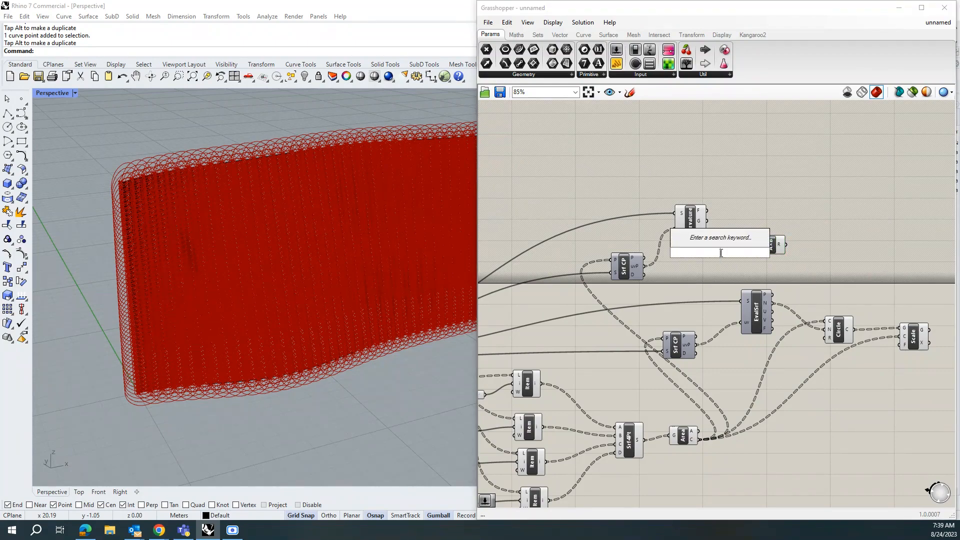
text(3)
key(Return)
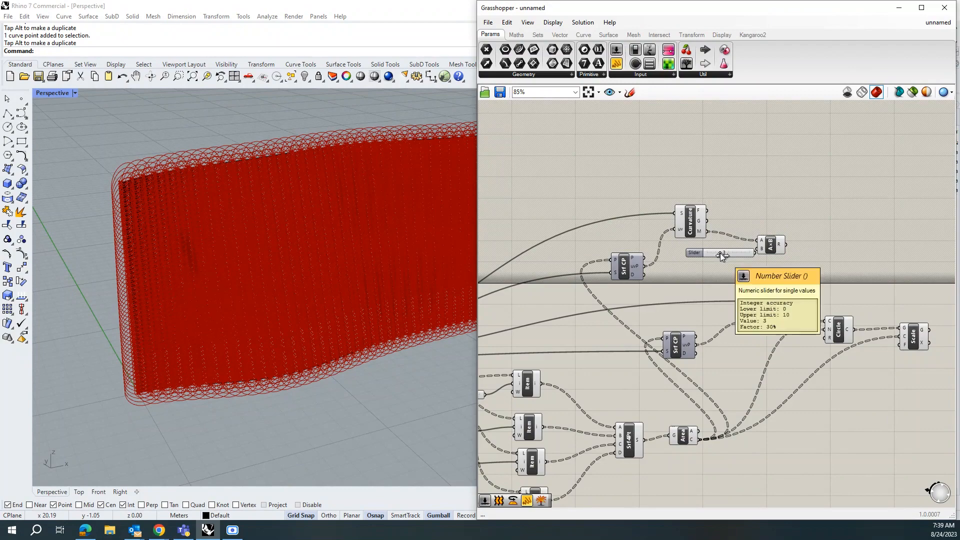
drag(701, 254, 681, 265)
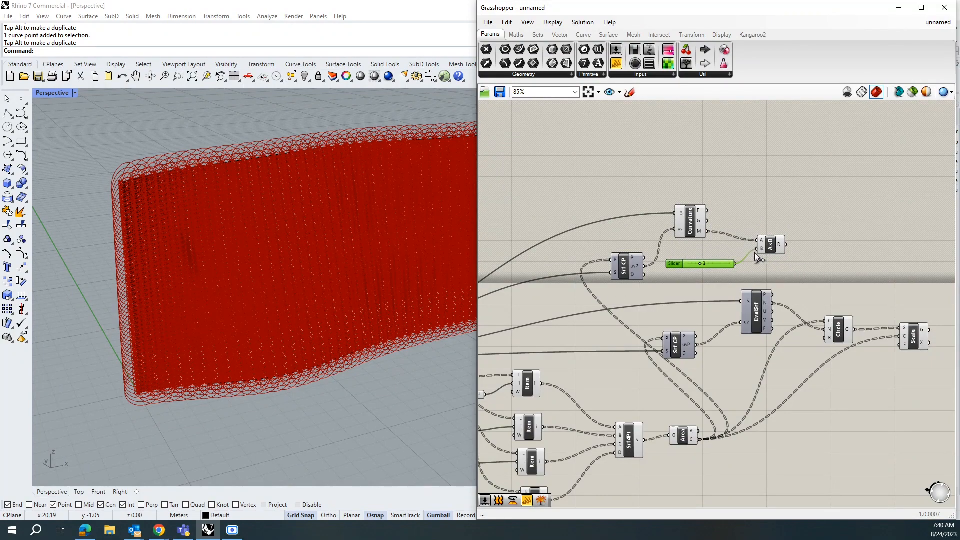
drag(755, 253, 755, 253)
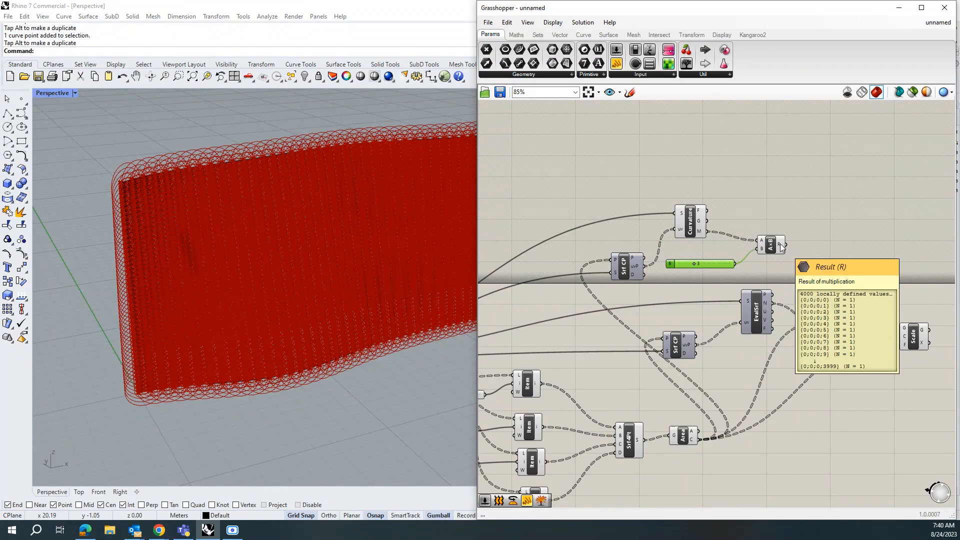
Step: Connect the multiplication result to the Scale factor input and hide the Circle component's preview
drag(787, 245, 899, 344)
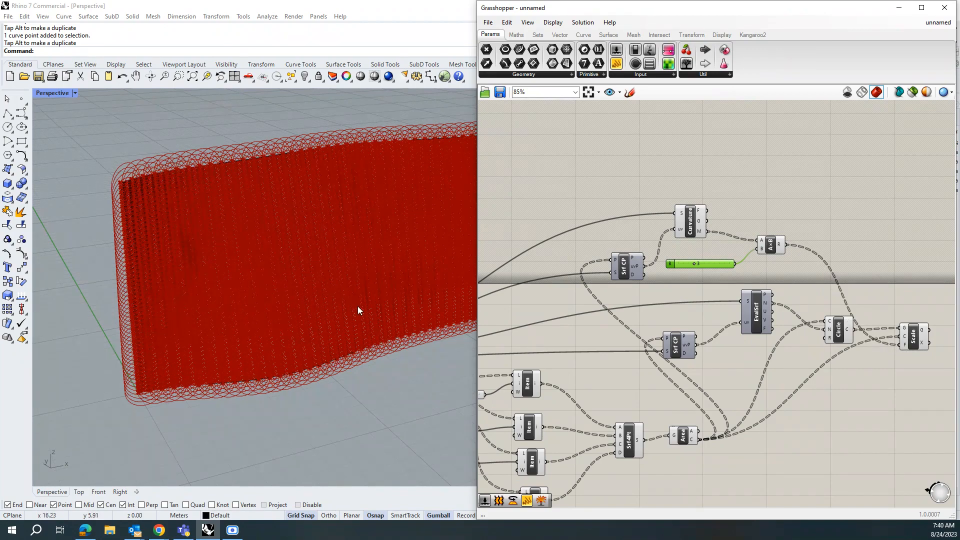
click(840, 332)
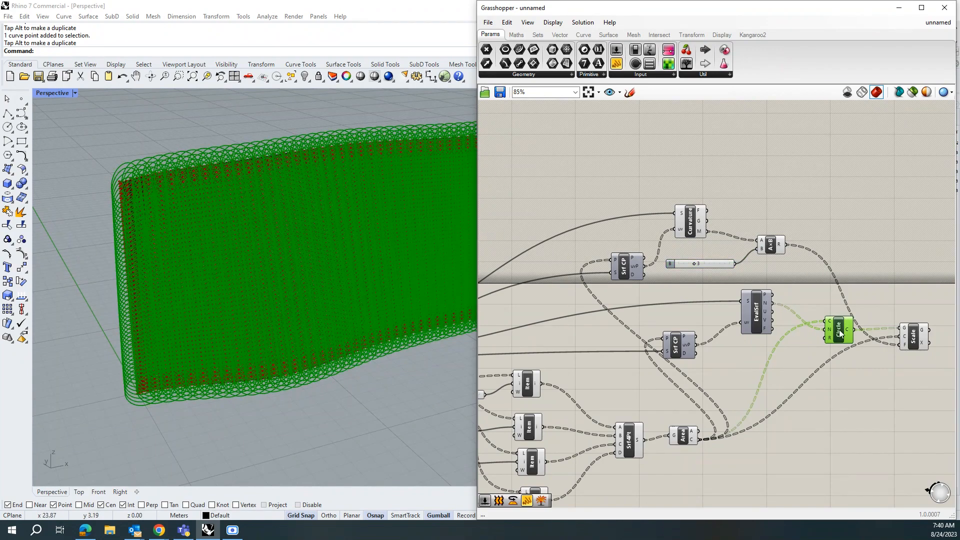
middle_click(841, 331)
click(875, 298)
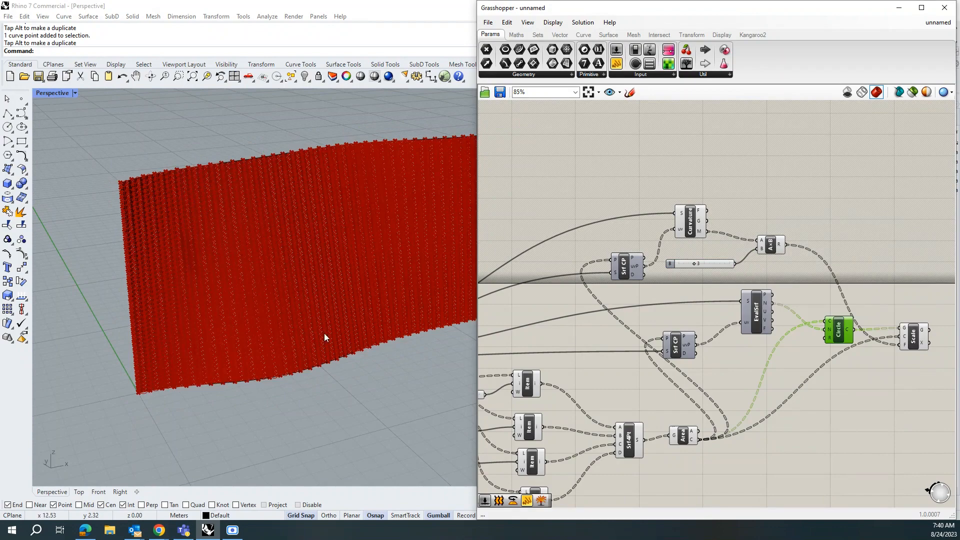
Step: Set the multiplier slider to 1
scroll(166, 409, up, 4)
scroll(112, 383, up, 5)
scroll(128, 374, down, 4)
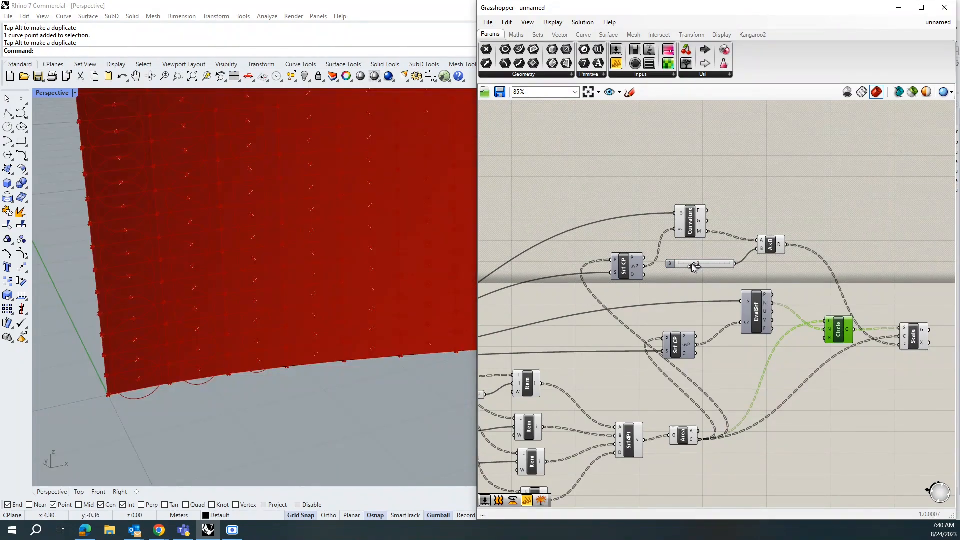
drag(694, 264, 685, 270)
Step: Select the panelling components of the definition and hide their preview
scroll(215, 375, down, 5)
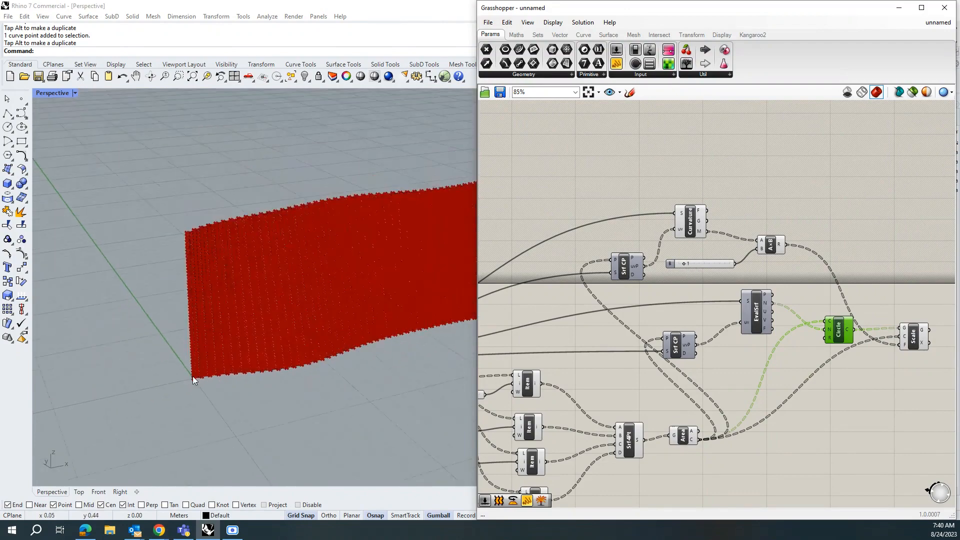
scroll(455, 287, down, 1)
scroll(404, 275, up, 10)
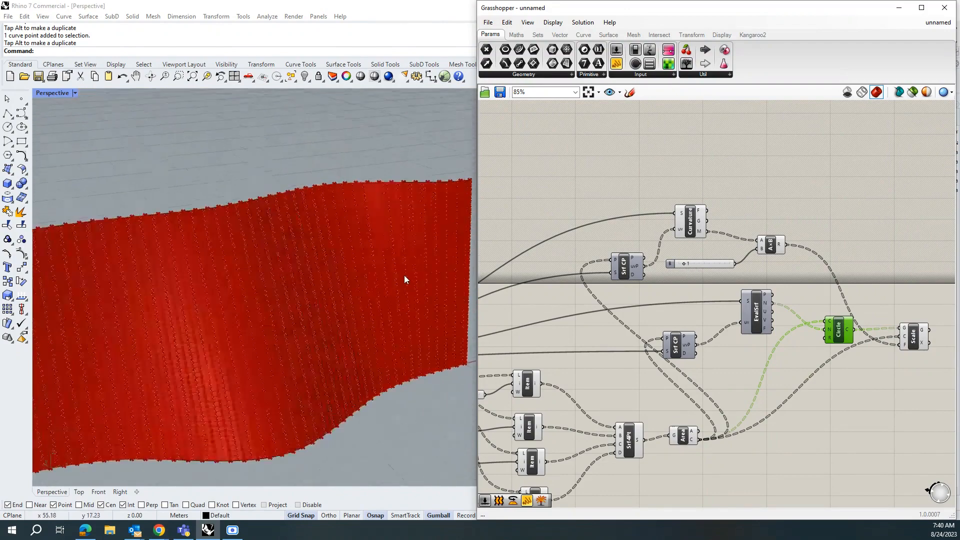
scroll(300, 305, down, 8)
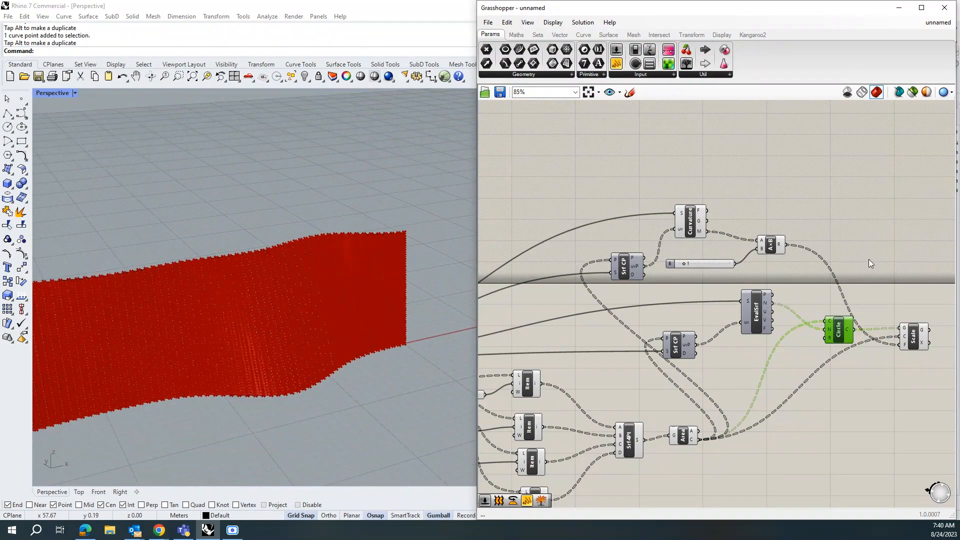
scroll(868, 259, down, 5)
drag(547, 283, 738, 365)
middle_click(728, 307)
click(752, 284)
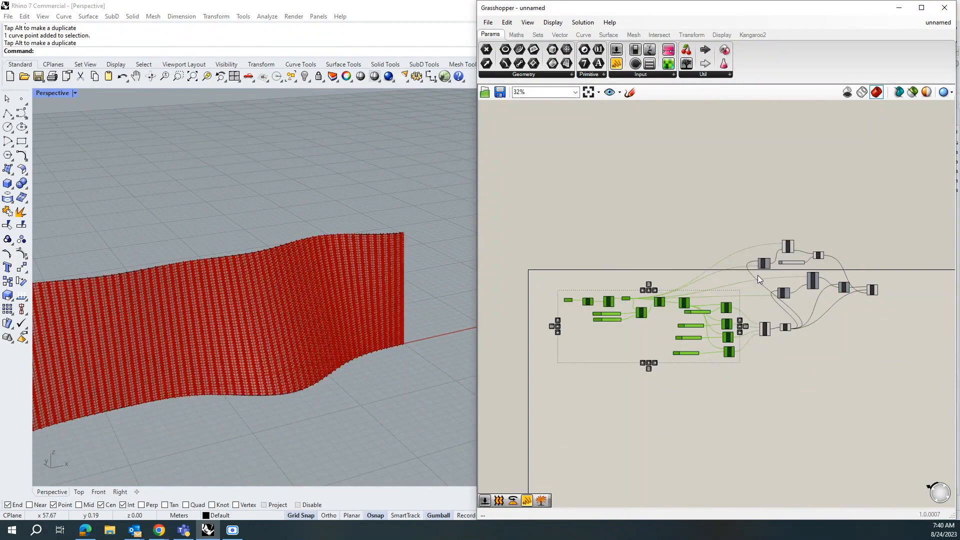
Step: Delete the multiplier slider and create a new number slider set to 0.5
scroll(300, 387, up, 5)
scroll(302, 384, up, 5)
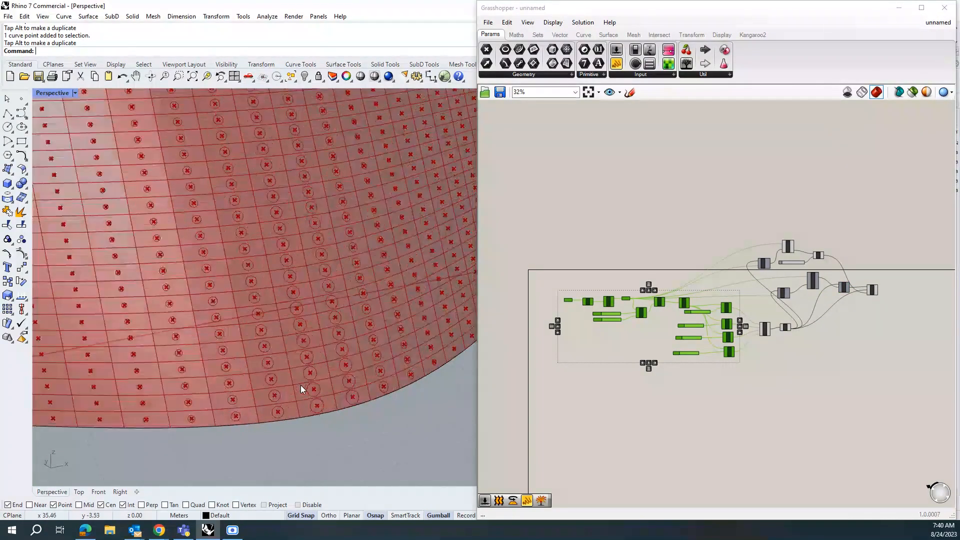
scroll(344, 391, down, 5)
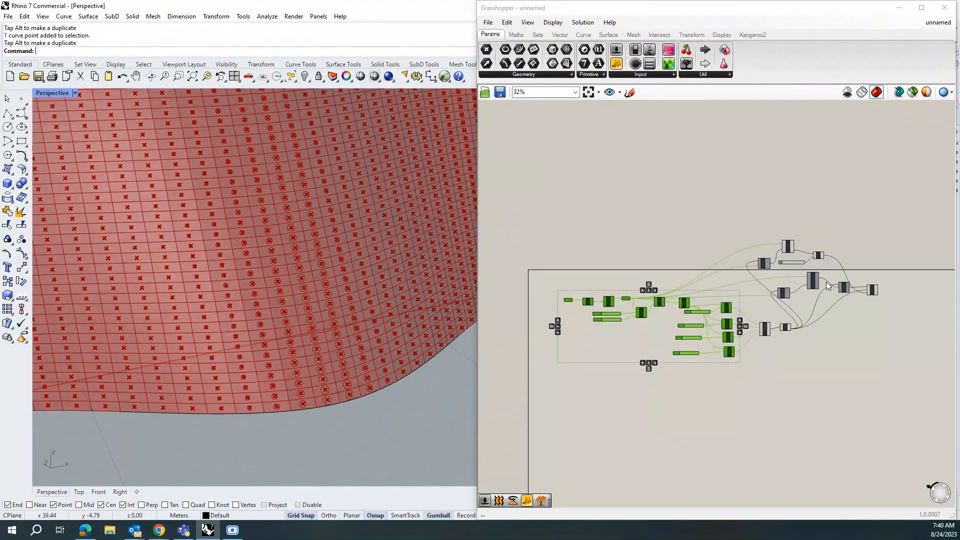
scroll(838, 281, up, 5)
click(733, 239)
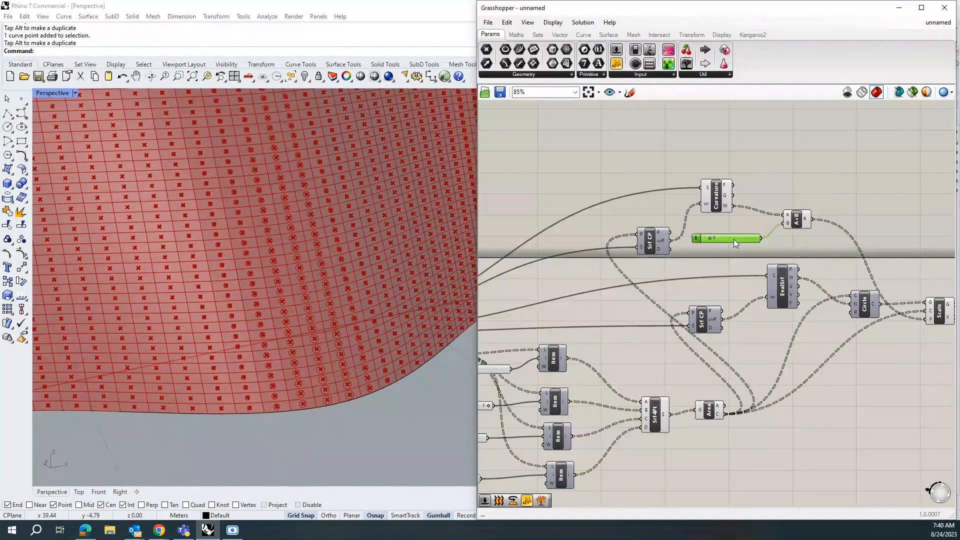
key(Delete)
double_click(724, 236)
text(0.5)
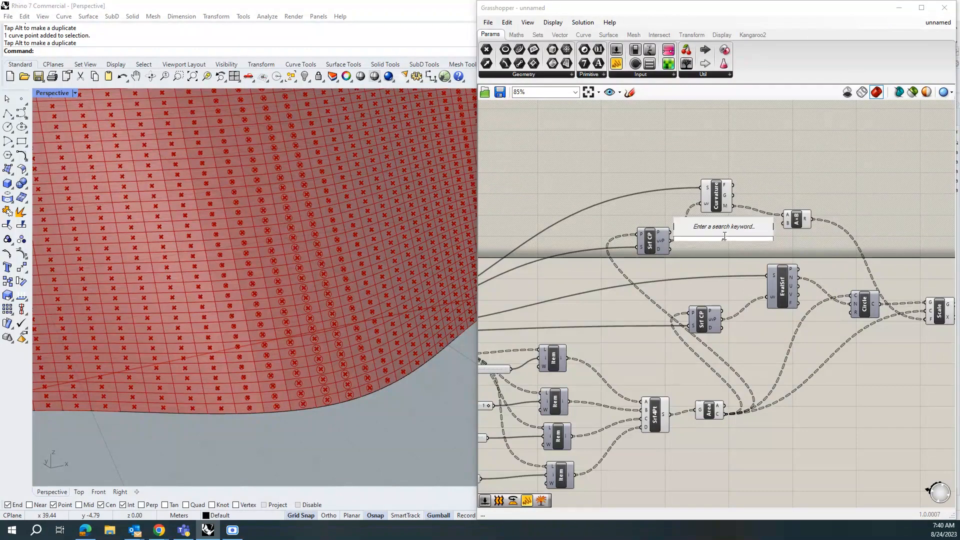
key(Return)
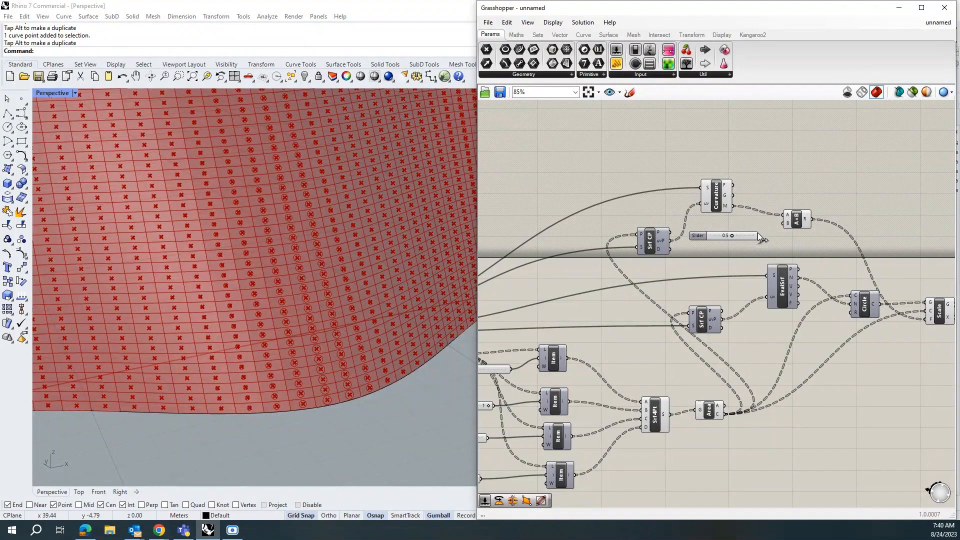
Step: Connect the new slider to the Multiplication's B input and set it to 0.9
drag(779, 226, 783, 224)
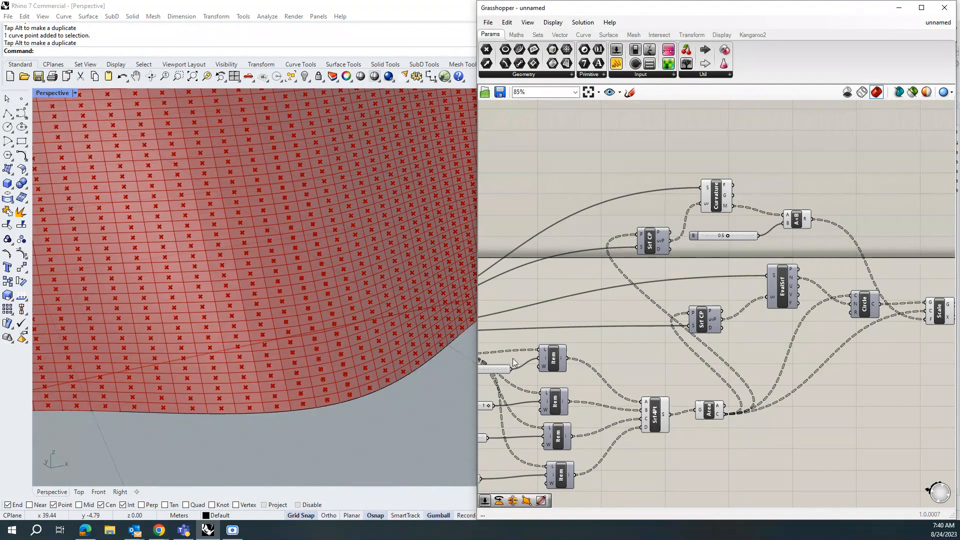
drag(729, 235, 748, 239)
scroll(377, 339, down, 8)
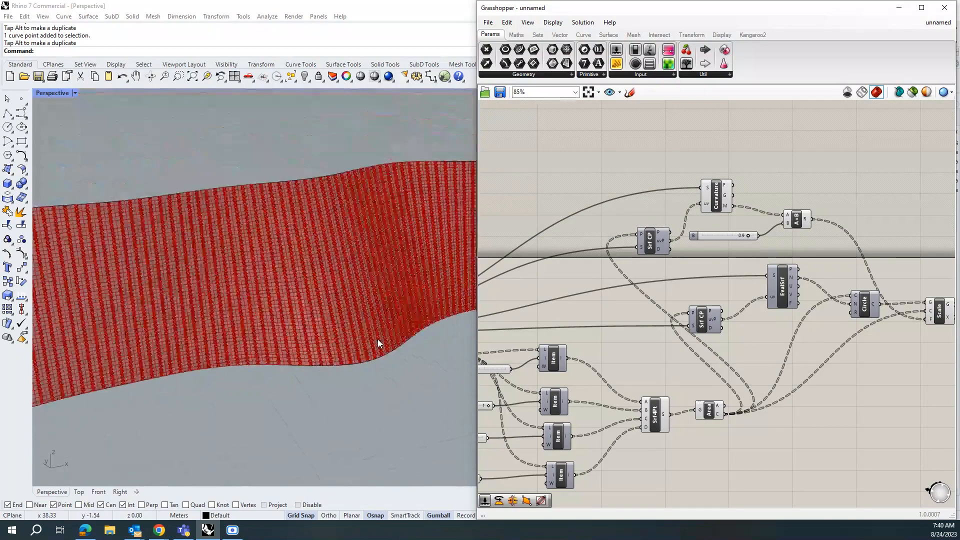
scroll(338, 203, up, 12)
scroll(340, 208, up, 3)
scroll(409, 221, down, 12)
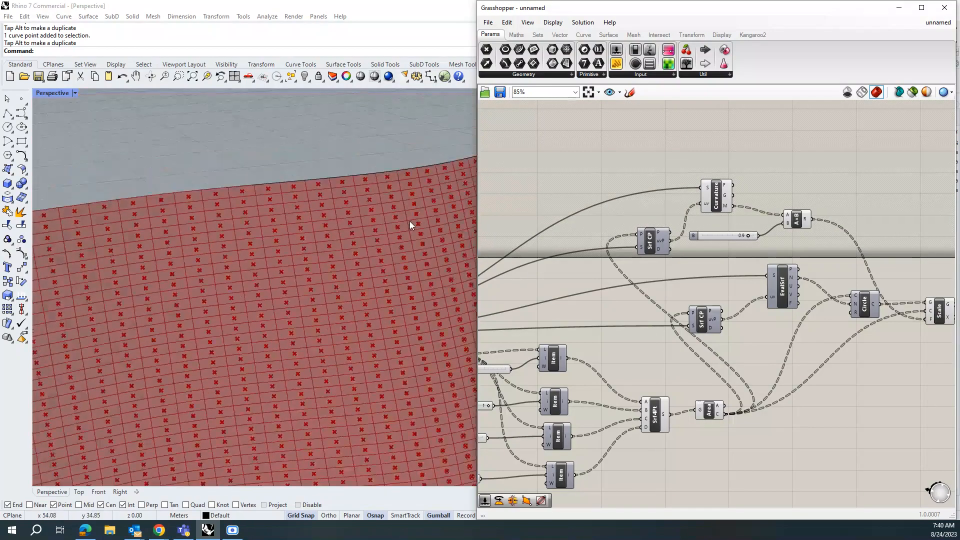
Step: Add a Boundary Surfaces component and feed it the scaled circles from the Scale output
scroll(280, 298, up, 10)
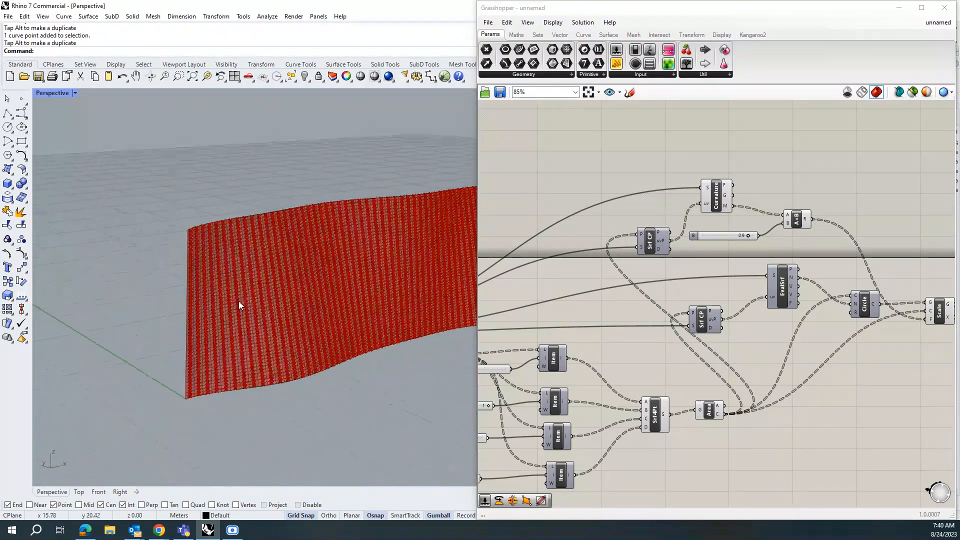
scroll(244, 290, up, 2)
scroll(260, 294, down, 10)
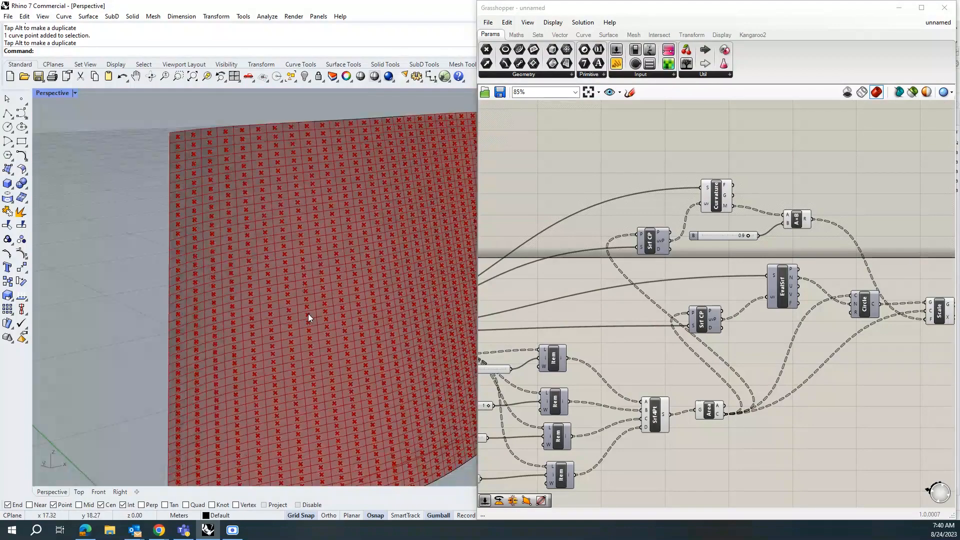
scroll(169, 261, up, 5)
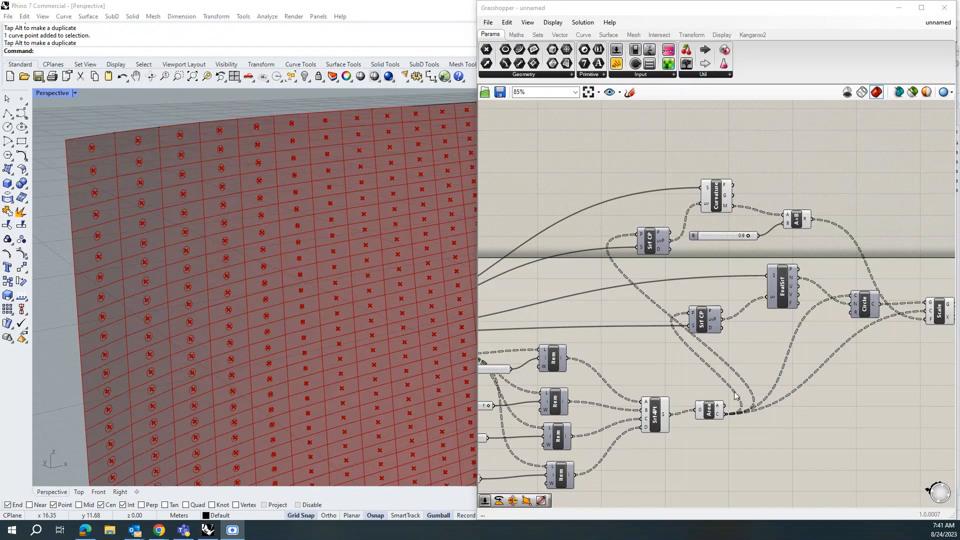
scroll(734, 391, down, 3)
scroll(840, 334, up, 3)
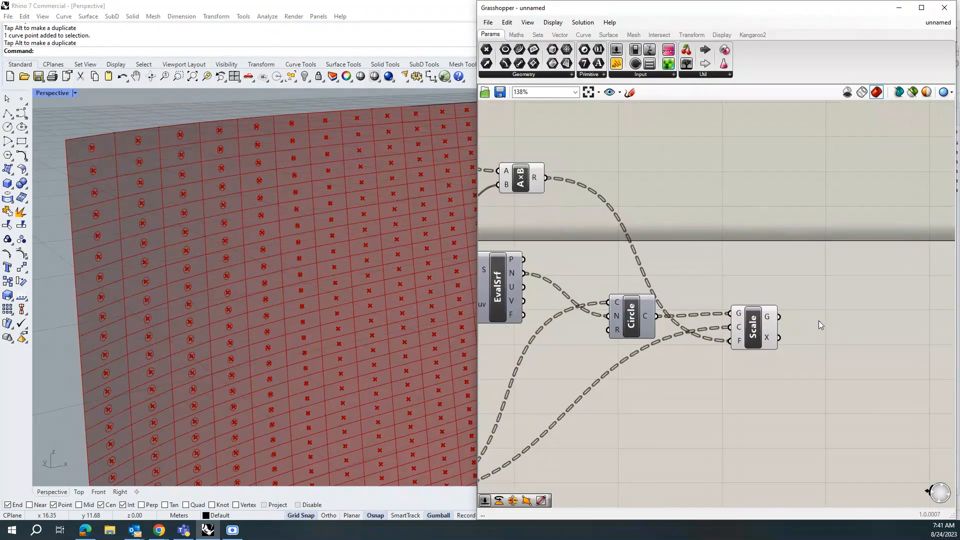
double_click(827, 321)
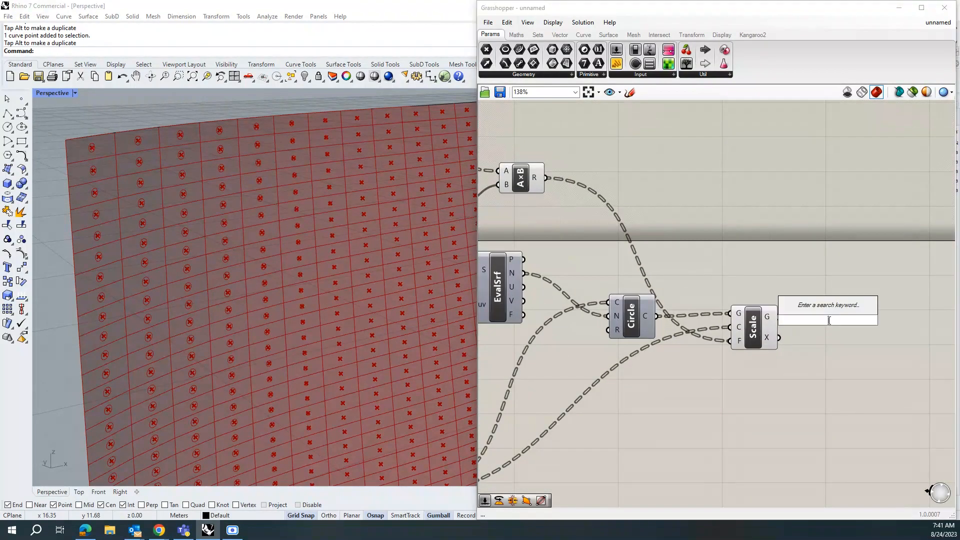
text(boun)
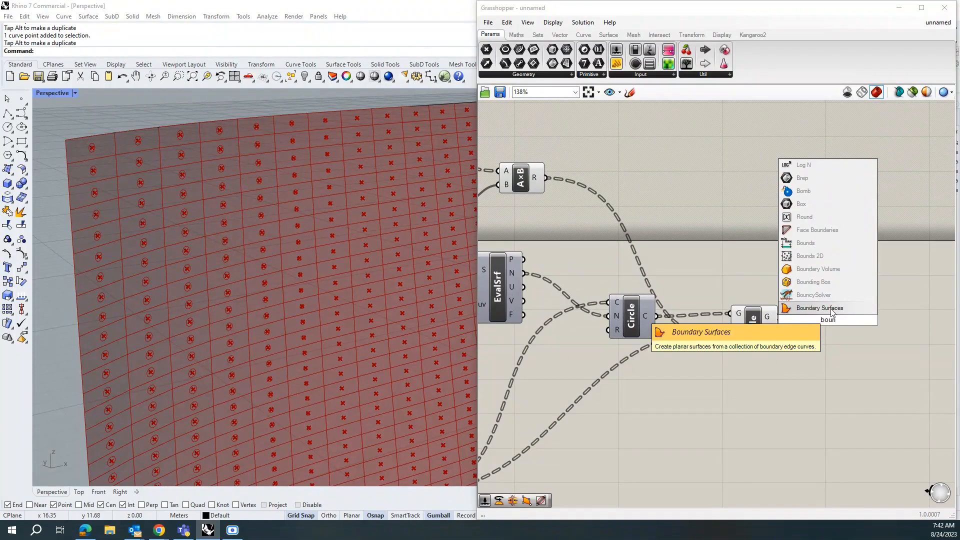
click(834, 308)
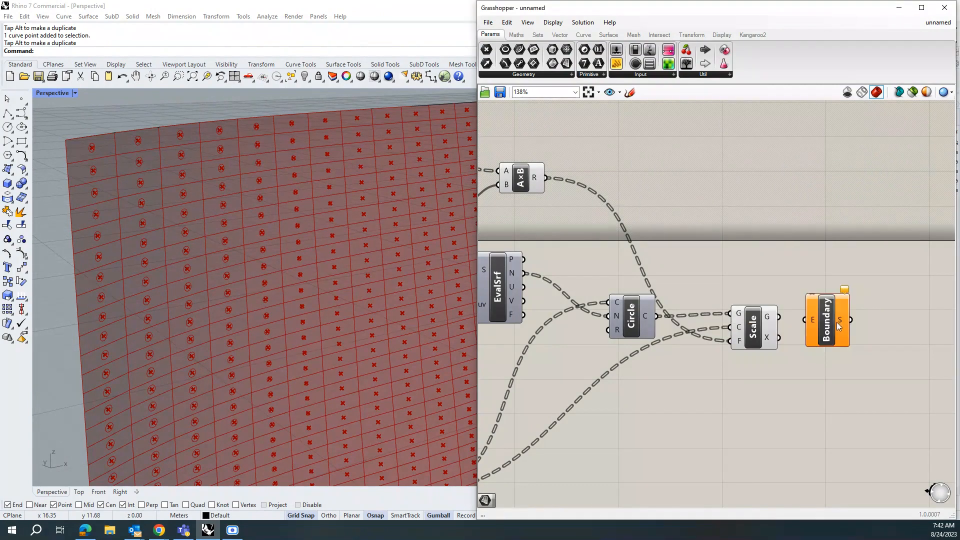
mouse_move(830, 326)
mouse_down()
mouse_move(864, 329)
mouse_move(841, 322)
mouse_up()
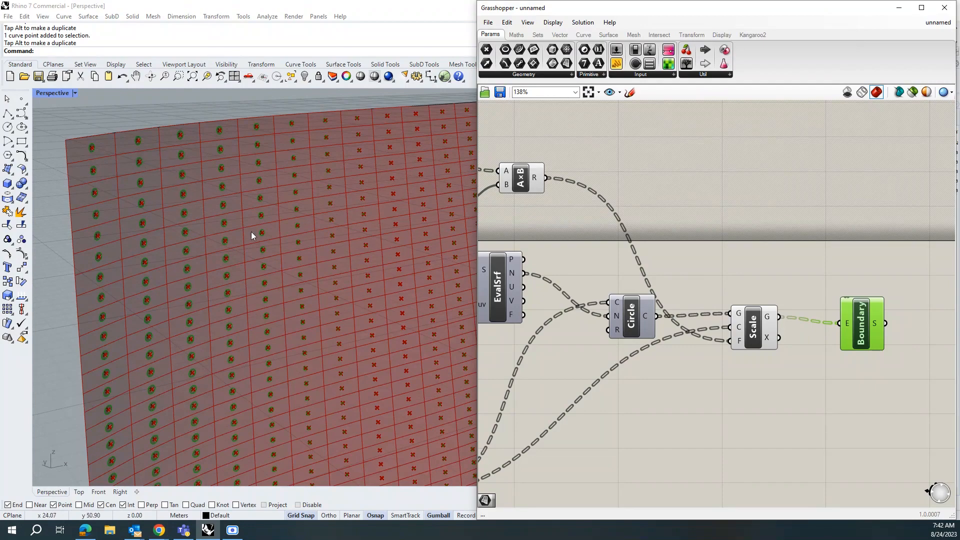
Step: Add a Custom Preview component and connect the boundary surfaces to its geometry input
scroll(715, 338, down, 2)
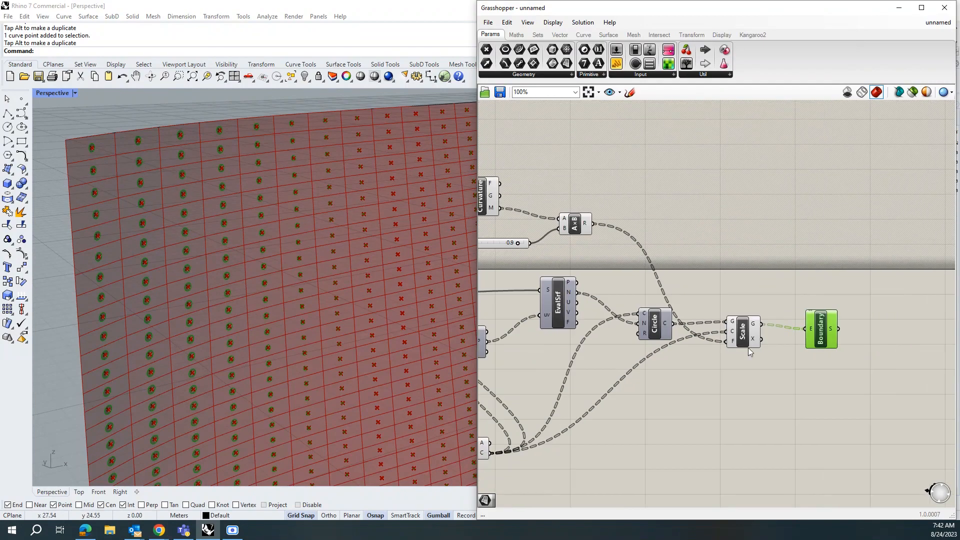
double_click(892, 329)
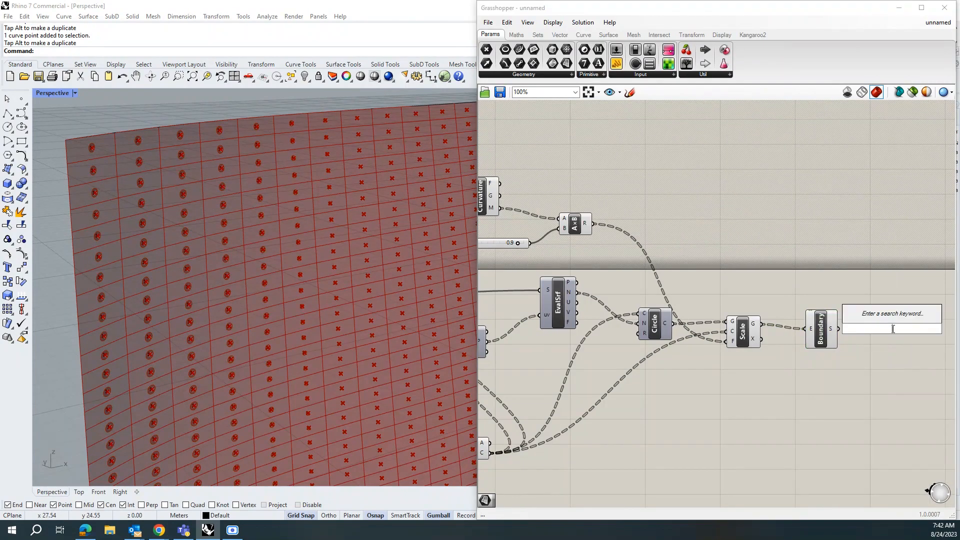
text(pe)
key(BackSpace)
text(rev)
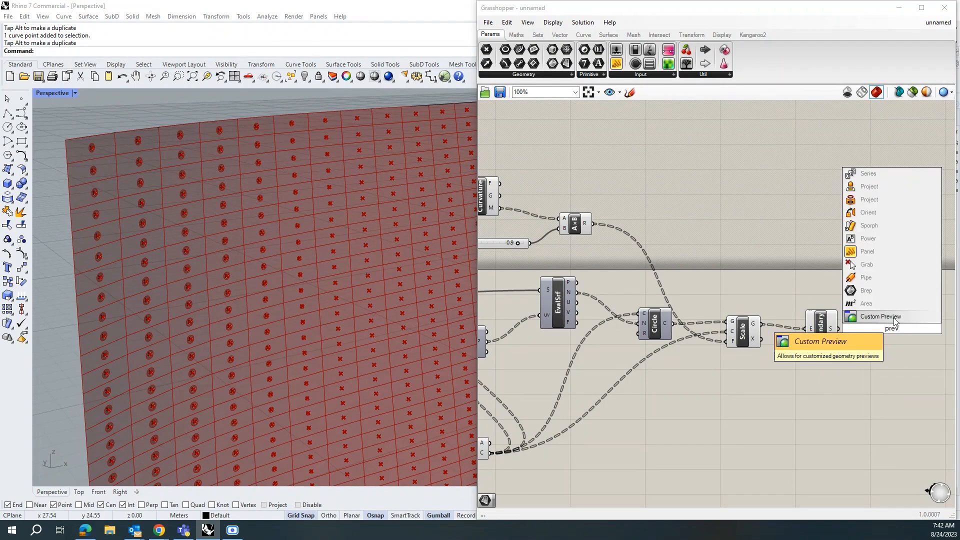
click(876, 317)
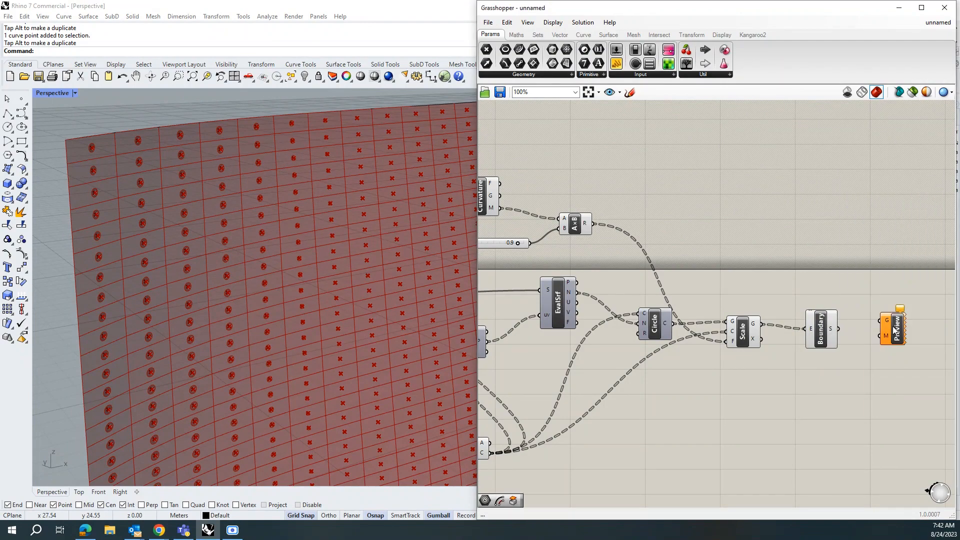
drag(839, 329, 882, 328)
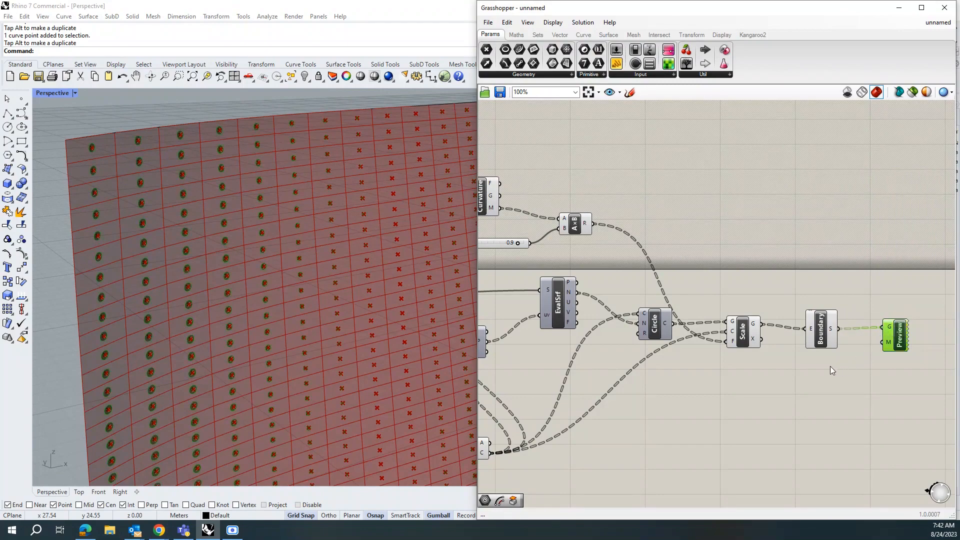
Step: Add a Colour Swatch set to a very dark red (hue 0, saturation 94, value 10) and connect it to the Custom Preview's material input
double_click(820, 377)
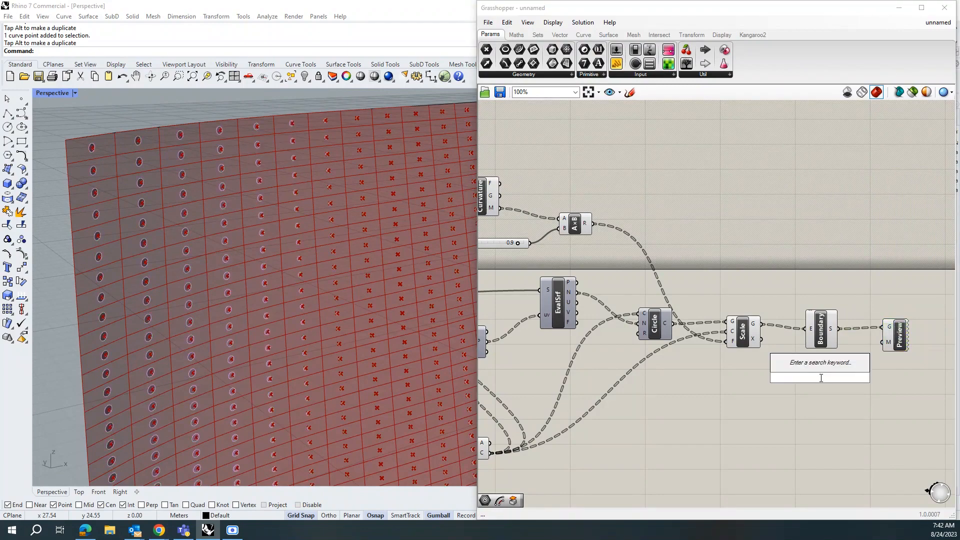
text(color)
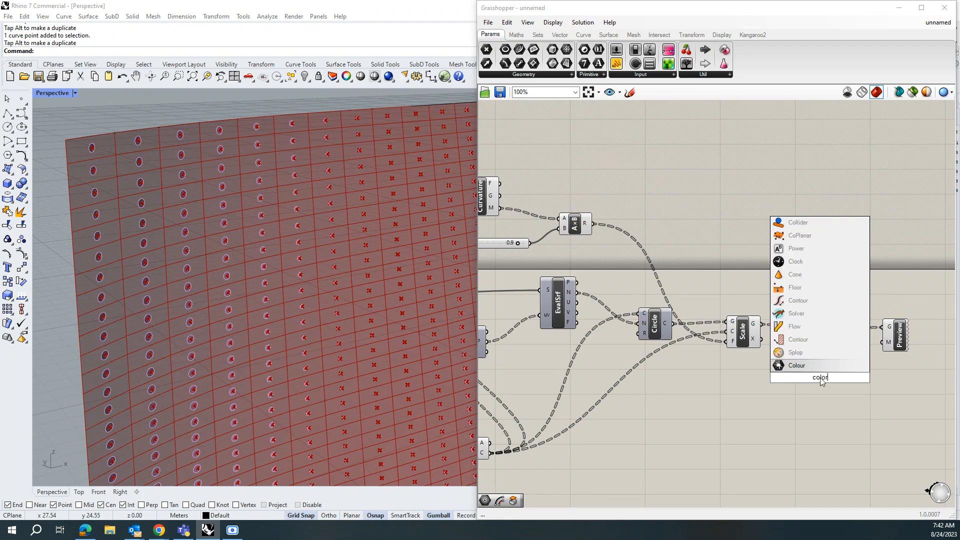
key(BackSpace)
key(BackSpace)
key(BackSpace)
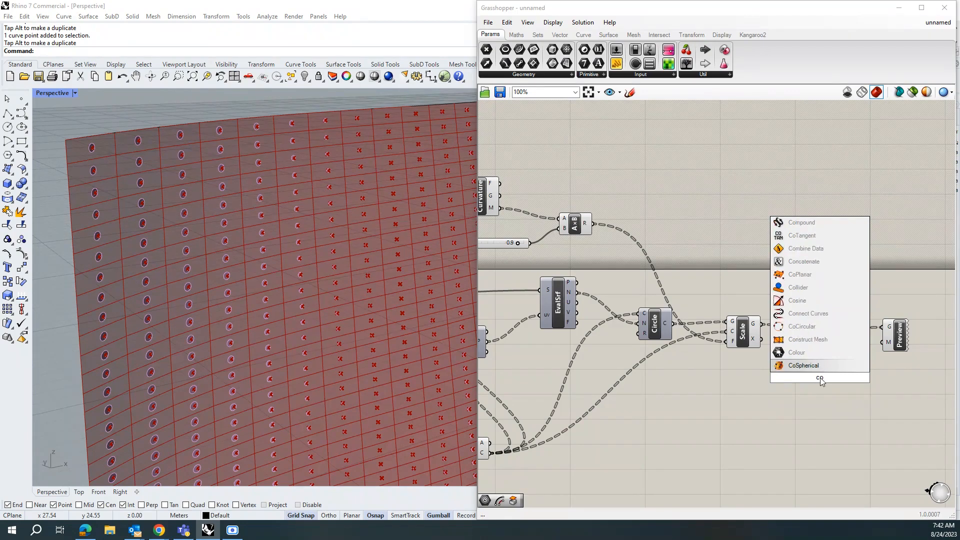
text(l)
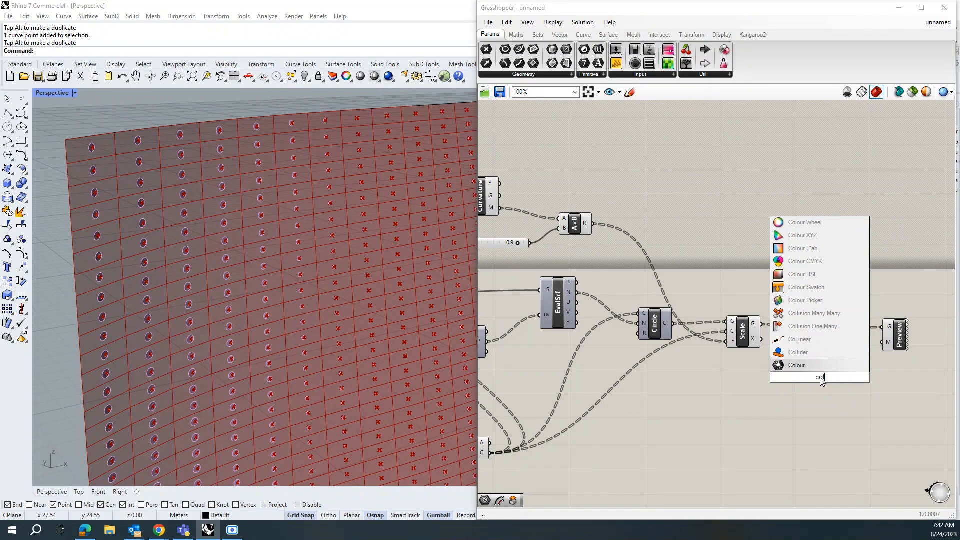
click(820, 287)
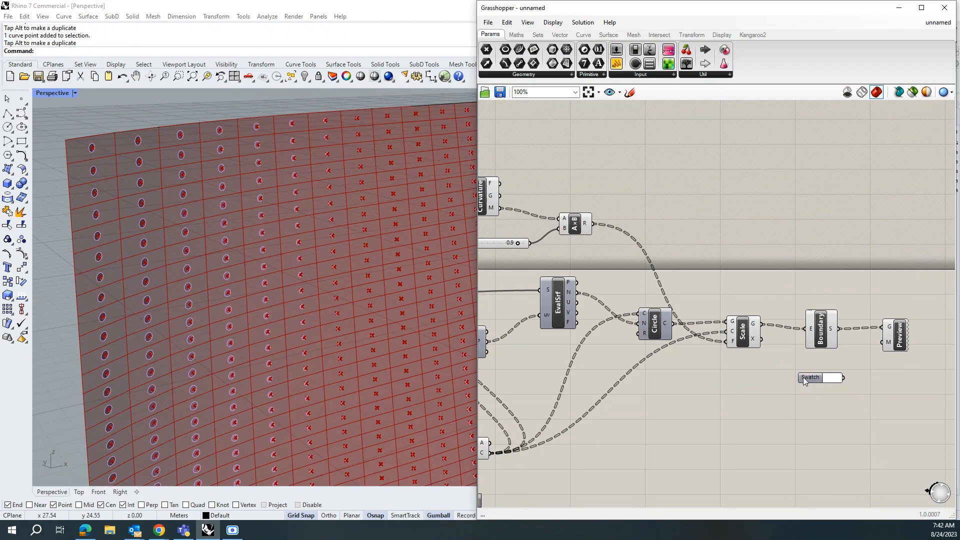
click(832, 377)
drag(858, 413, 846, 440)
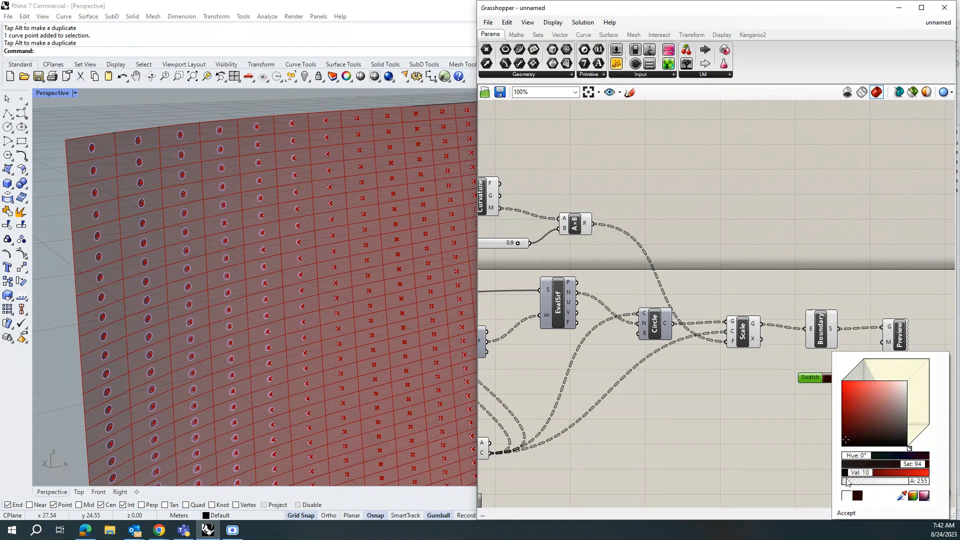
click(805, 404)
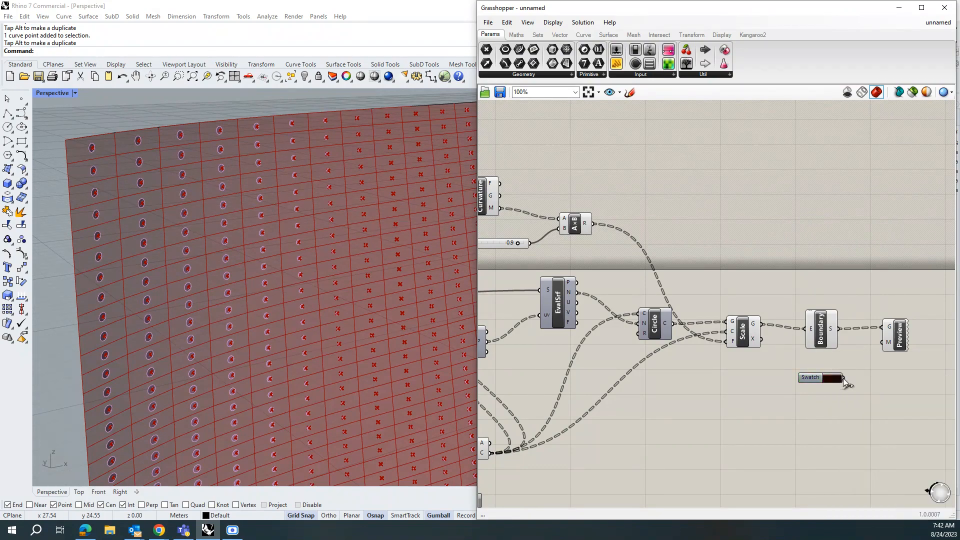
drag(844, 378, 880, 343)
Step: Hide the preview of the Area component
scroll(240, 347, down, 3)
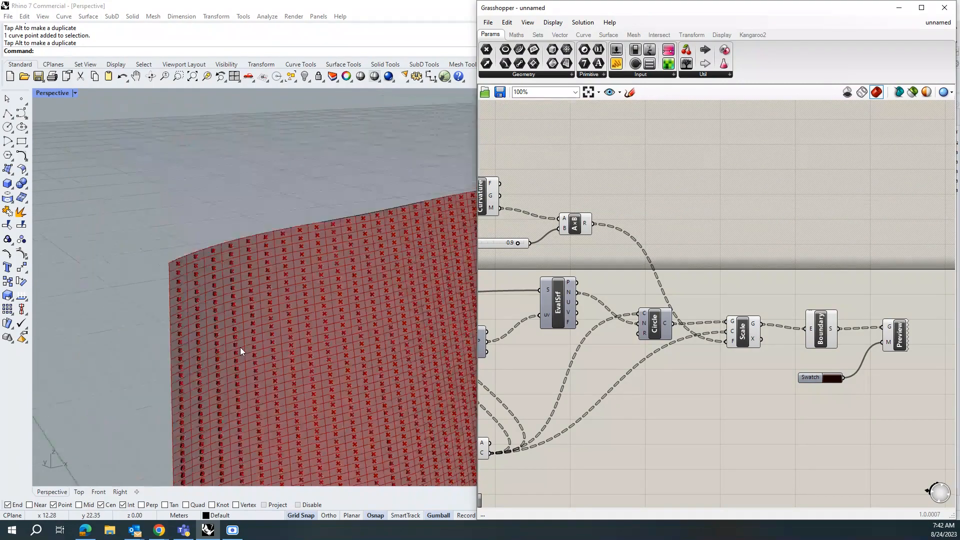
right_drag(240, 347, 382, 391)
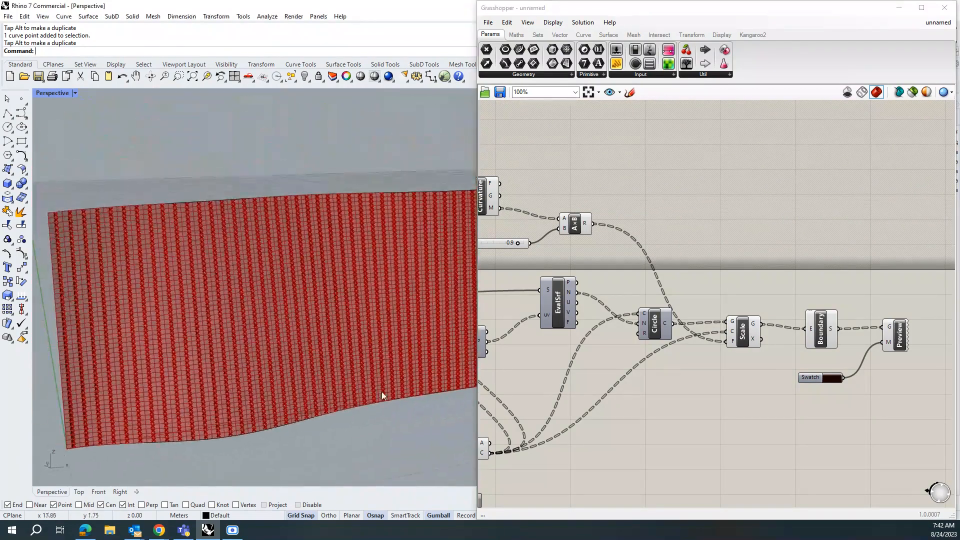
scroll(130, 394, up, 3)
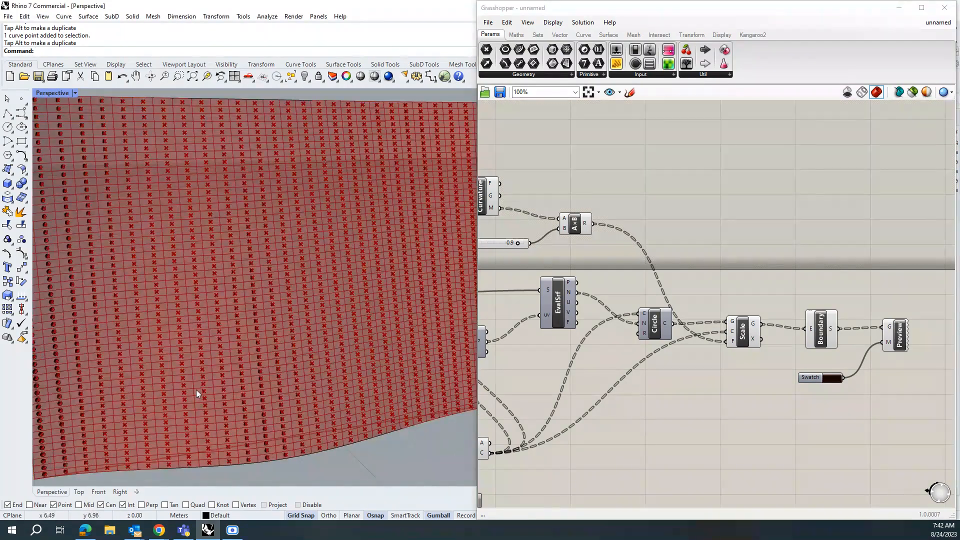
scroll(890, 354, down, 2)
click(584, 424)
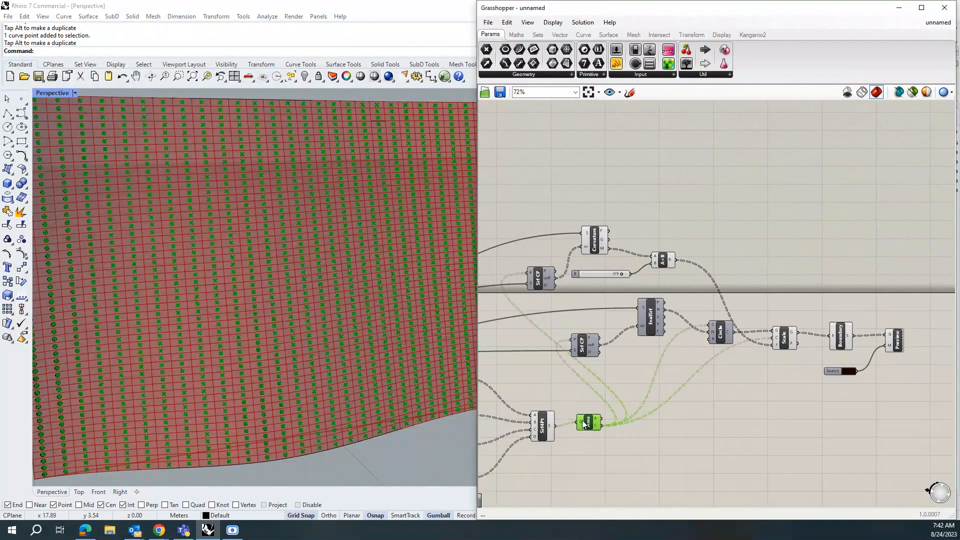
middle_click(584, 424)
click(616, 389)
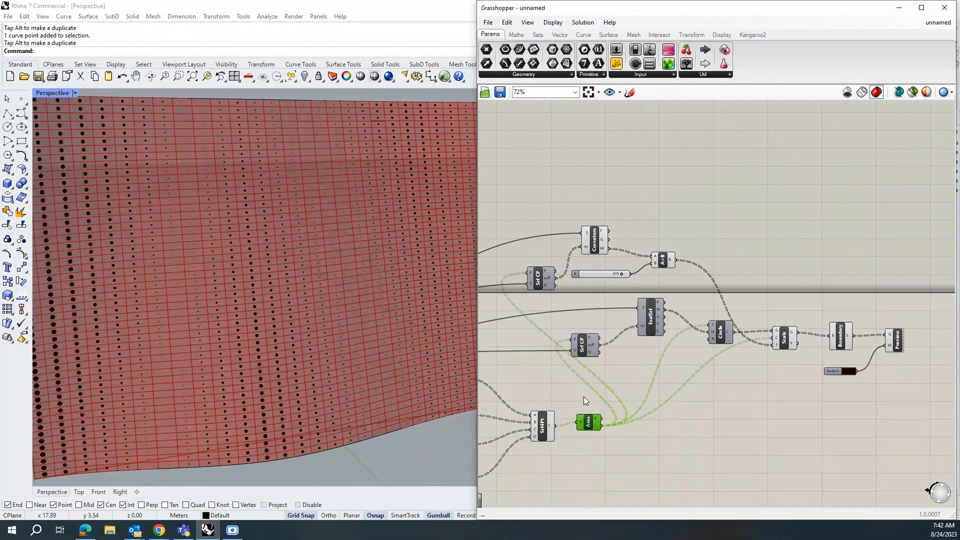
Step: Replace the multiplier slider with a new 0.1 to 2 slider connected to the Multiplication's B input, set to 1.6
scroll(266, 356, down, 8)
right_drag(354, 373, 388, 374)
scroll(371, 369, up, 4)
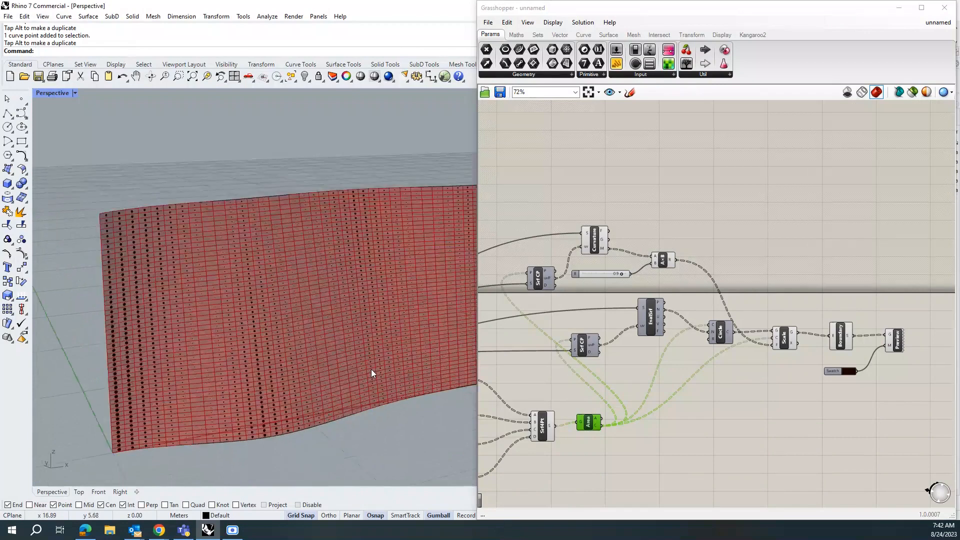
scroll(582, 278, up, 3)
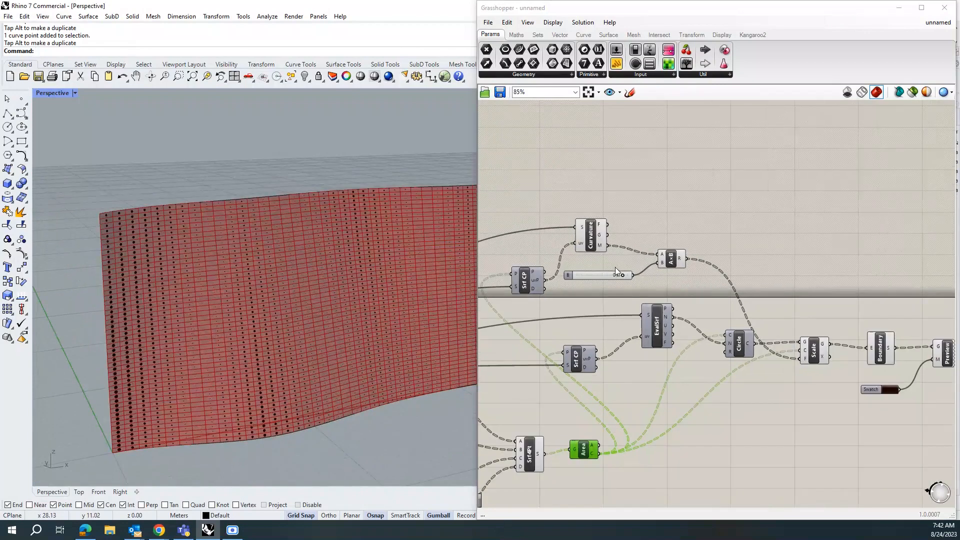
click(562, 277)
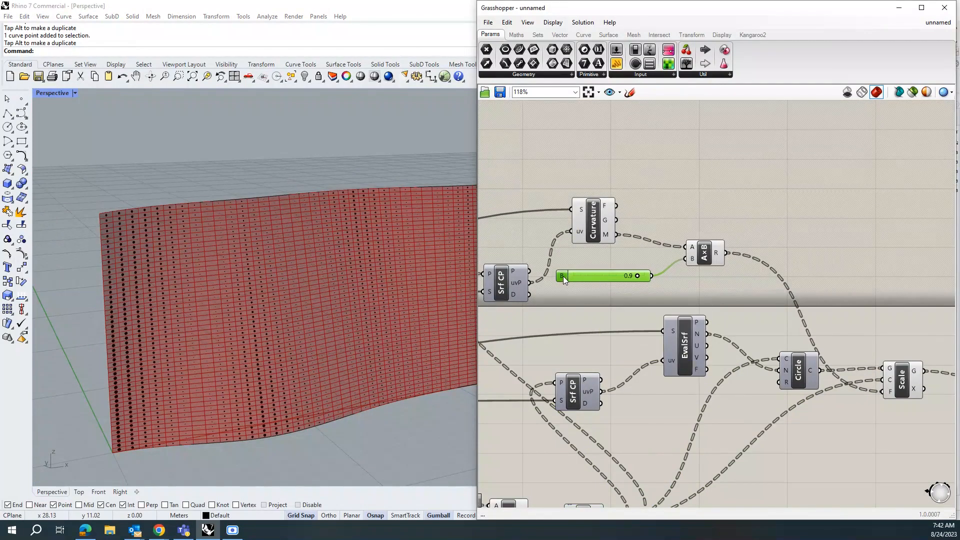
key(Delete)
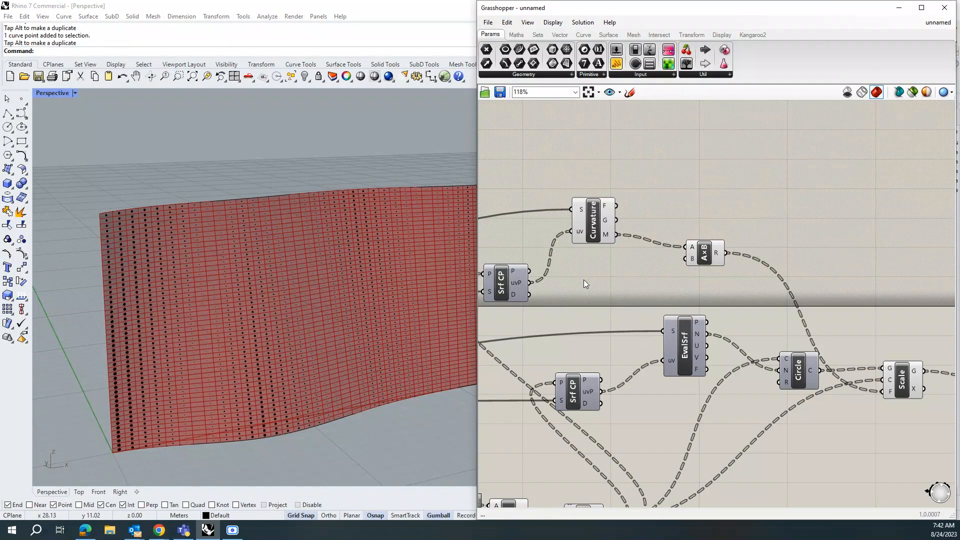
double_click(592, 277)
text(0.1<2)
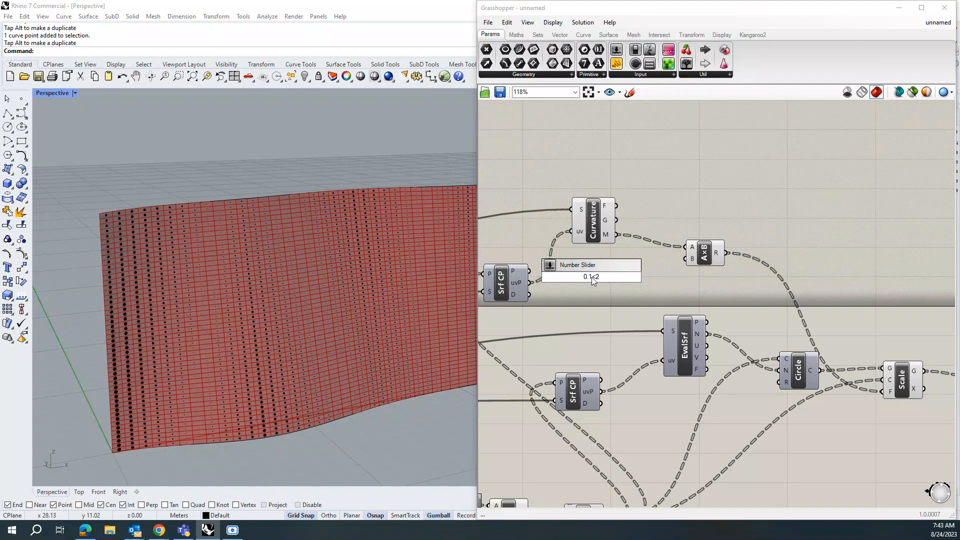
key(Return)
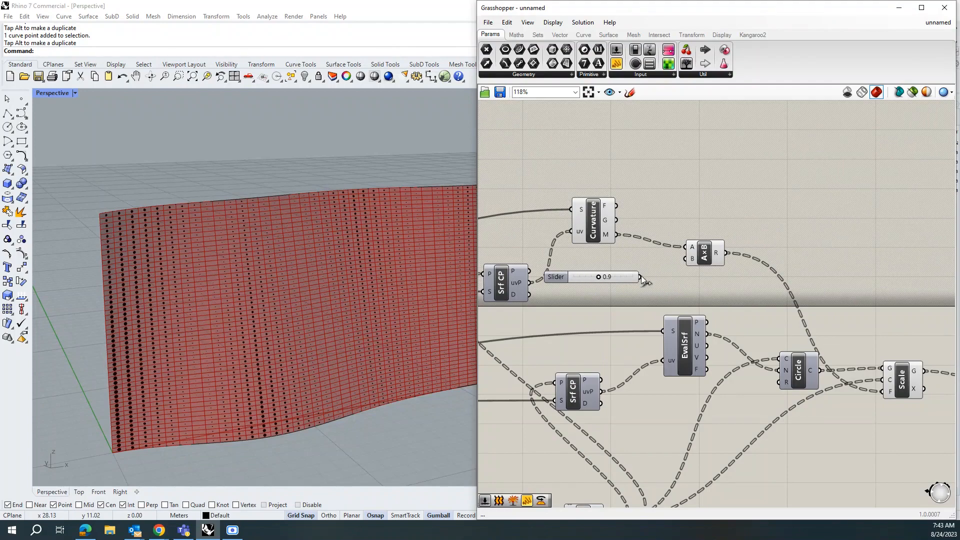
drag(675, 259, 677, 259)
drag(600, 275, 618, 277)
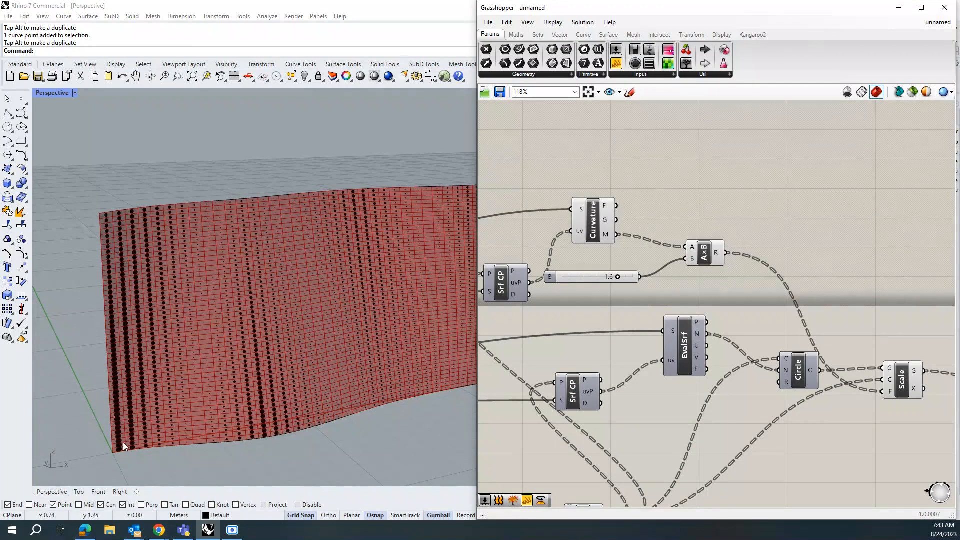
Step: Set the multiplier slider to 1.4
scroll(120, 448, up, 5)
scroll(120, 438, down, 5)
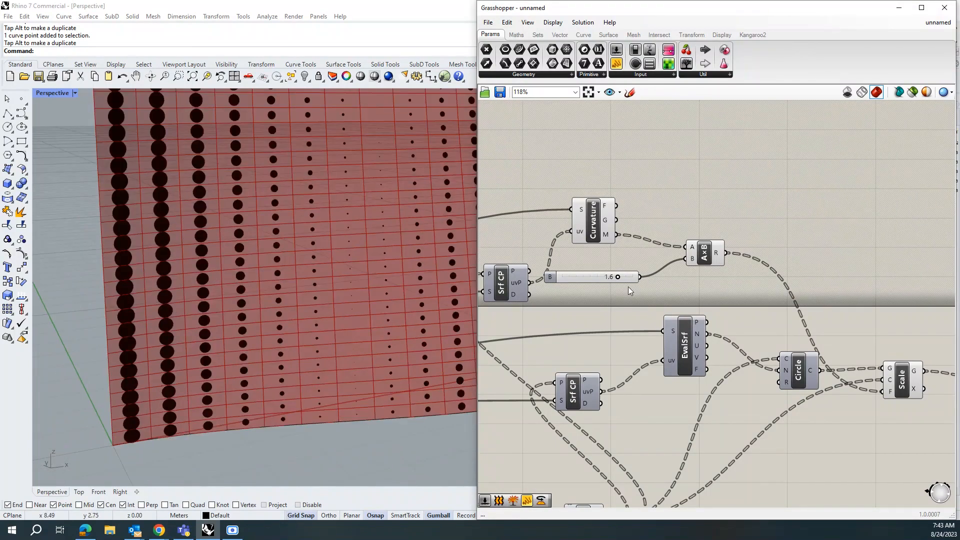
drag(610, 279, 610, 279)
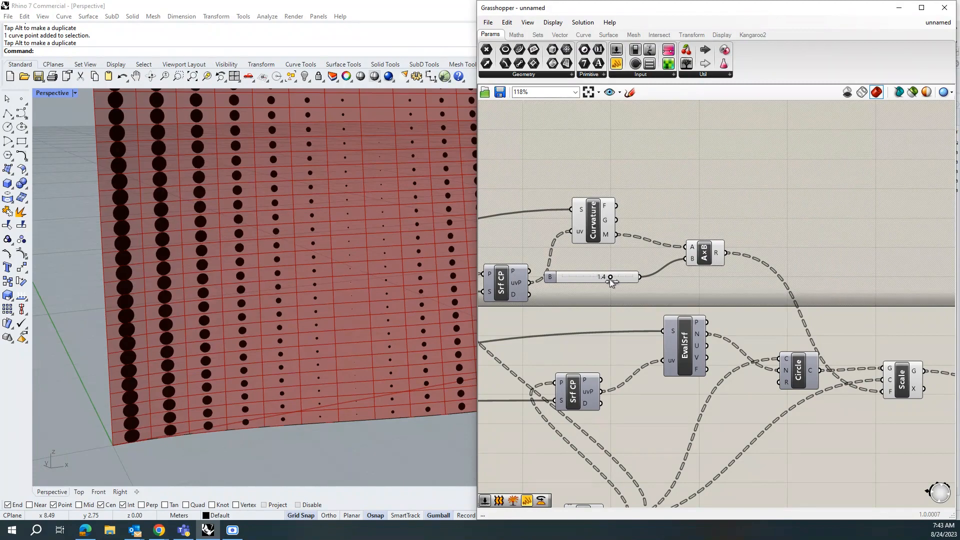
scroll(187, 336, down, 12)
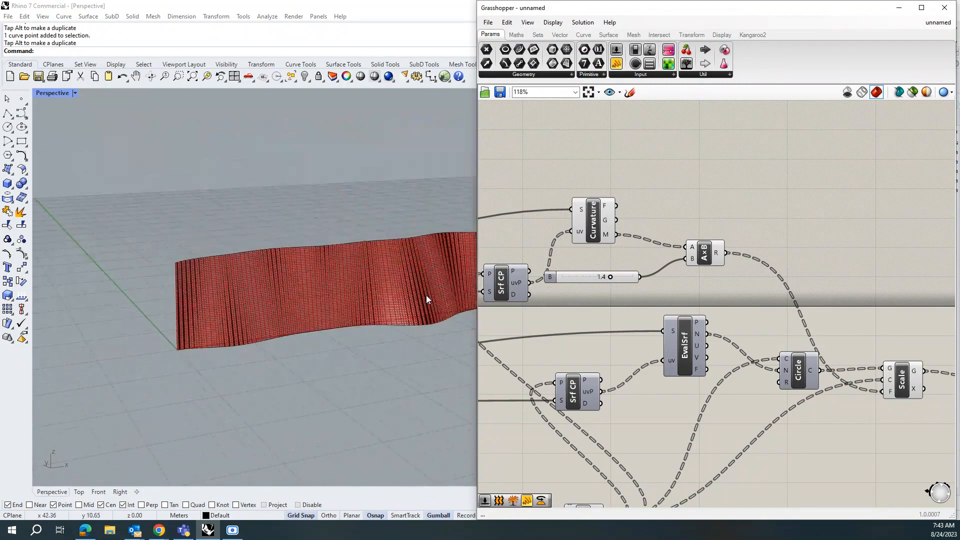
Step: Set the multiplier slider to 1.1 to shrink the circle panels
scroll(421, 290, up, 7)
scroll(419, 289, up, 3)
scroll(361, 318, down, 3)
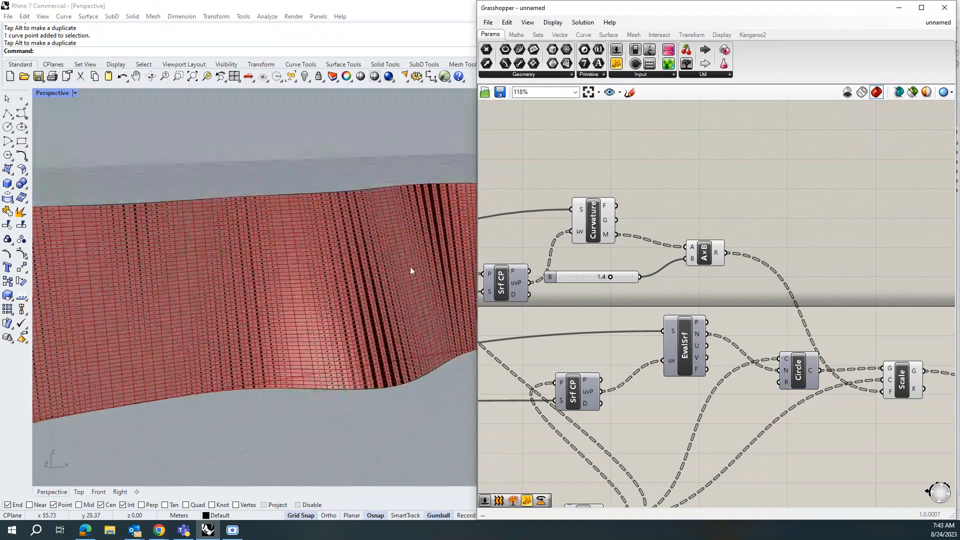
scroll(410, 266, up, 4)
scroll(359, 291, up, 2)
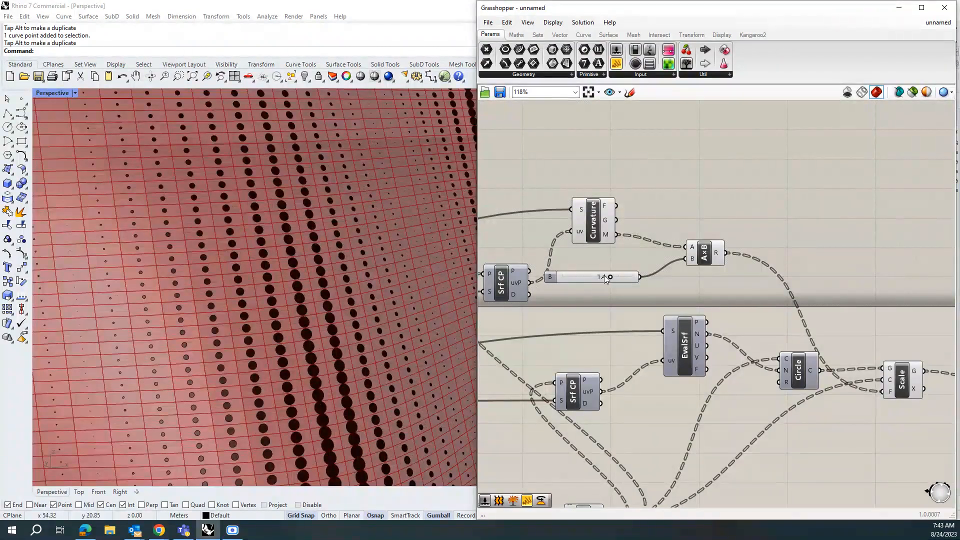
drag(602, 278, 599, 278)
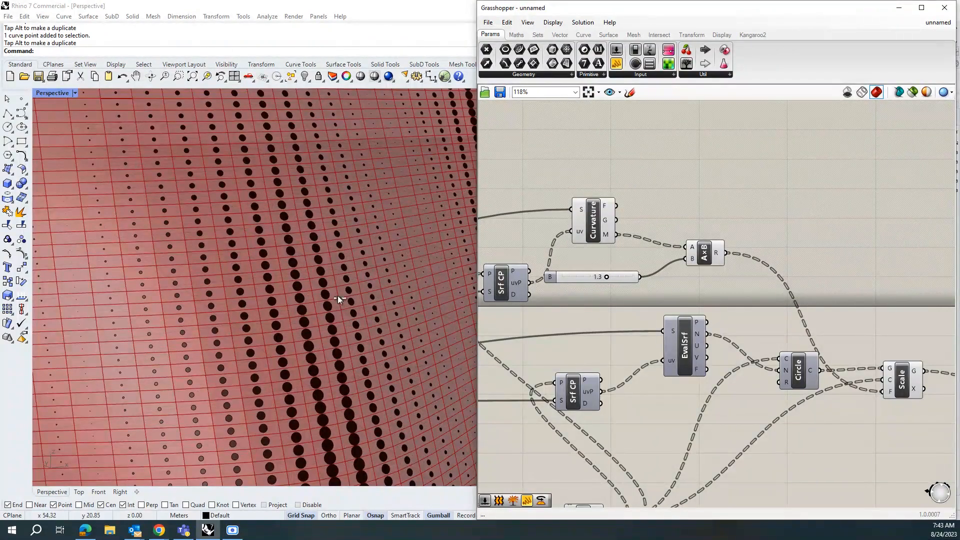
Step: Bake the Boundary component's surfaces into the Rhino document with default attributes
scroll(301, 307, down, 5)
scroll(301, 307, down, 4)
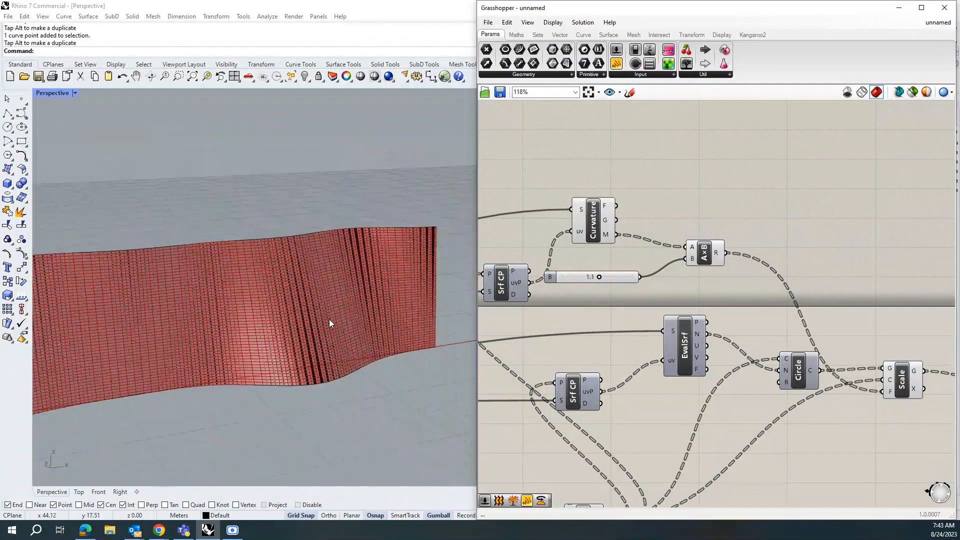
right_drag(265, 361, 312, 352)
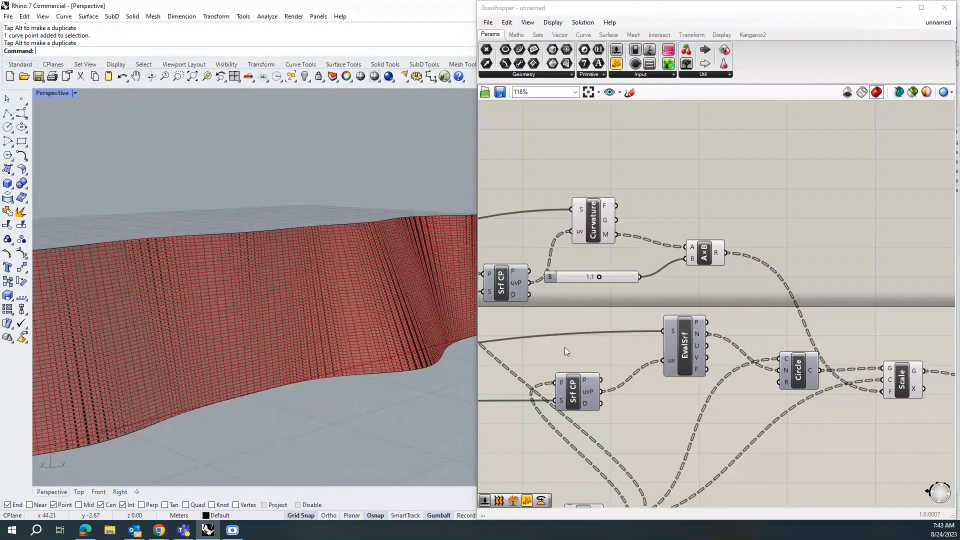
scroll(773, 341, down, 2)
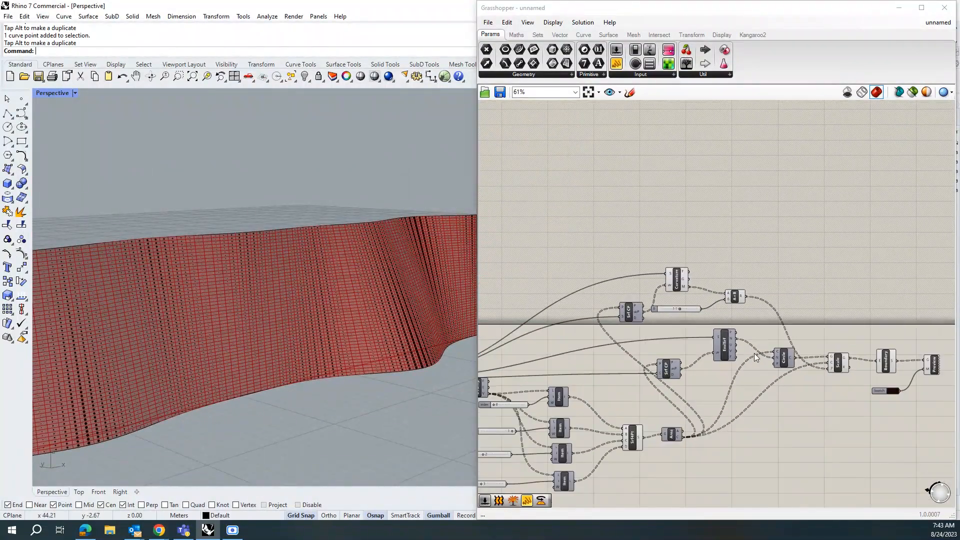
scroll(754, 353, down, 2)
click(633, 439)
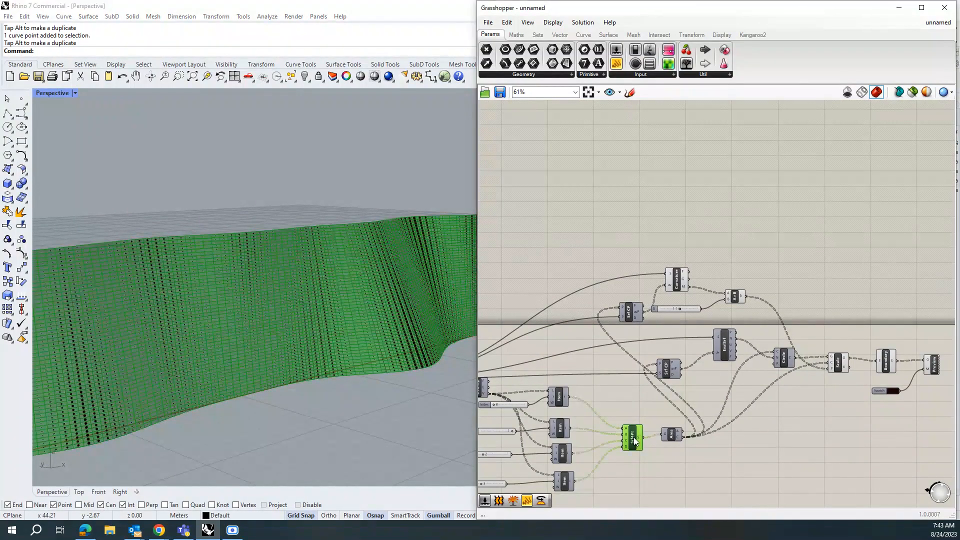
shift+click(886, 364)
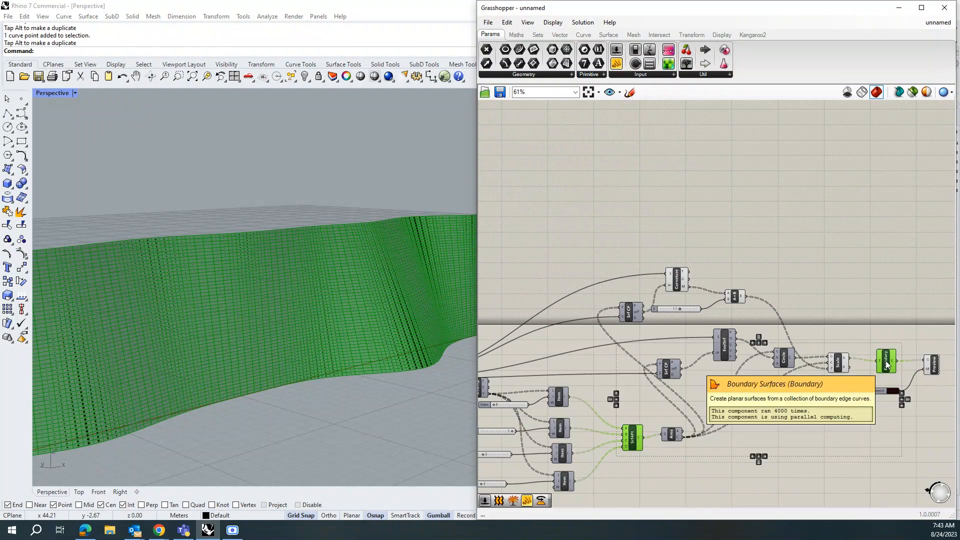
right_click(887, 362)
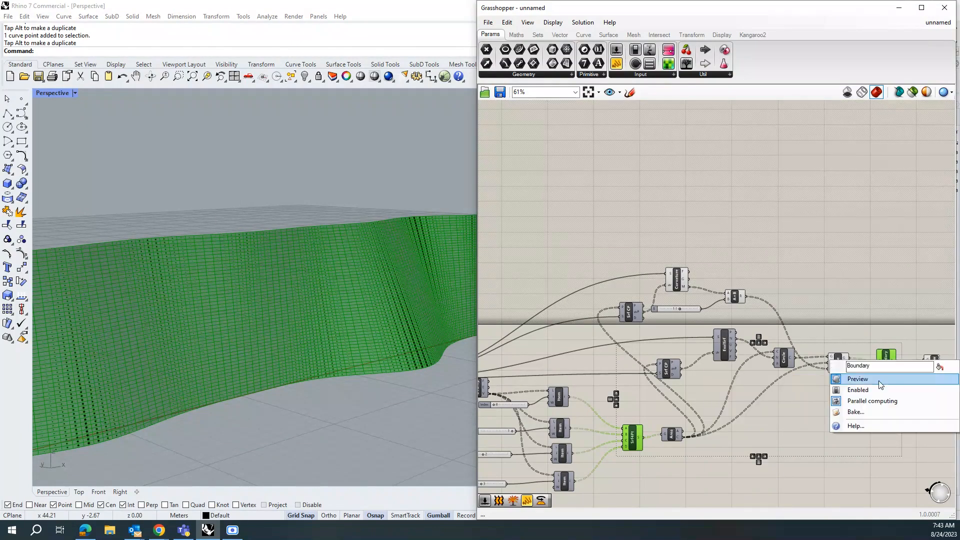
click(866, 412)
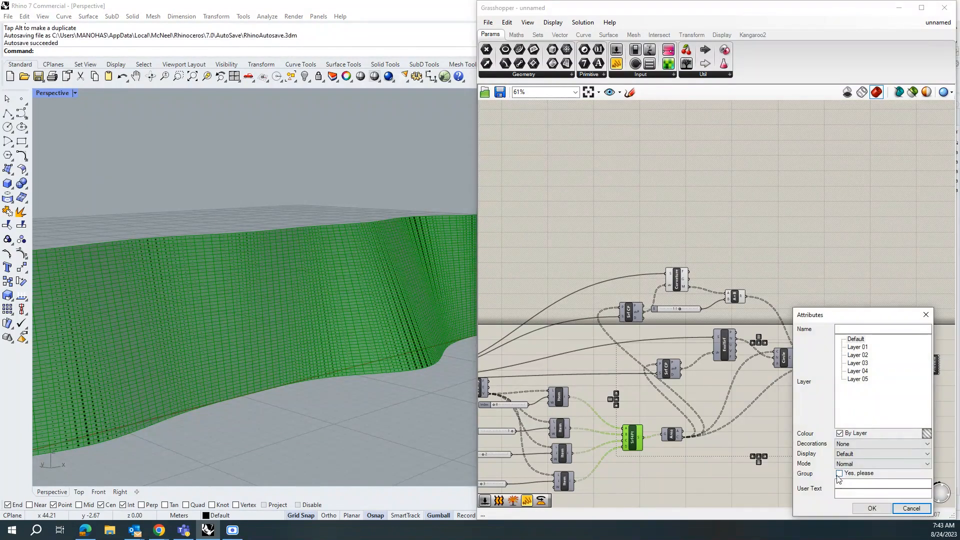
click(883, 509)
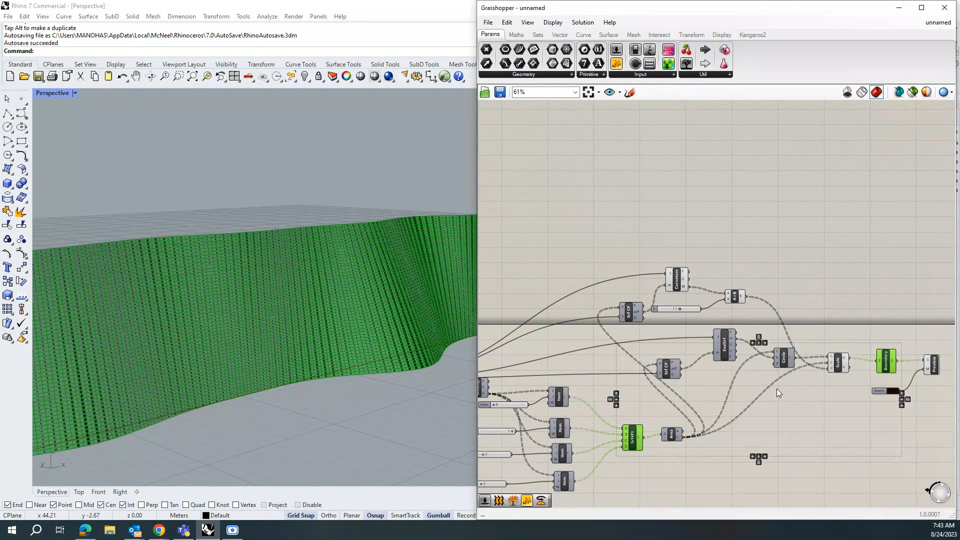
Step: Select the baked boundary surfaces and move them downward with the gumball
scroll(716, 266, down, 3)
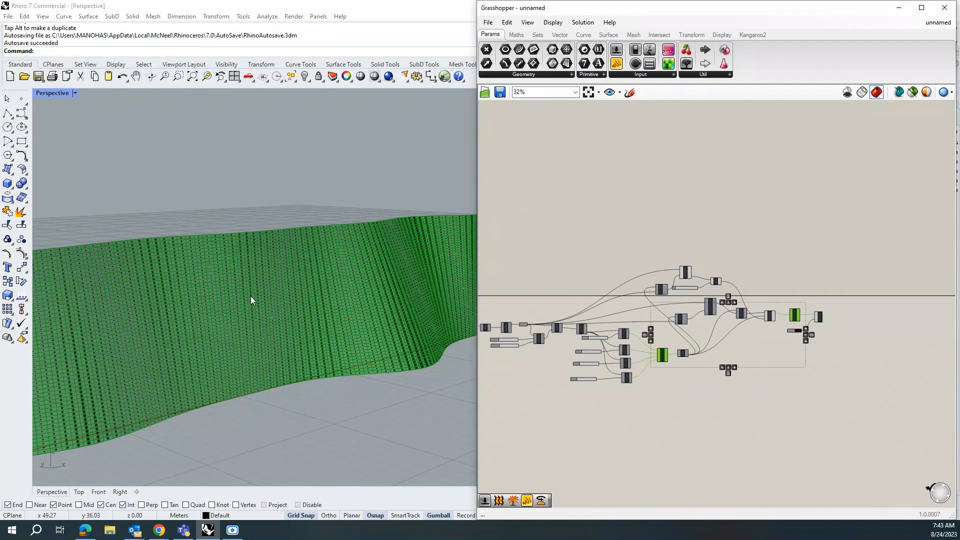
click(240, 221)
scroll(259, 280, down, 3)
click(260, 286)
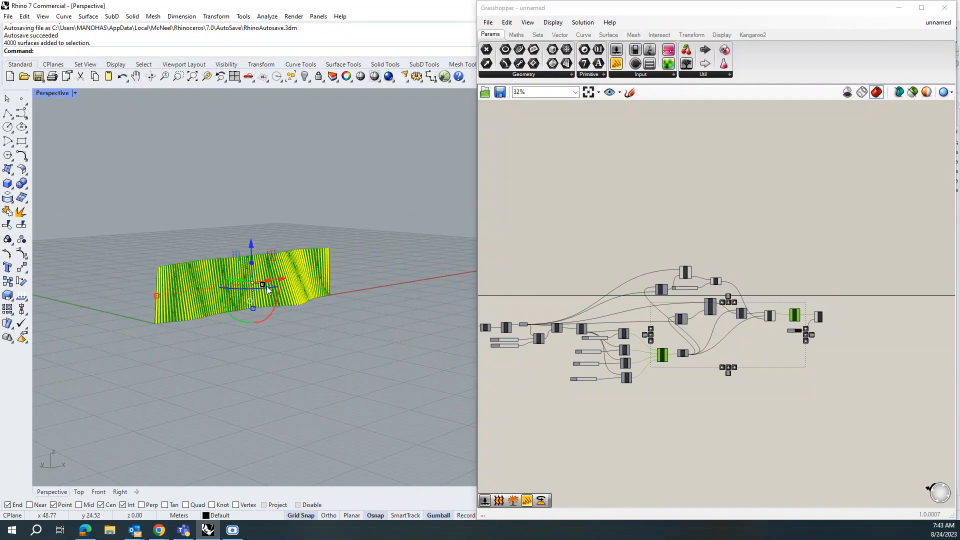
drag(239, 290, 242, 315)
Step: Select the baked surfaces in the viewport and delete them
scroll(230, 311, up, 5)
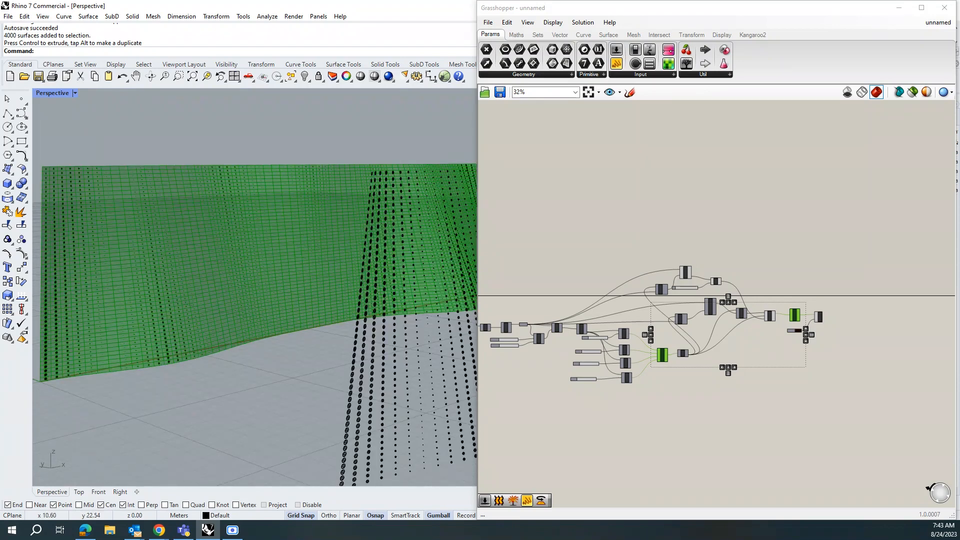
click(358, 356)
key(Delete)
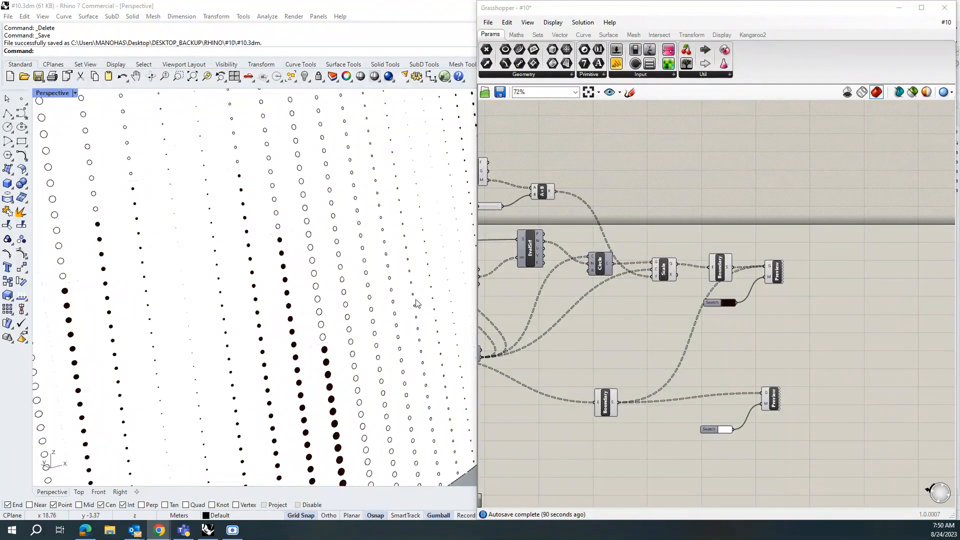
Step: Orbit and zoom around the perforated surface to inspect the circle pattern
scroll(302, 347, down, 5)
right_drag(373, 314, 354, 264)
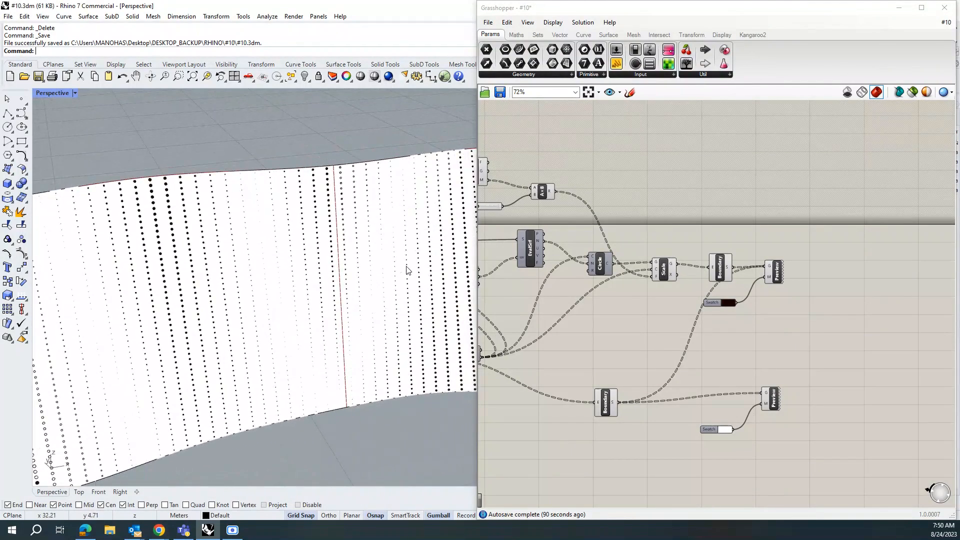
right_drag(324, 379, 355, 369)
scroll(371, 371, up, 5)
scroll(370, 370, up, 3)
scroll(342, 385, down, 8)
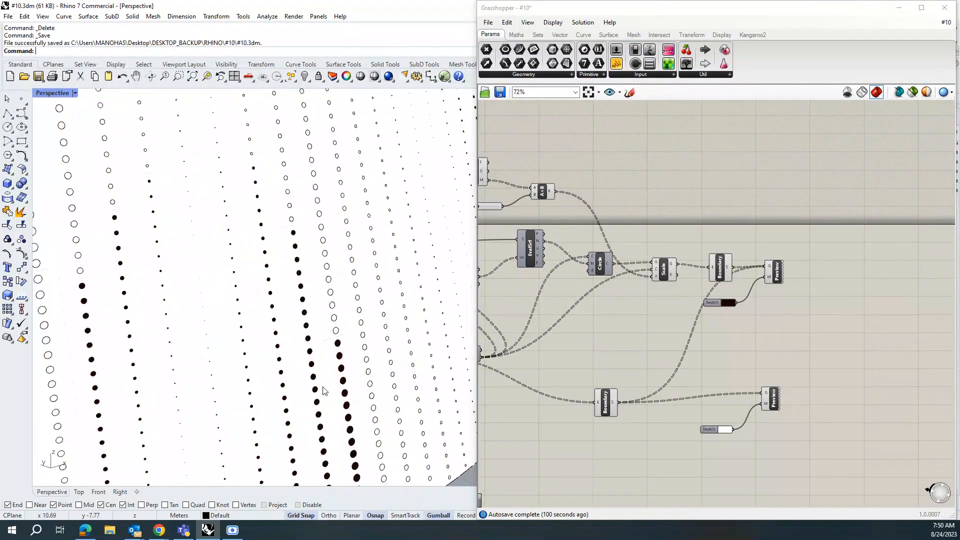
right_drag(418, 369, 392, 369)
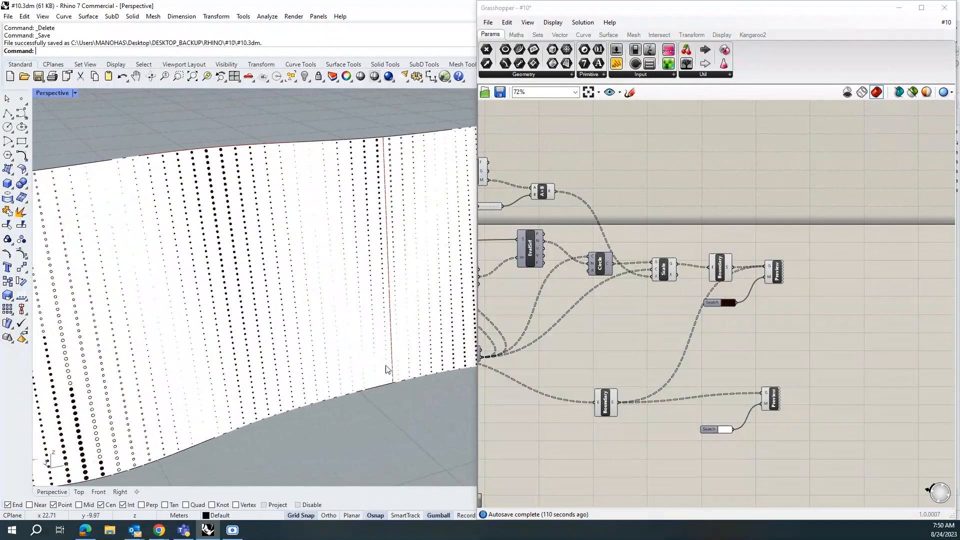
right_drag(165, 419, 218, 424)
scroll(218, 424, up, 10)
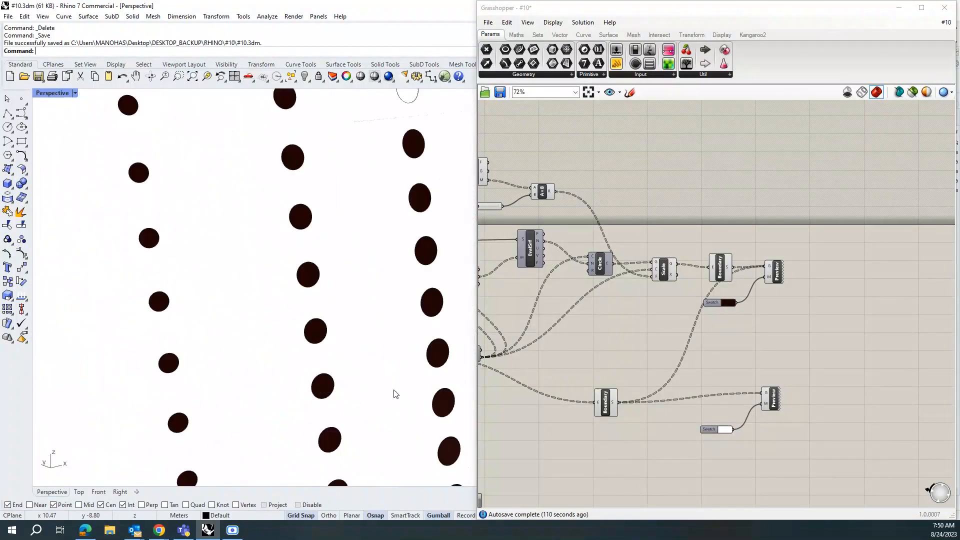
scroll(373, 417, down, 10)
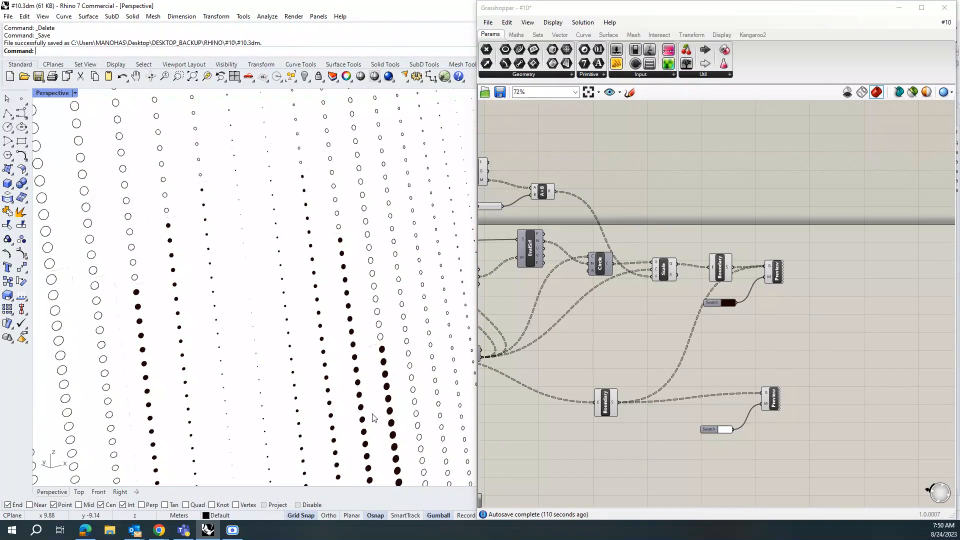